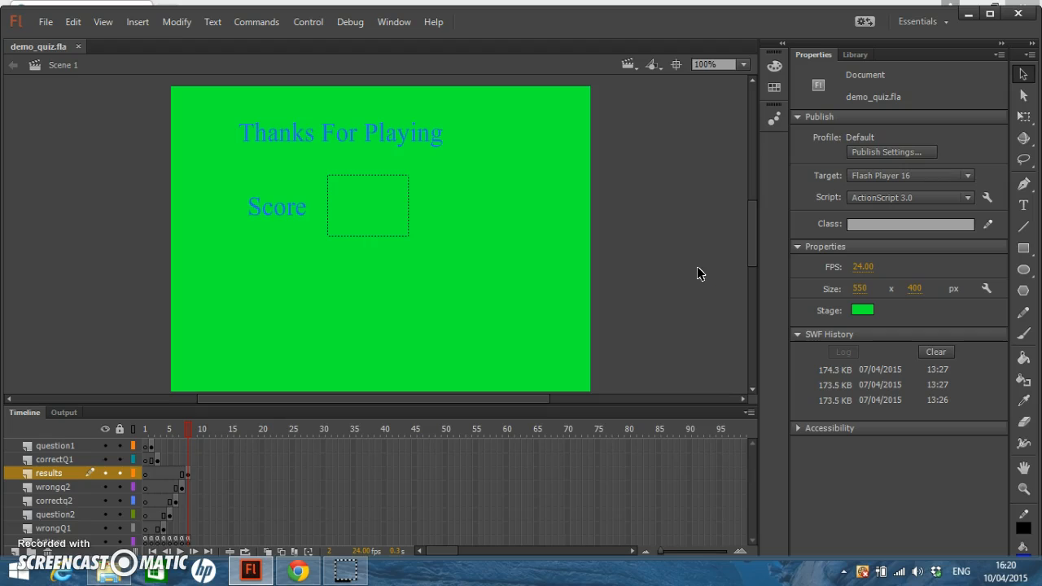
Step: Create a new blank ActionScript 3.0 document with a 550 × 400 px stage
click(50, 24)
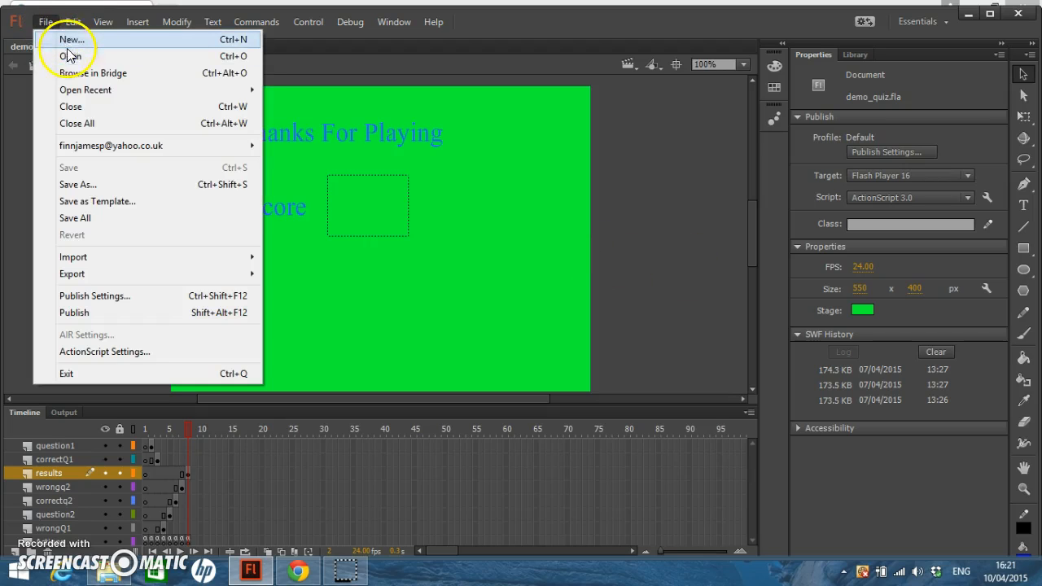
click(67, 39)
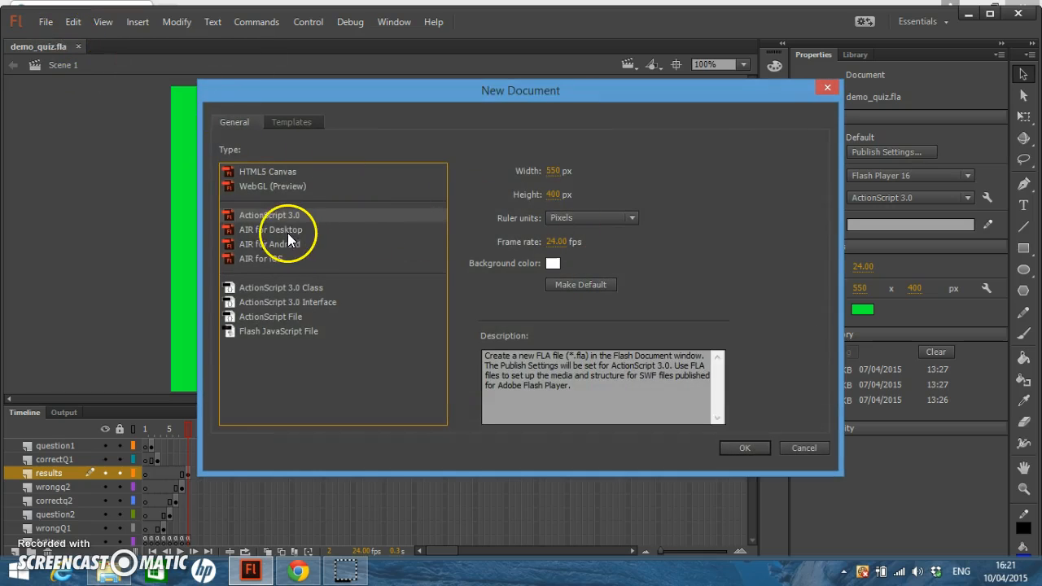
click(742, 449)
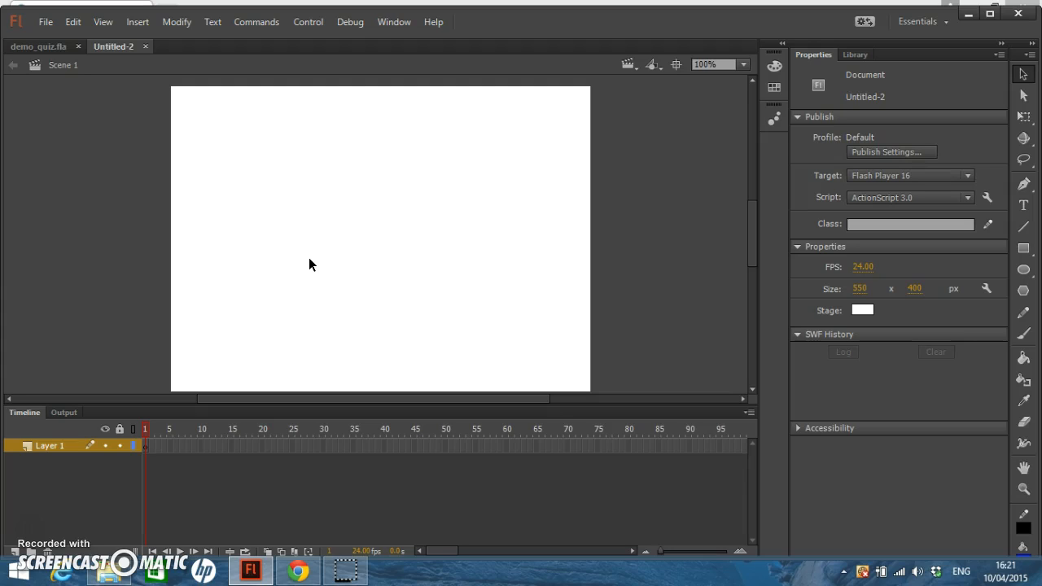
Step: Set the new document's stage background color to bright green
click(189, 377)
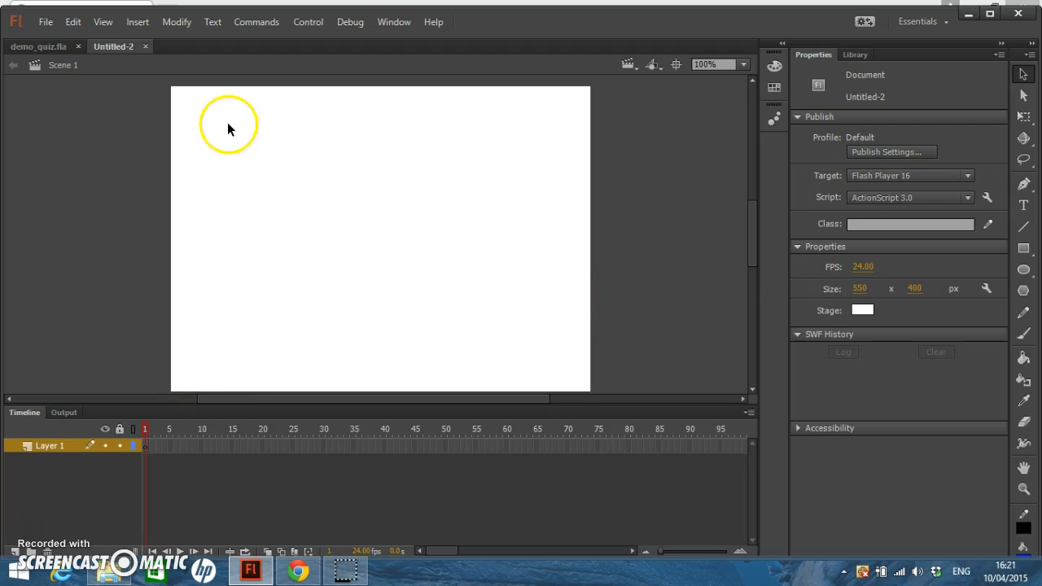
click(50, 446)
click(423, 293)
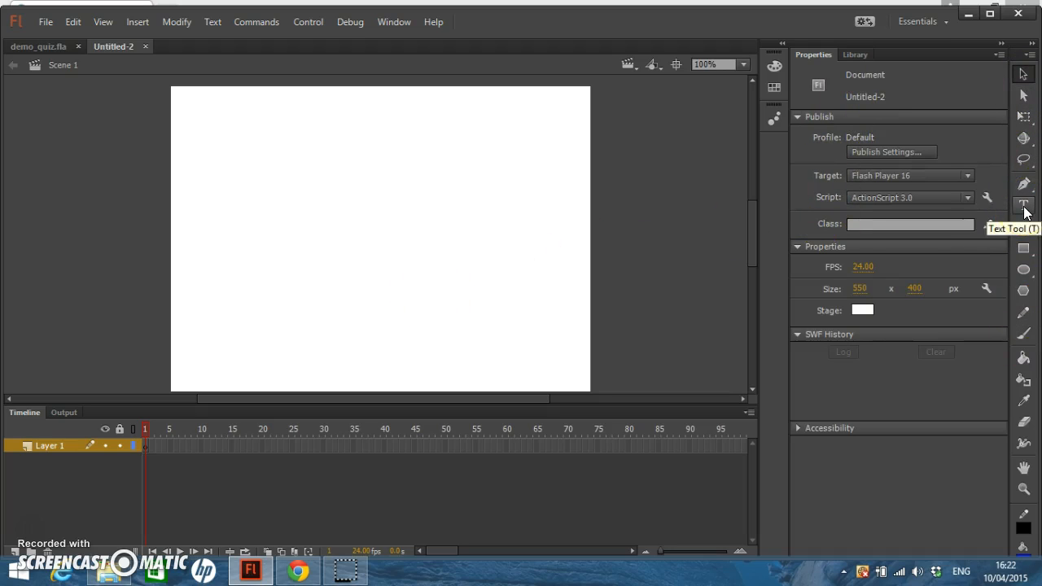
click(864, 310)
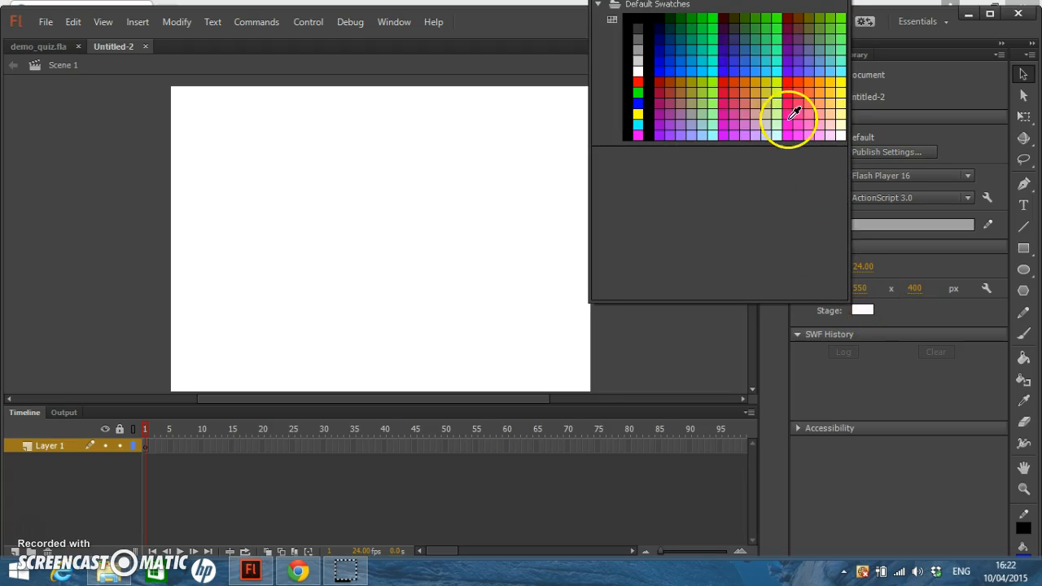
click(714, 24)
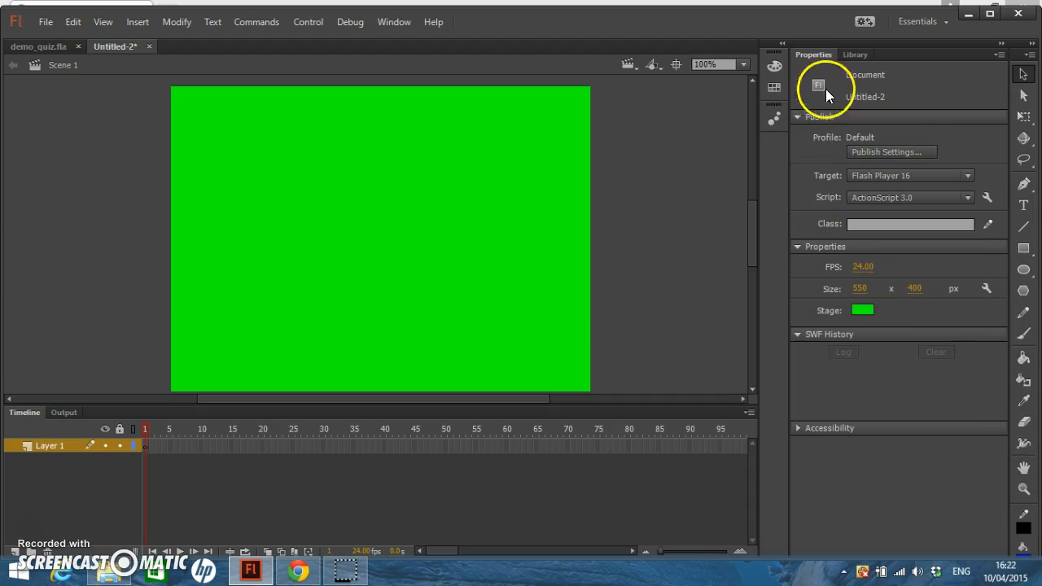
Step: Add a static text box about 318 px wide in the lower middle of the stage reading "Click To Play"
click(1023, 204)
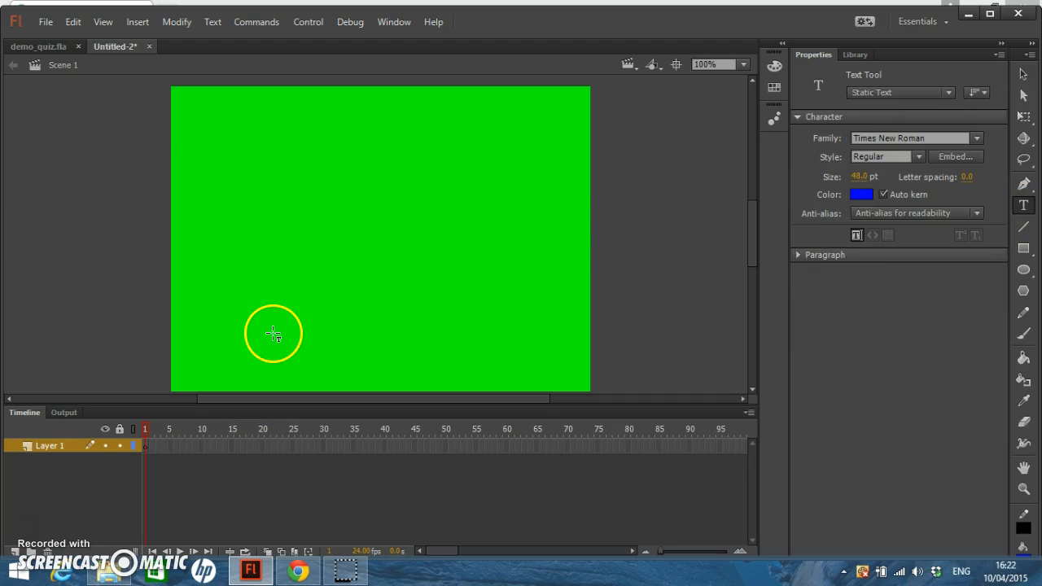
drag(263, 305, 503, 319)
click(447, 298)
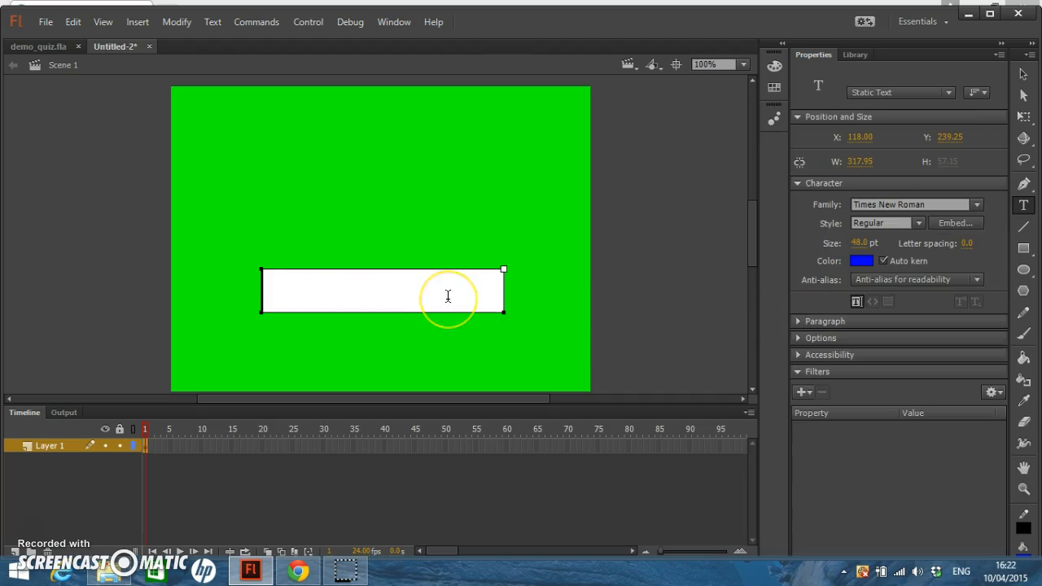
text(Click)
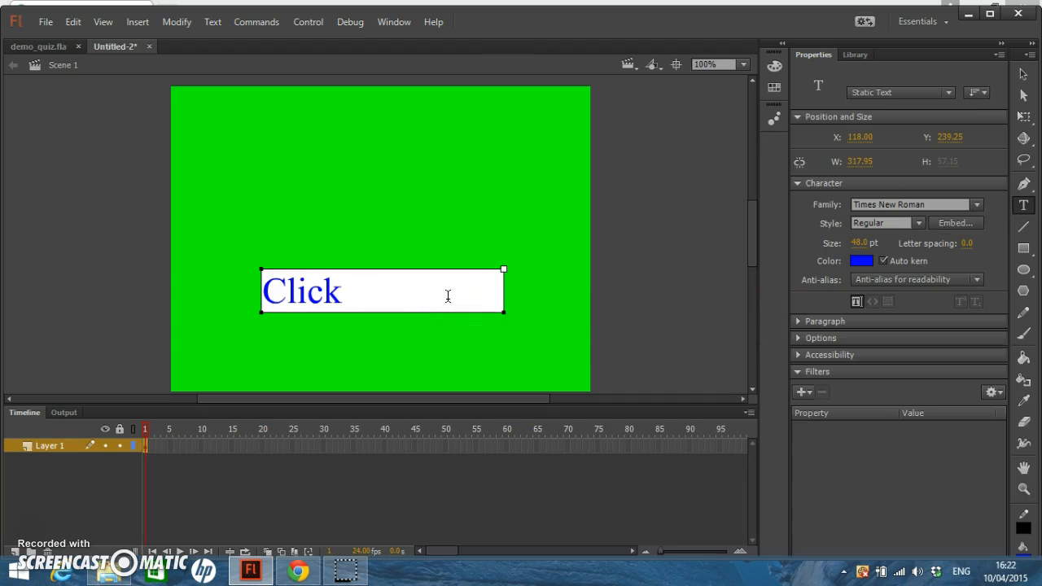
text( To Play)
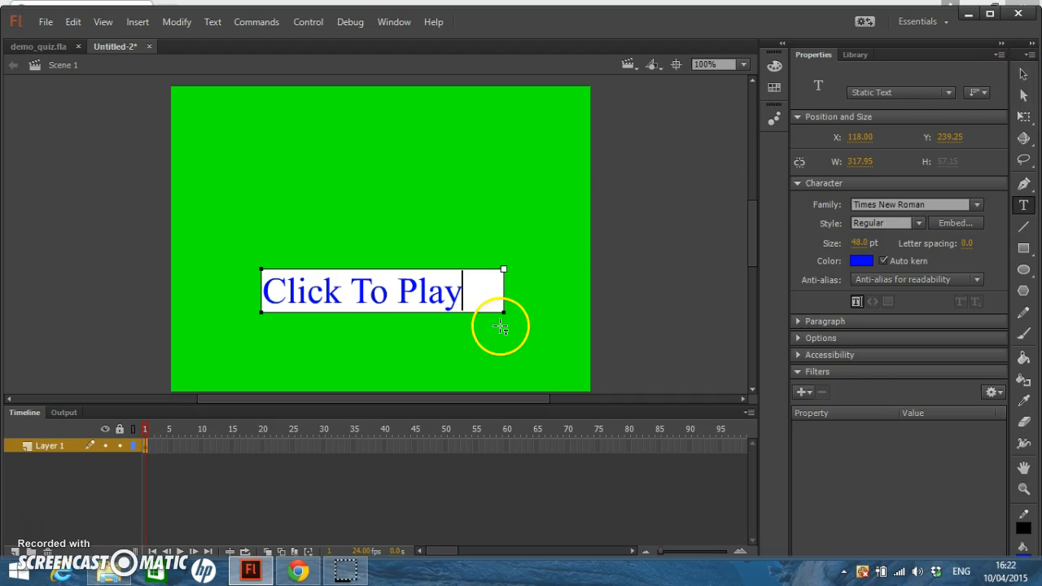
click(1024, 74)
click(481, 322)
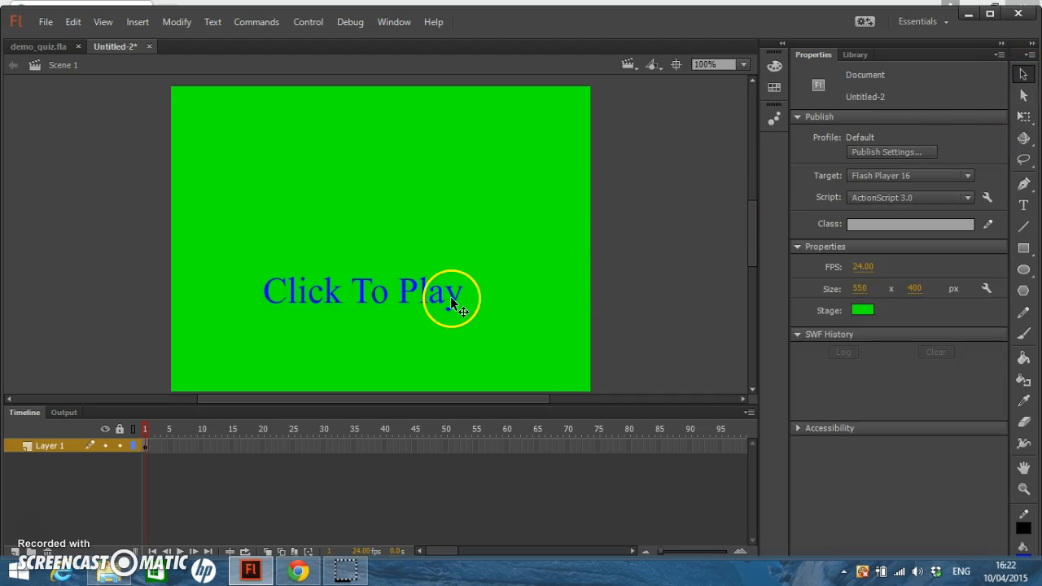
Step: Give the "Click To Play" text a blue color and 52 pt size, and shift it slightly right to X 123
click(450, 296)
click(861, 260)
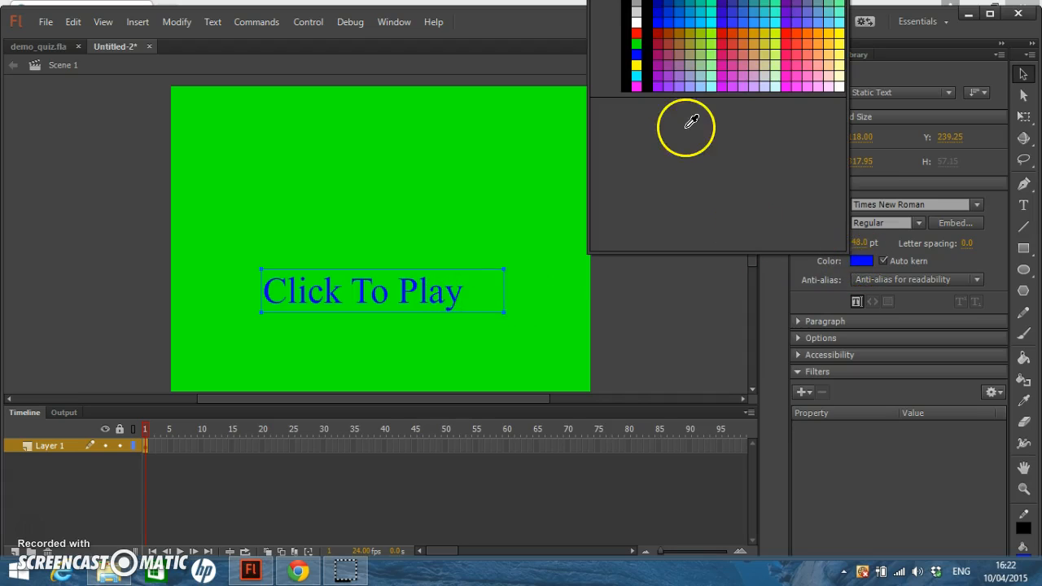
click(636, 55)
drag(861, 243, 871, 244)
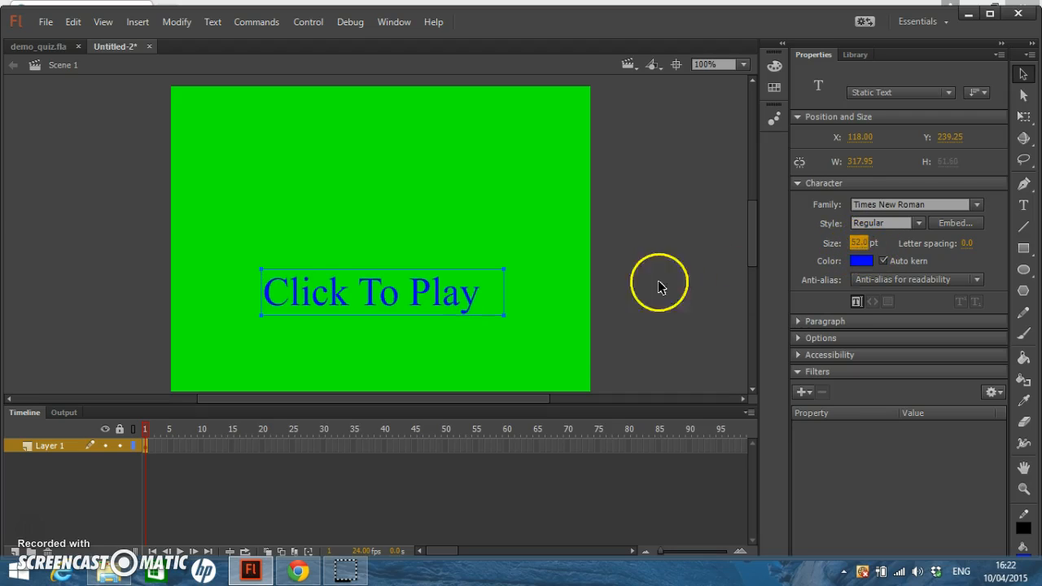
click(583, 336)
mouse_move(443, 307)
mouse_down()
mouse_move(409, 144)
mouse_move(454, 272)
mouse_move(445, 297)
mouse_up()
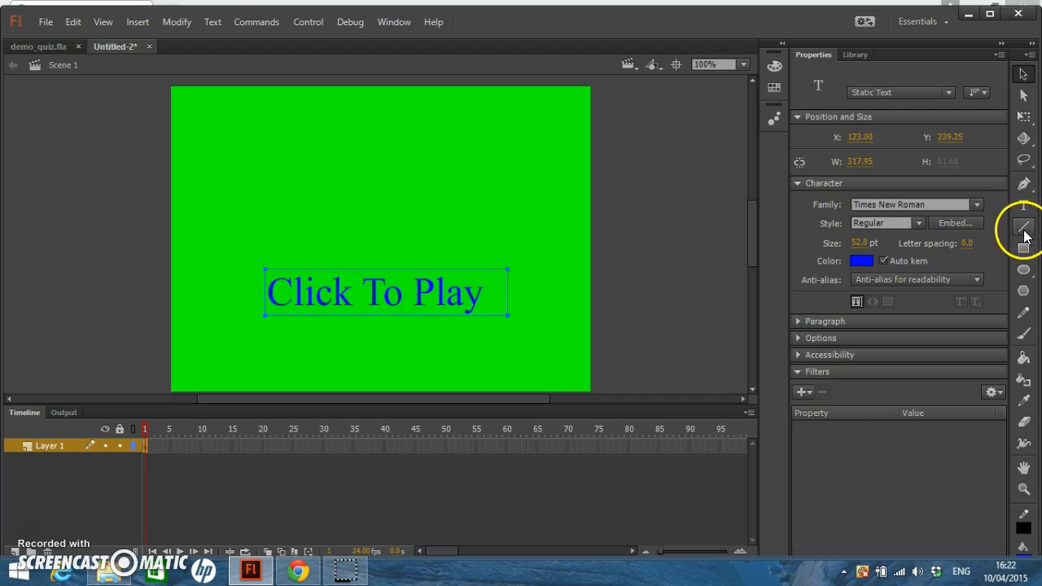
Step: Scribble a trial Pencil line down the stage's right side and rub it out with the Eraser tool
click(1024, 312)
mouse_move(522, 96)
mouse_down()
mouse_move(518, 189)
mouse_move(536, 241)
mouse_move(536, 311)
mouse_move(516, 104)
mouse_up()
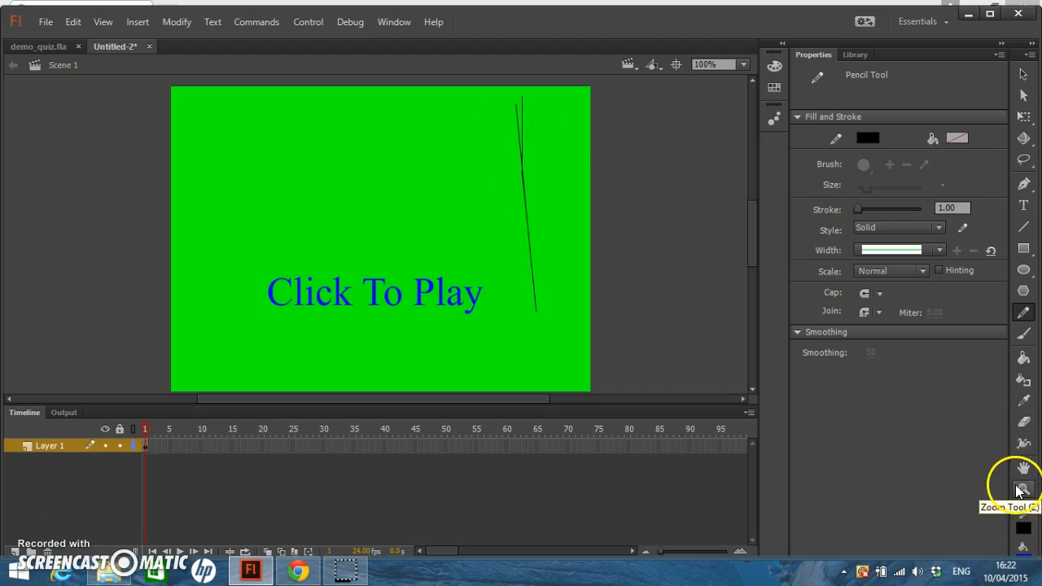
click(1025, 423)
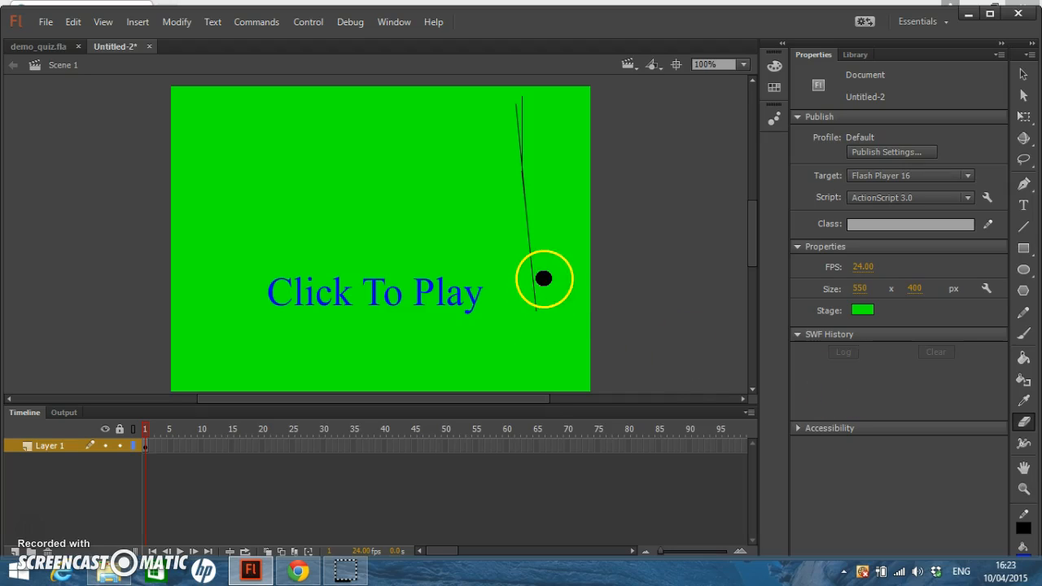
drag(518, 100, 532, 302)
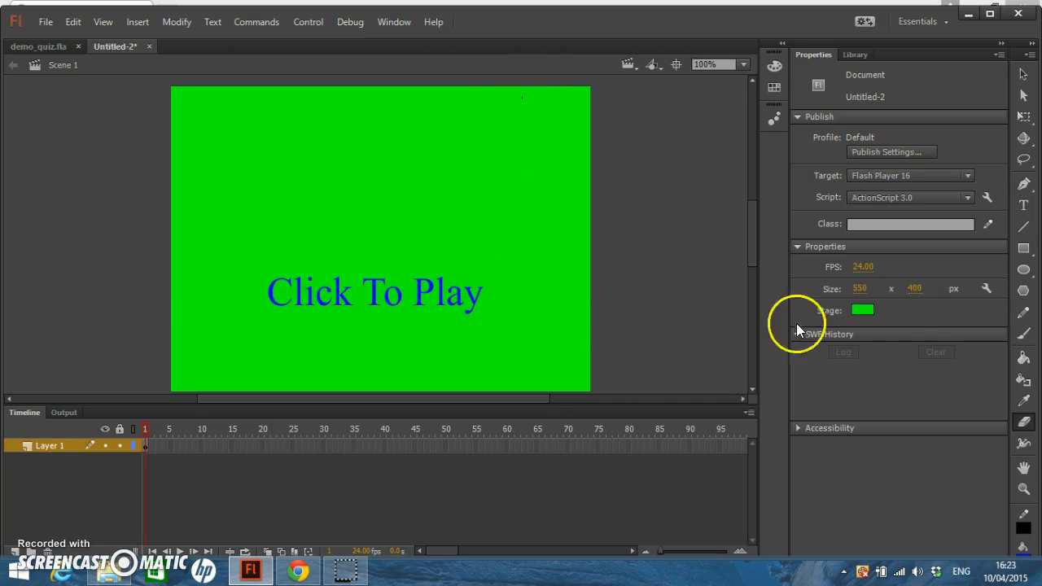
click(1022, 75)
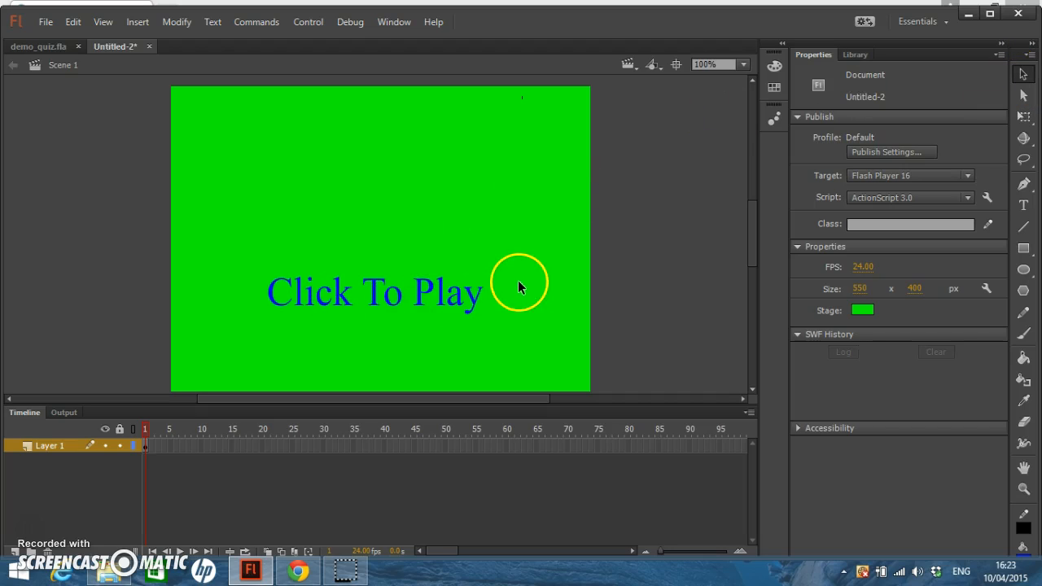
Step: Start converting the "Click To Play" text to a symbol, name it btn_click_to_play and copy that name
click(413, 302)
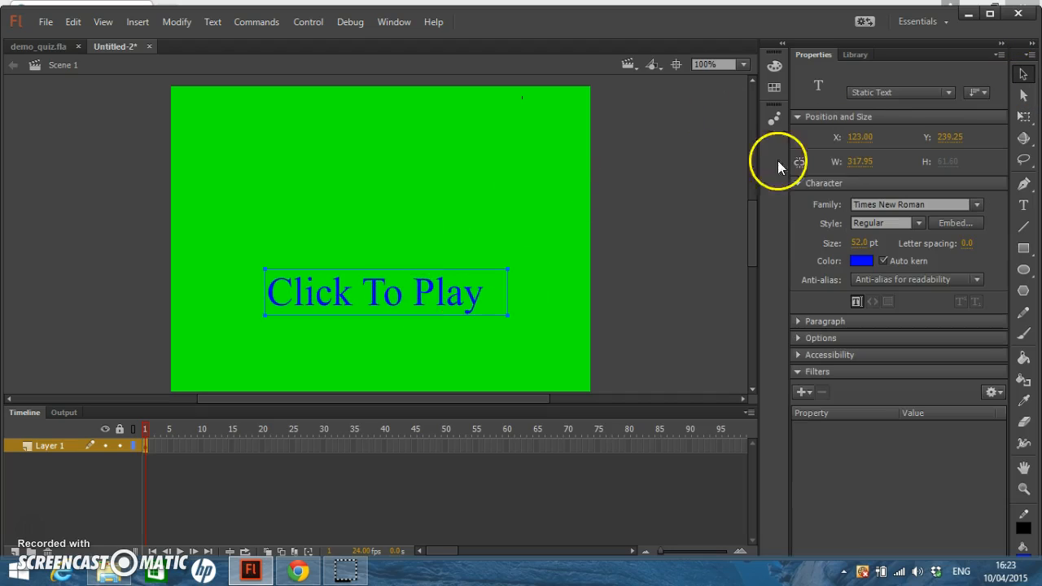
click(461, 321)
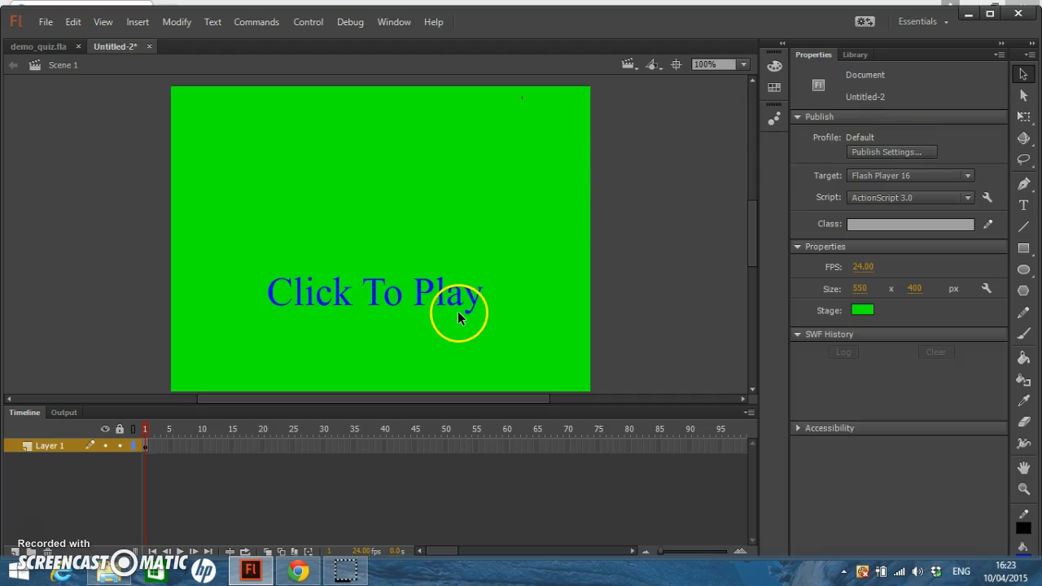
click(453, 302)
right_click(453, 303)
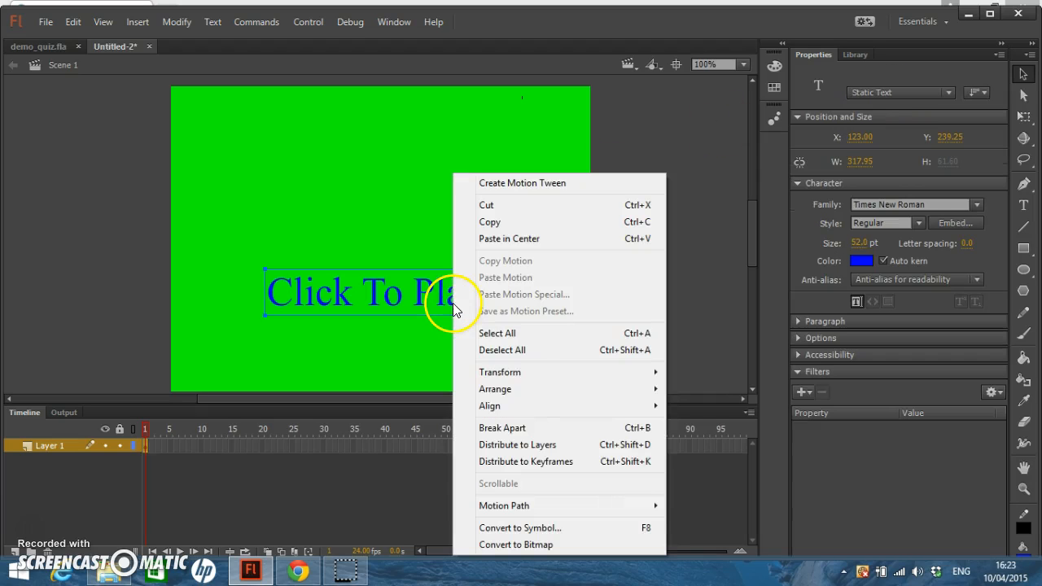
click(537, 529)
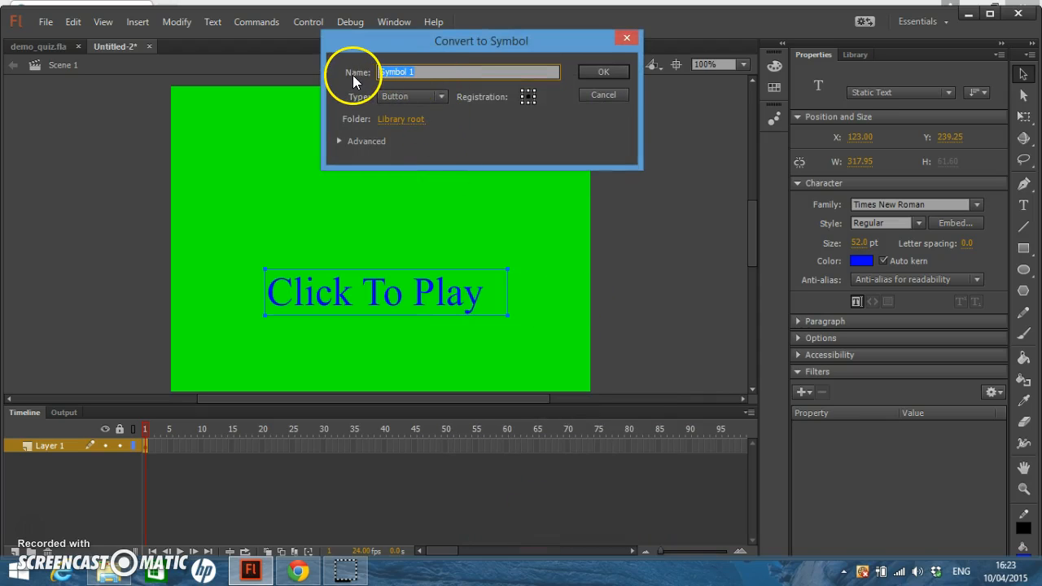
text(btn_click_to_)
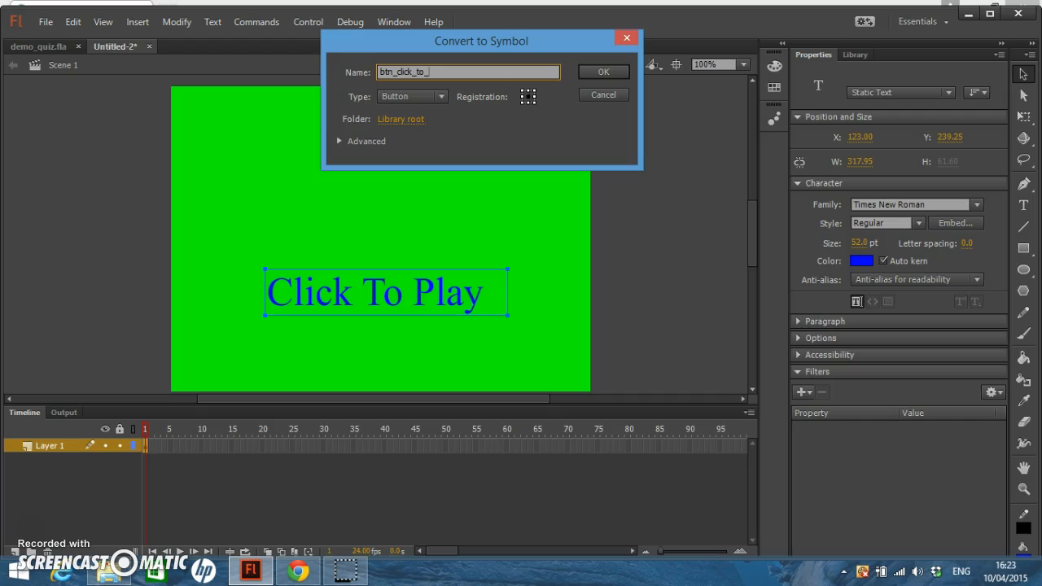
drag(445, 68, 390, 71)
right_click(390, 71)
click(459, 122)
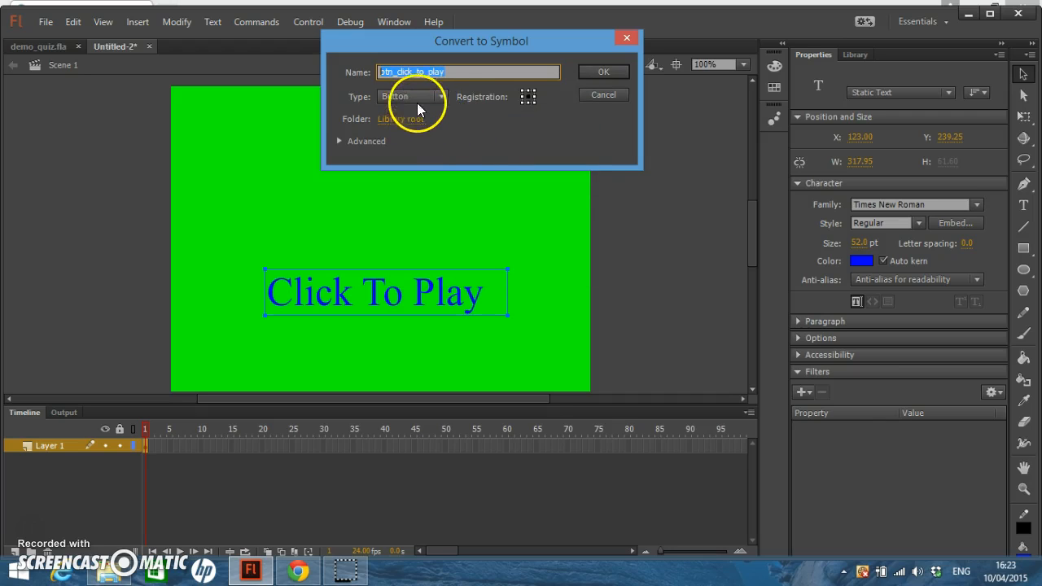
Step: Choose Button as the symbol type and complete the conversion
click(417, 97)
click(425, 127)
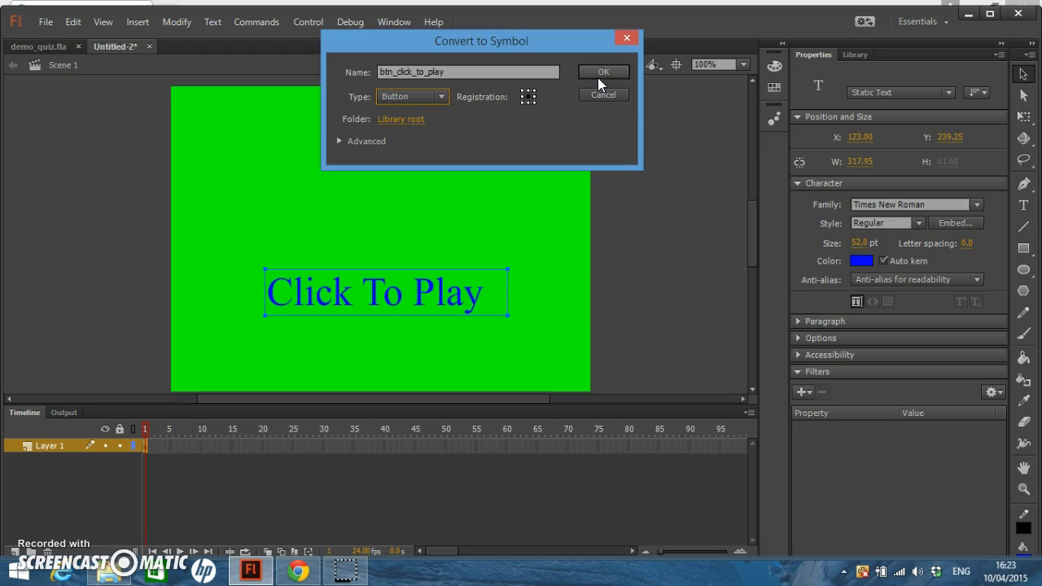
click(595, 72)
click(412, 96)
click(416, 130)
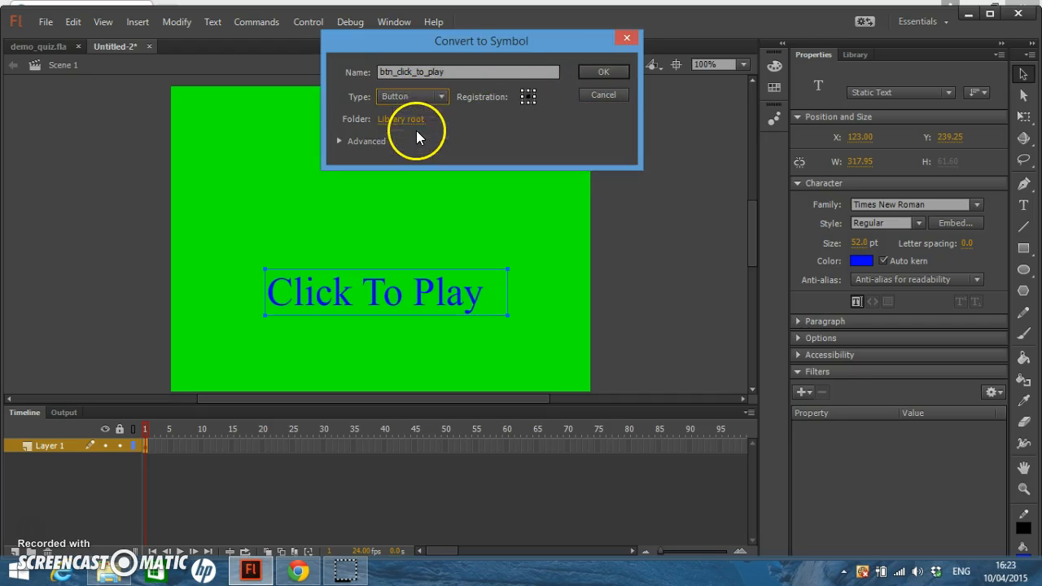
click(601, 70)
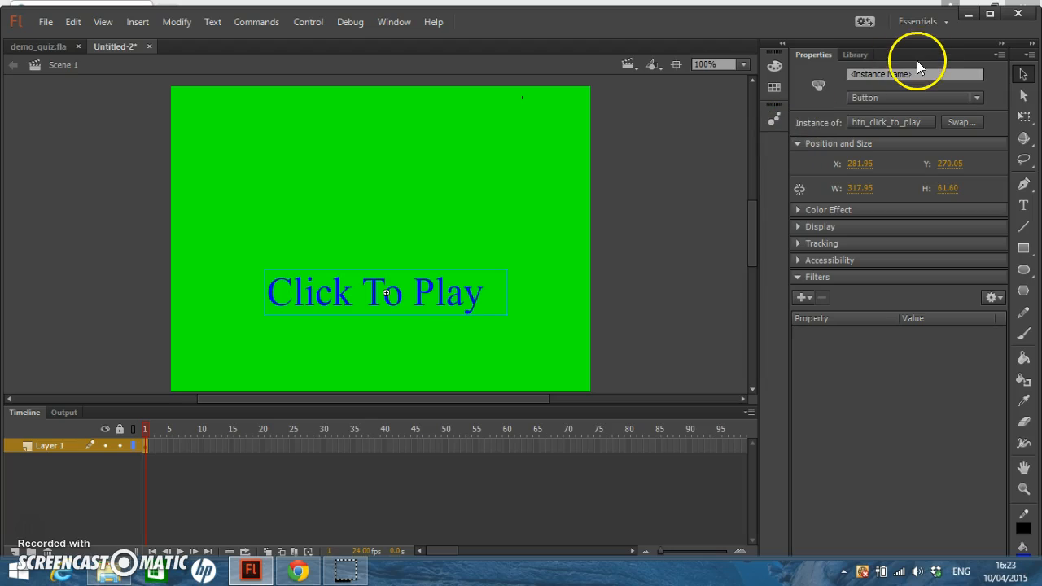
Step: Paste the copied name btn_click_to_play as the button's instance name
click(896, 74)
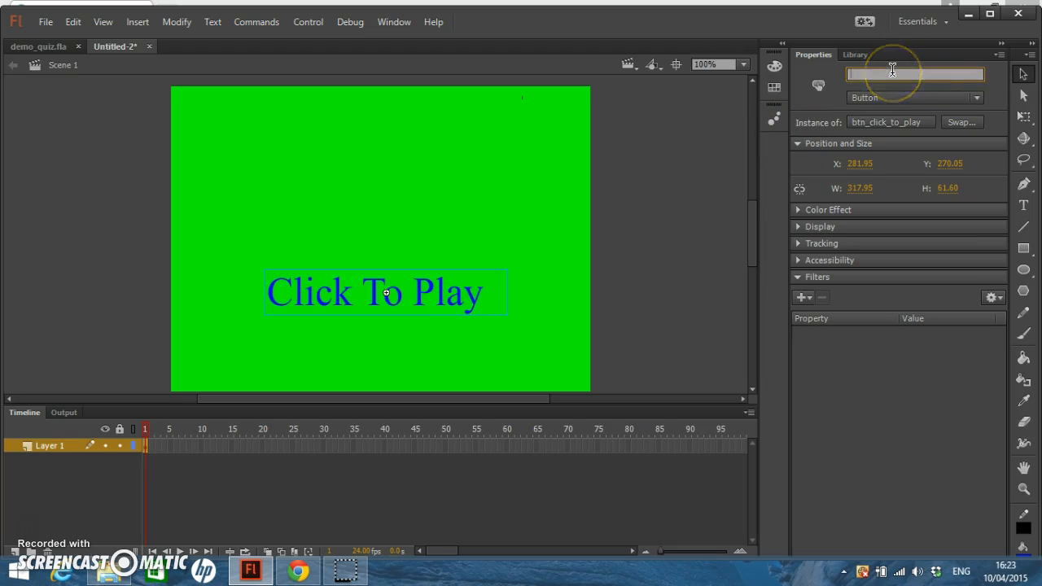
right_click(896, 74)
click(890, 138)
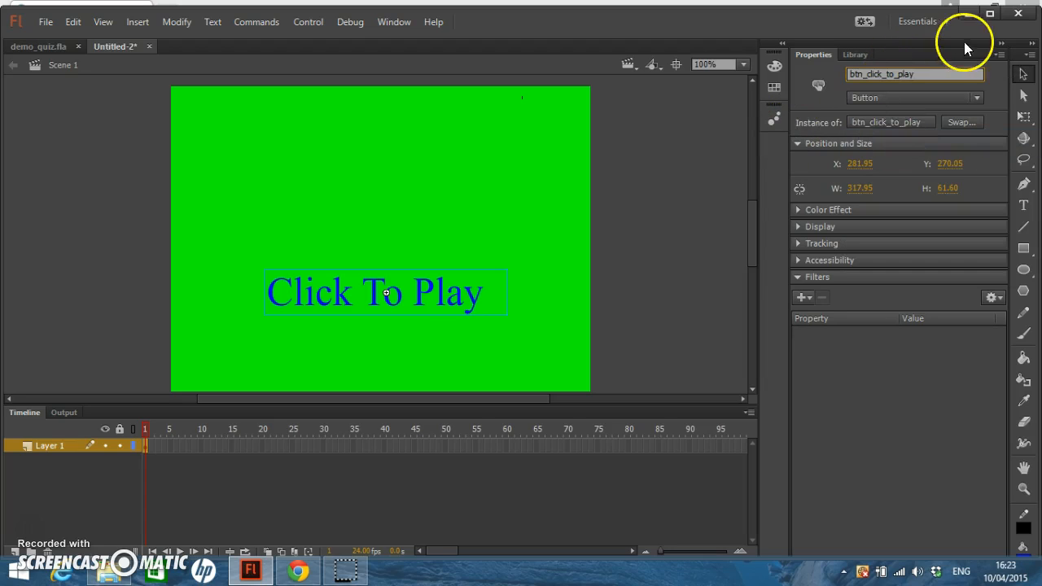
click(923, 74)
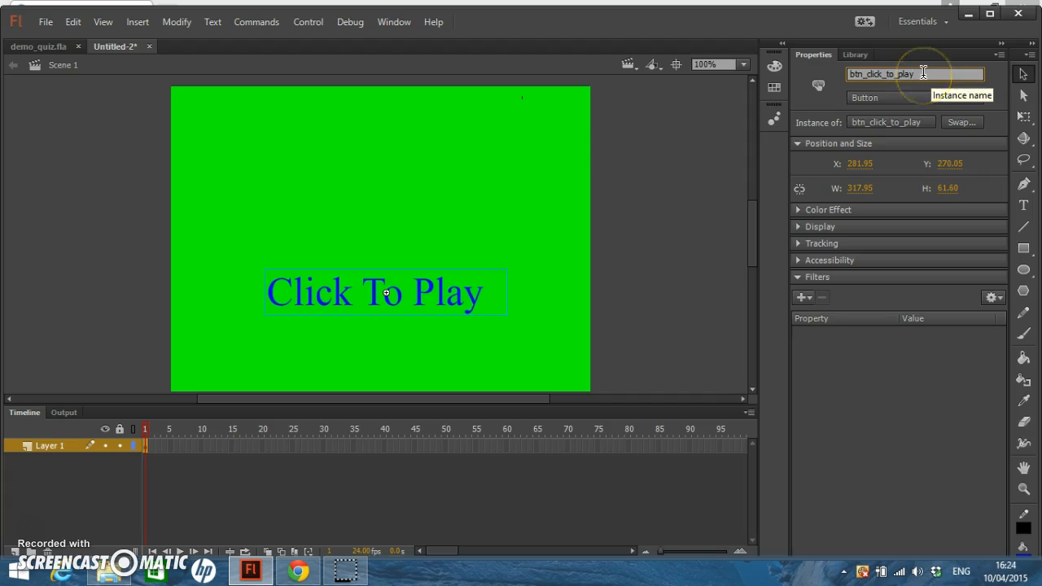
click(527, 247)
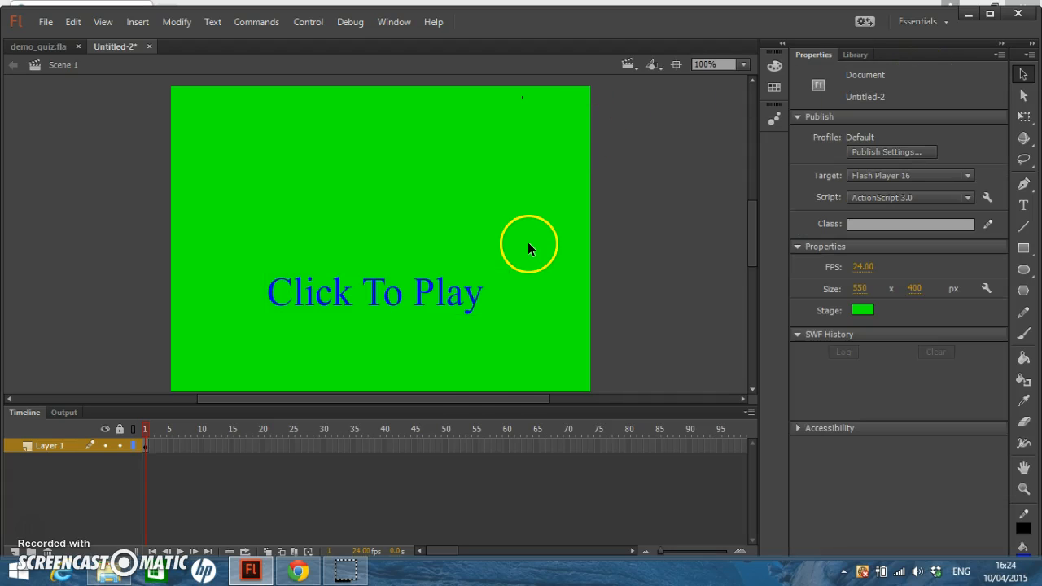
Step: Apply the ActionScript Timeline Navigation snippet "Click to Go to Frame and Stop" to the "Click To Play" button
click(443, 303)
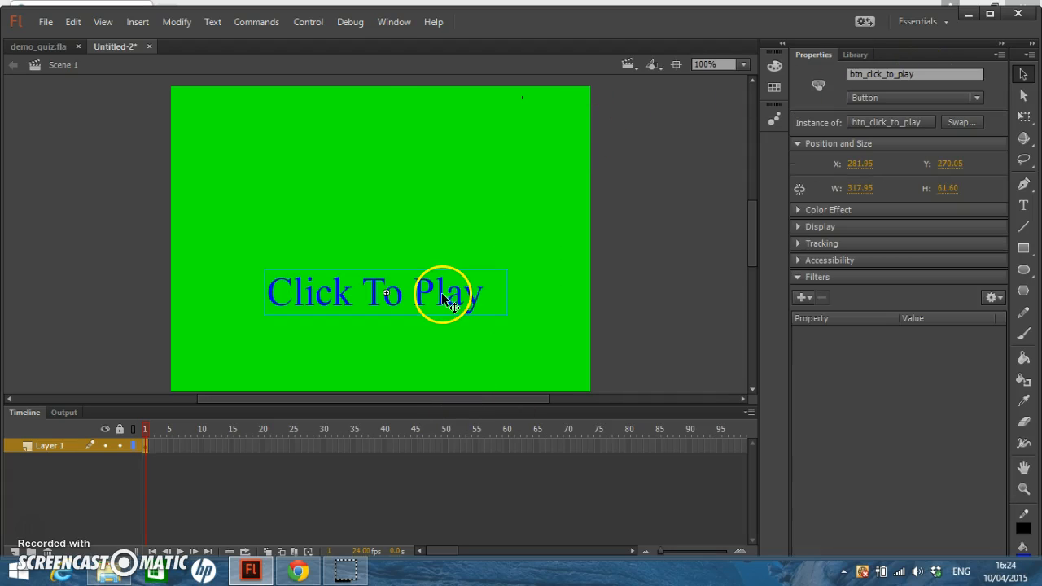
click(397, 22)
click(441, 187)
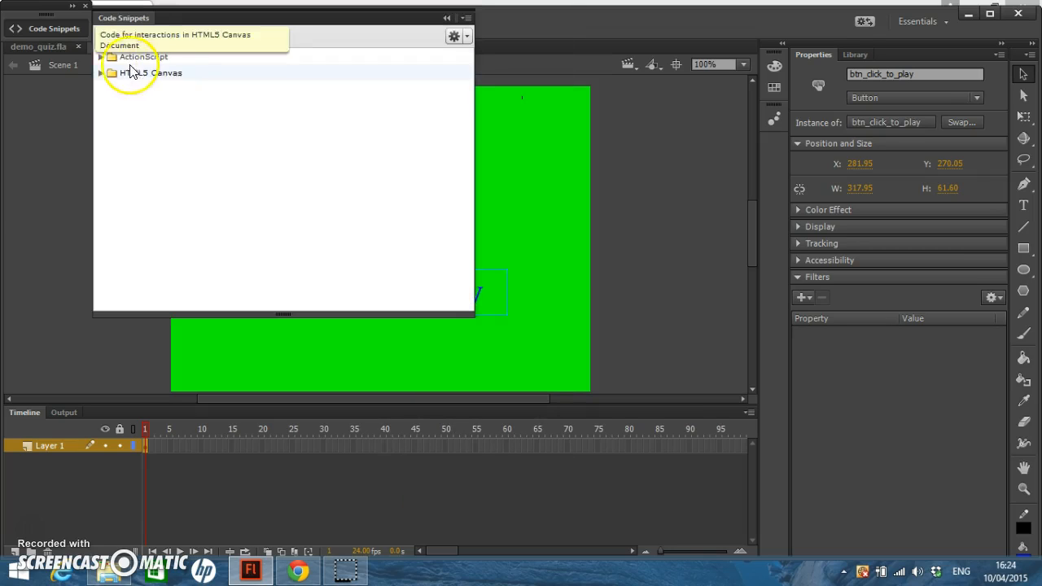
click(100, 57)
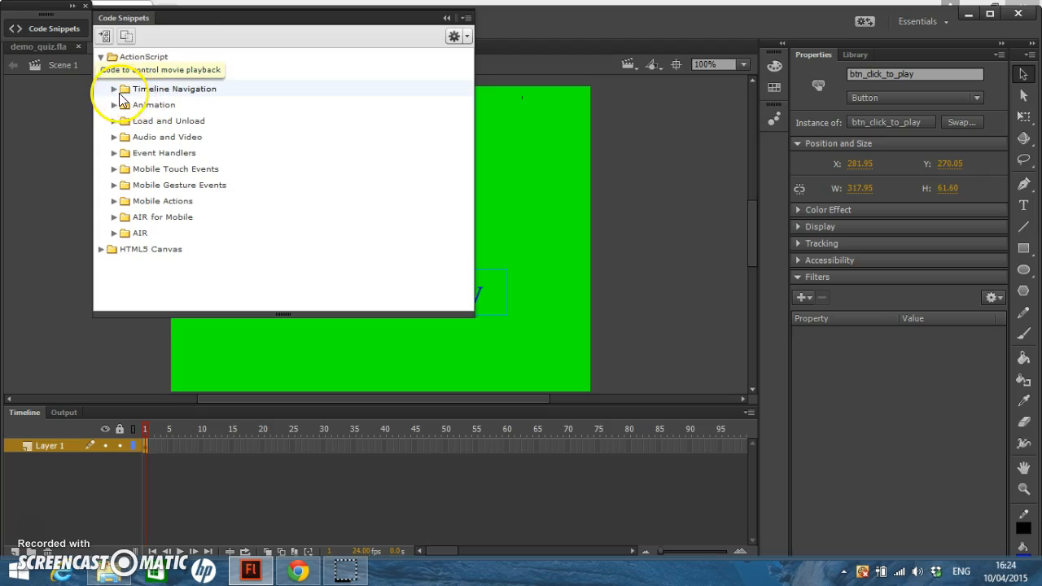
click(114, 89)
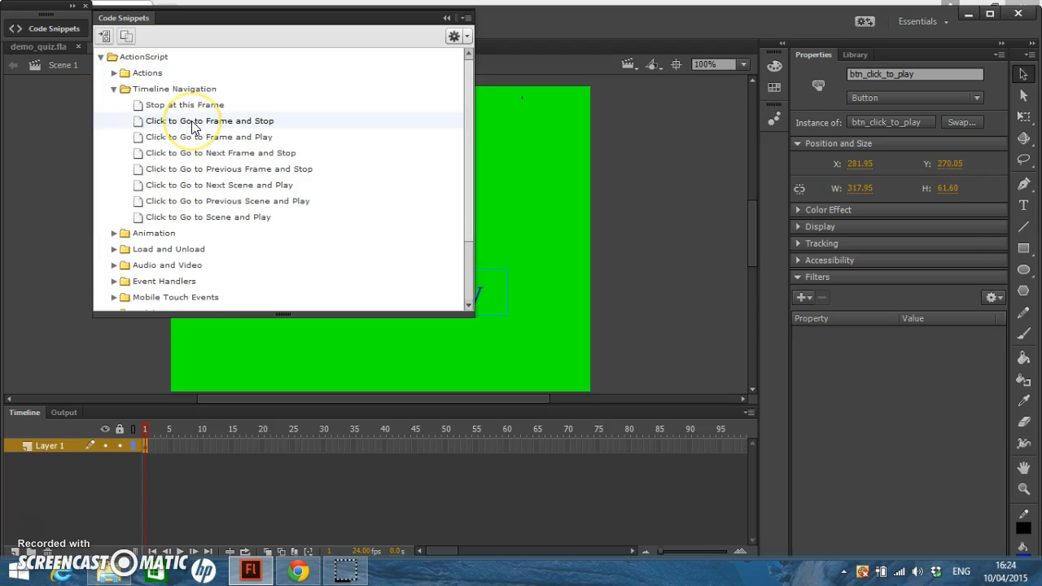
double_click(192, 120)
Step: Delete the snippet's instruction comment and change the gotoAndStop frame number to 2
click(516, 215)
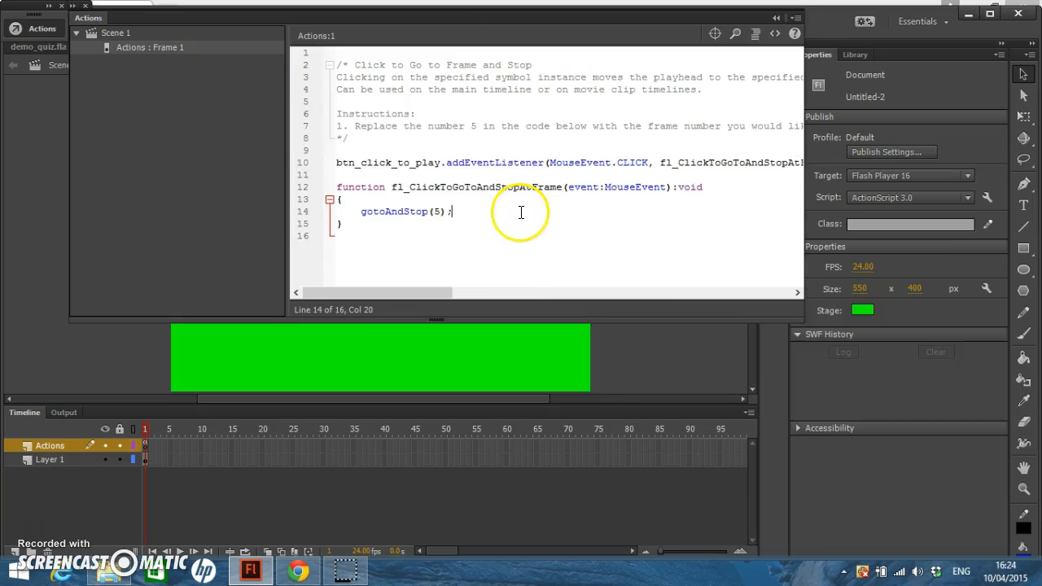
drag(366, 139, 327, 65)
key(Delete)
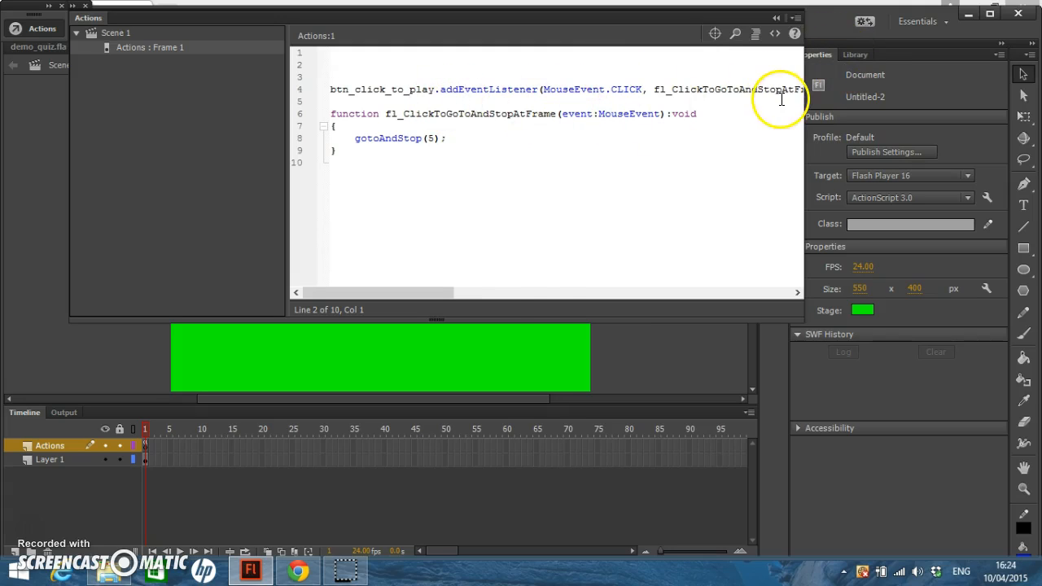
mouse_move(441, 292)
mouse_down()
mouse_move(486, 298)
mouse_move(425, 296)
mouse_up()
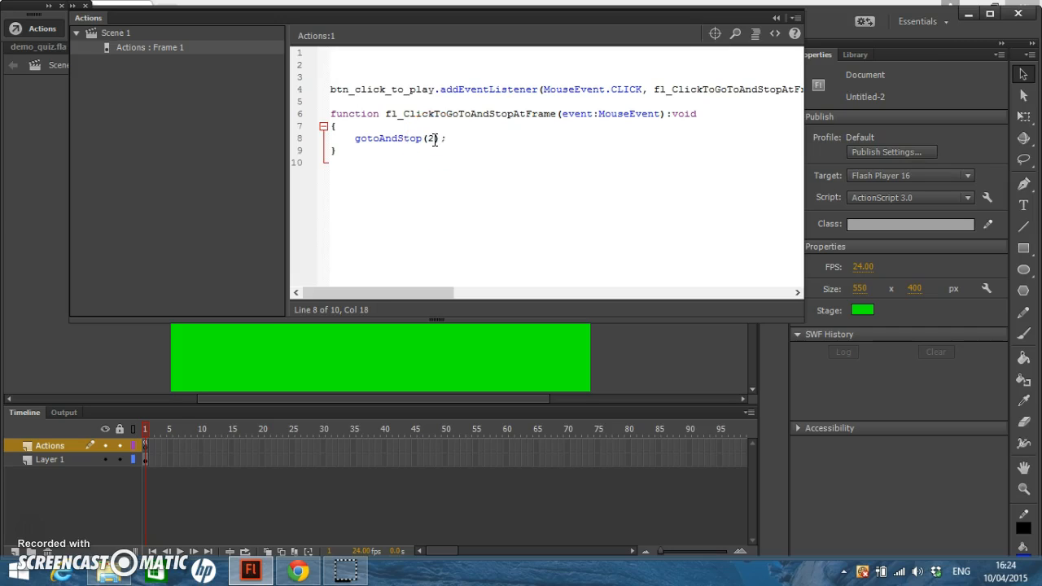
click(454, 138)
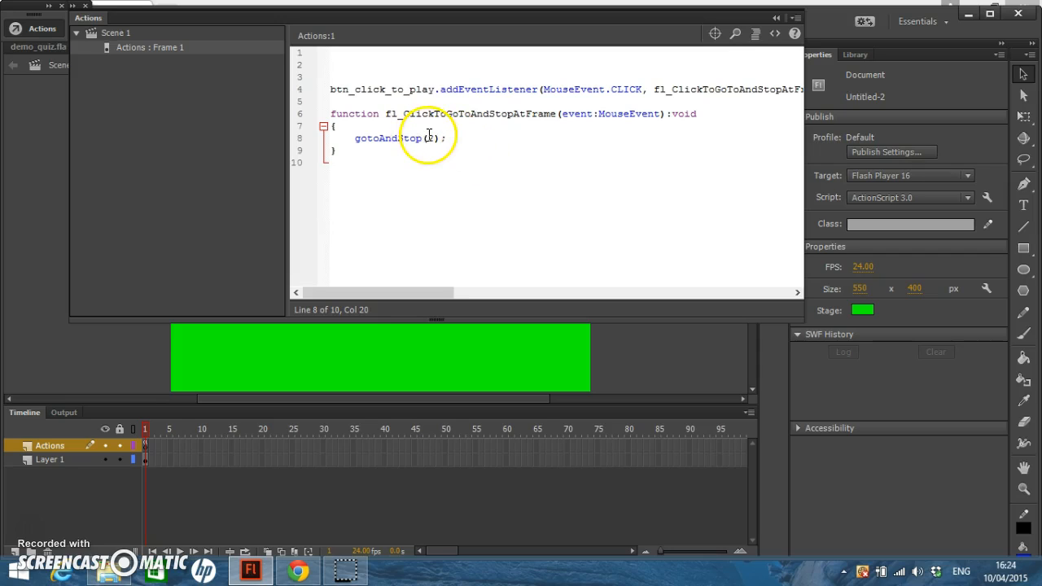
Step: Add stop(); on line 2, directly above the button's event listener, and collapse the code panels
click(346, 76)
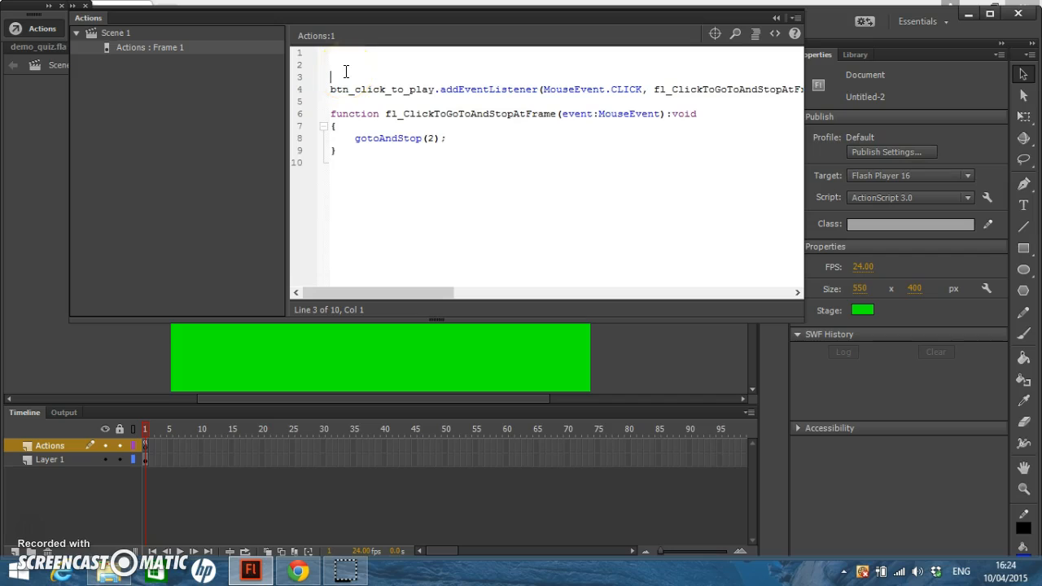
key(BackSpace)
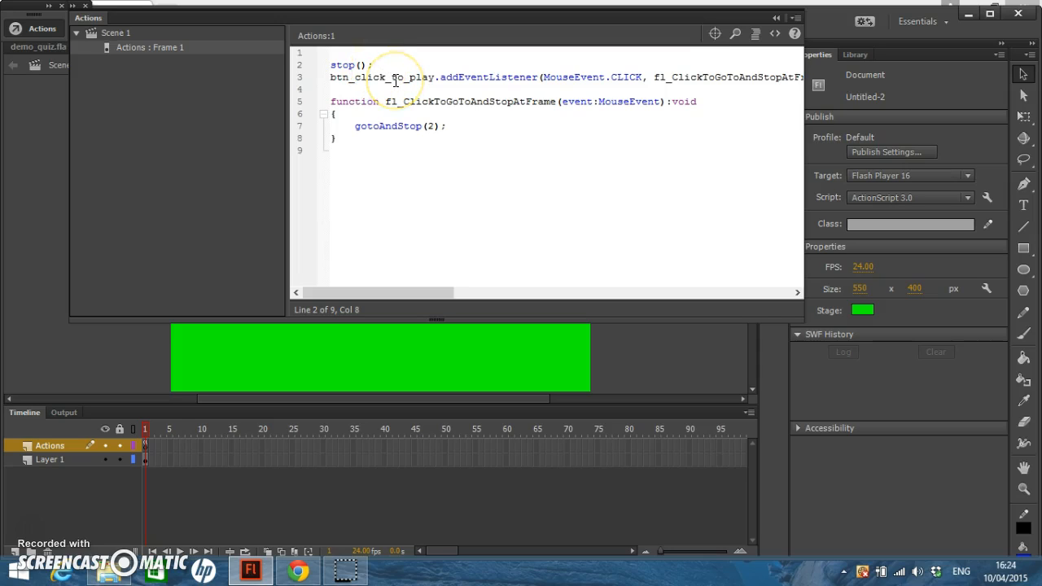
click(778, 18)
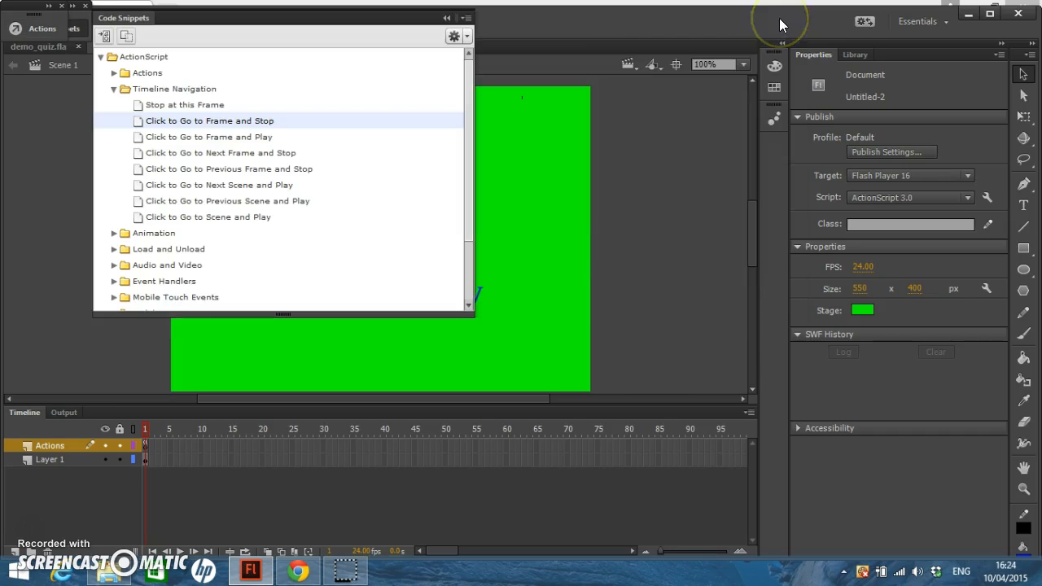
click(447, 18)
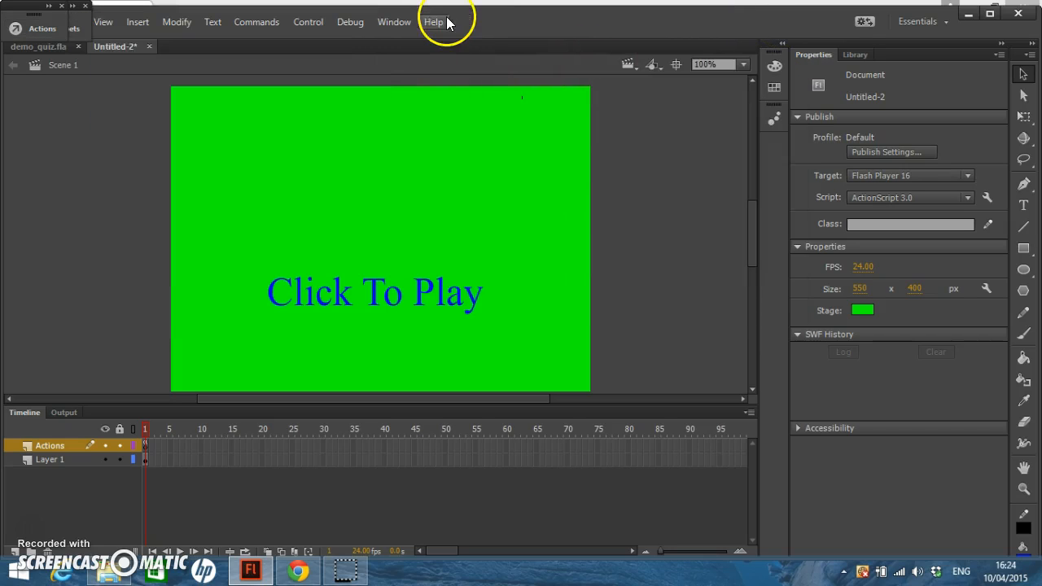
click(444, 300)
click(532, 334)
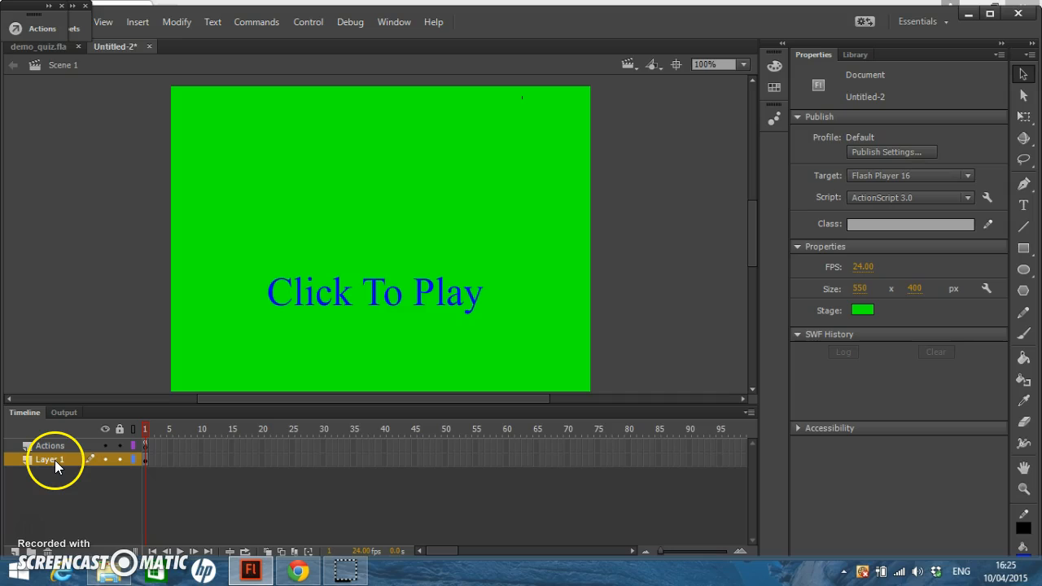
Step: Add a layer above Layer 1, rename Layer 1 as intro and the new layer as question1
click(17, 551)
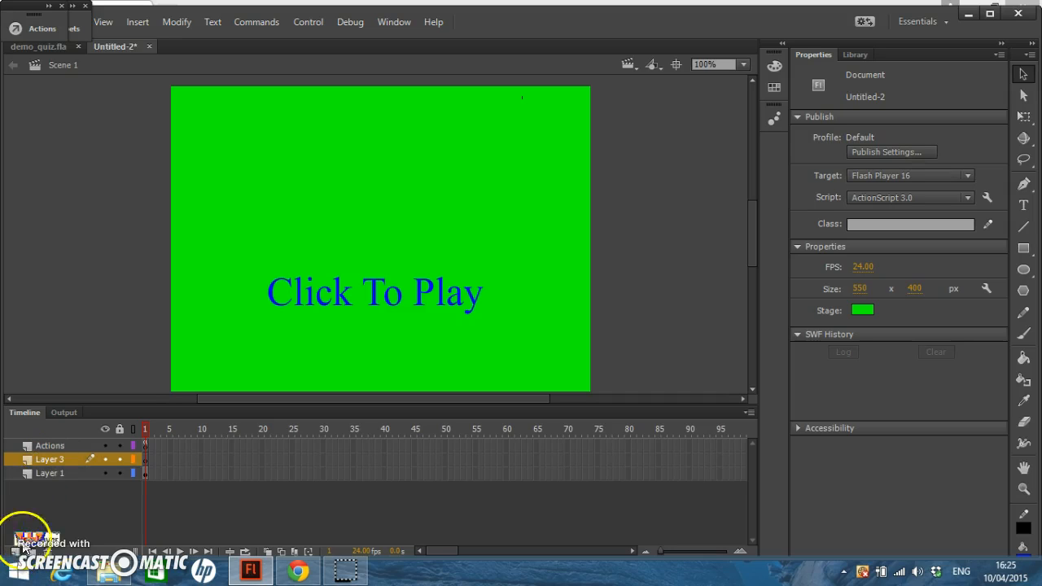
click(54, 460)
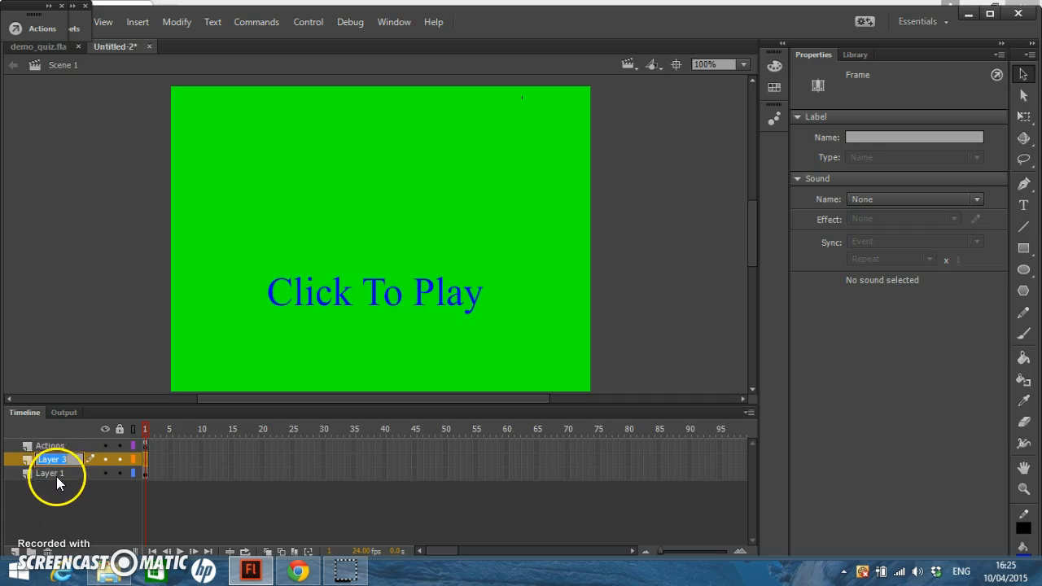
click(56, 476)
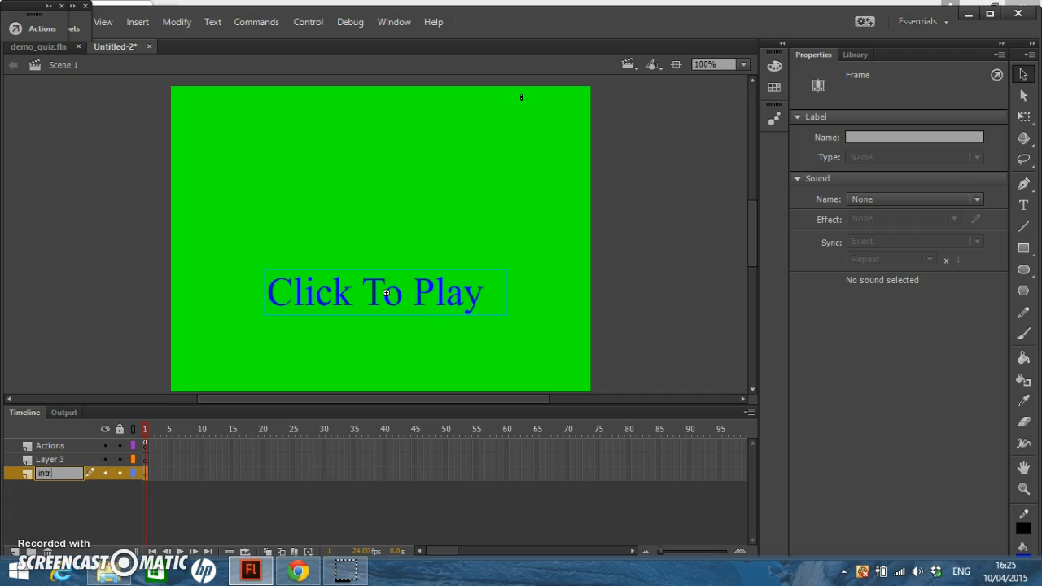
click(58, 469)
double_click(56, 460)
text(question1)
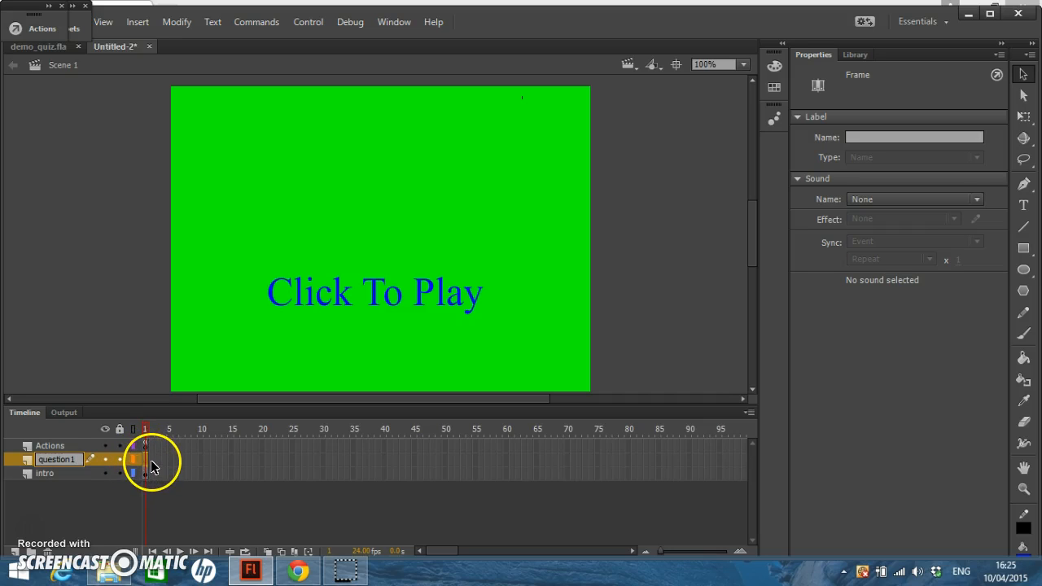
Step: Insert a keyframe at frame 2 of the question1 layer
click(151, 460)
right_click(151, 460)
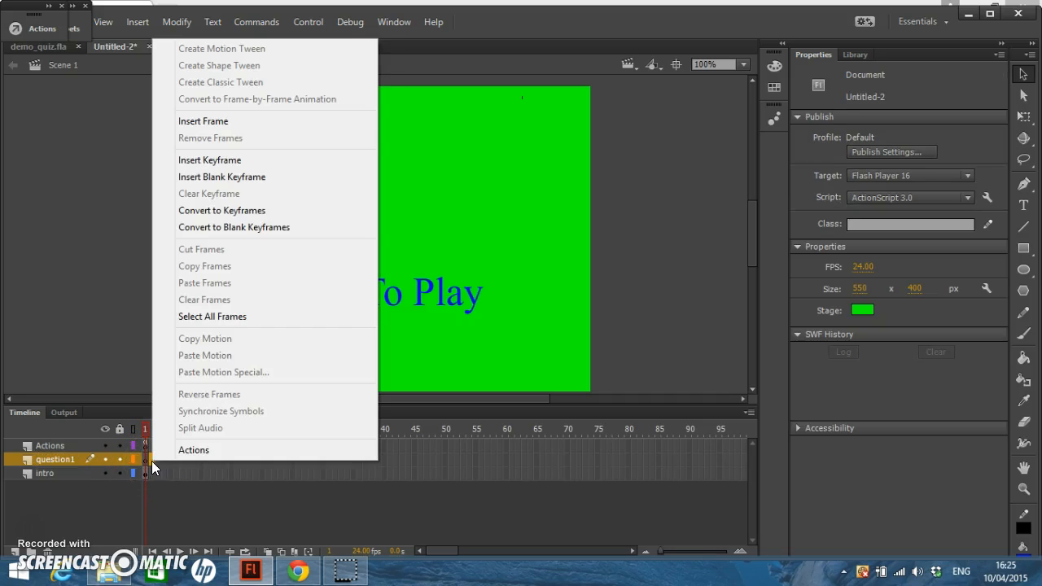
click(237, 163)
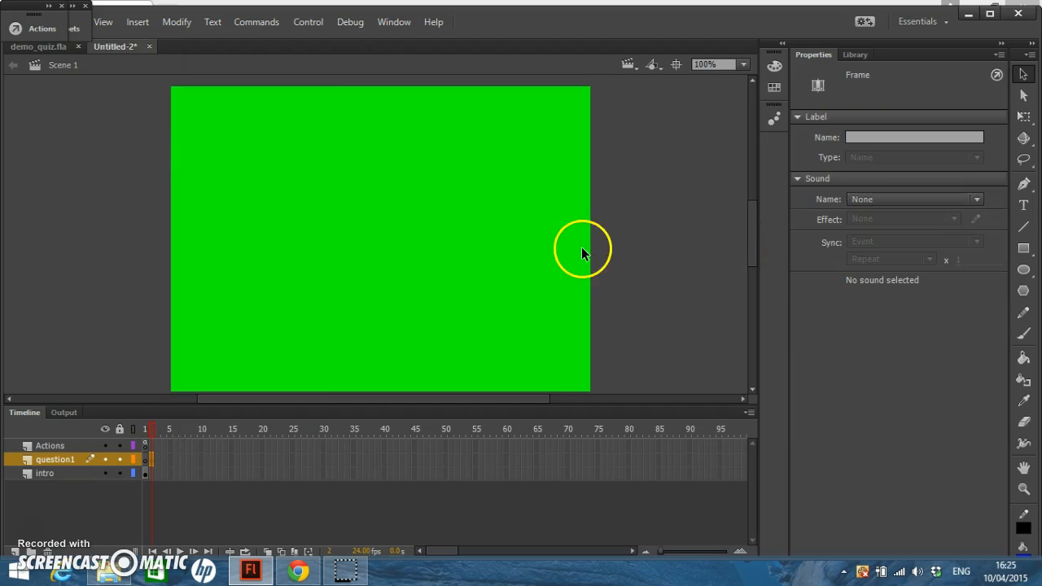
click(444, 263)
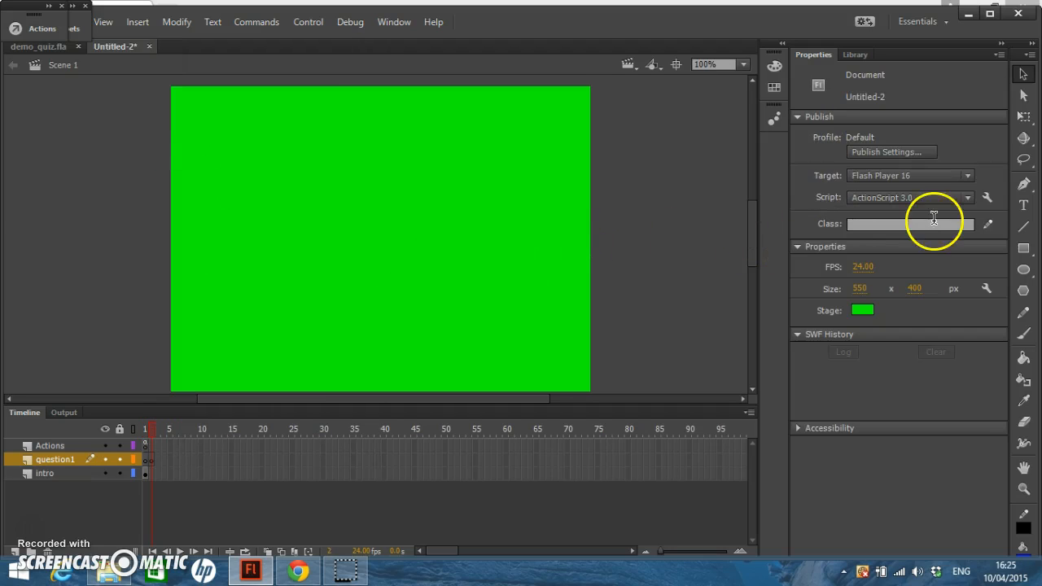
Step: Add a static text box about 365 px wide near the top of the stage on frame 2, reading "Name The Player"
click(1026, 207)
drag(238, 105, 514, 187)
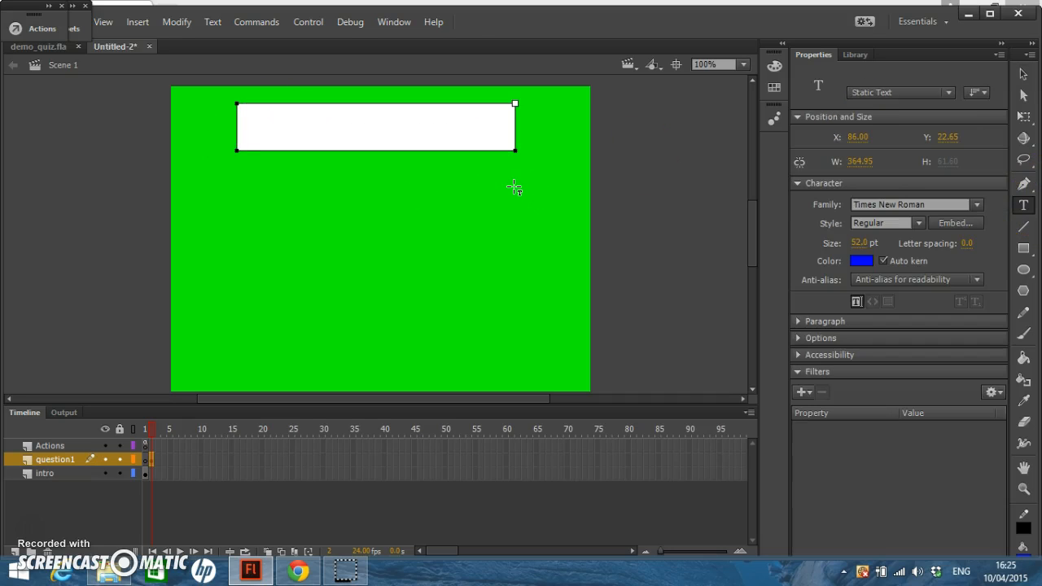
text(Name The Player)
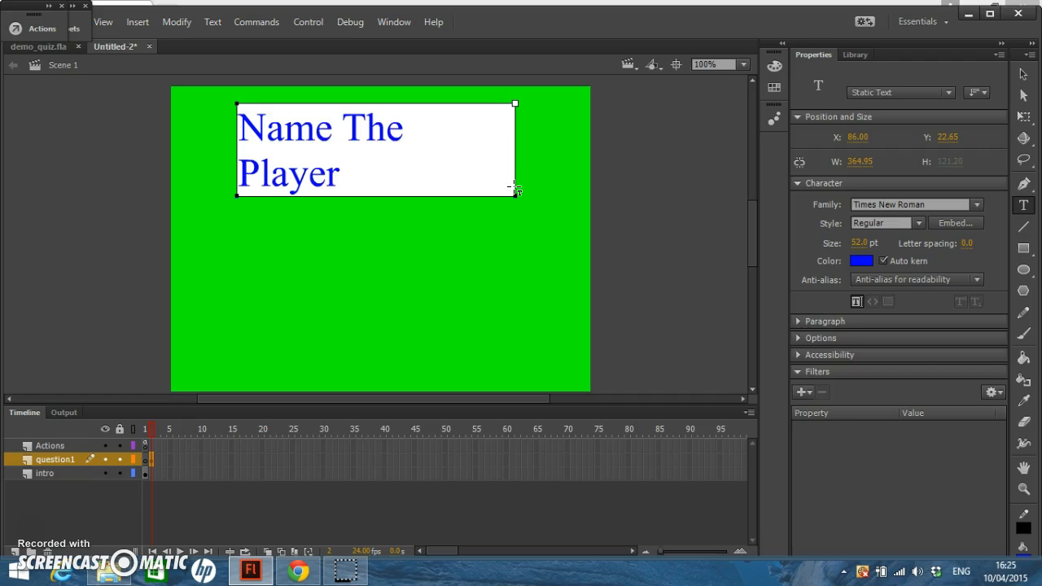
click(1024, 74)
click(535, 302)
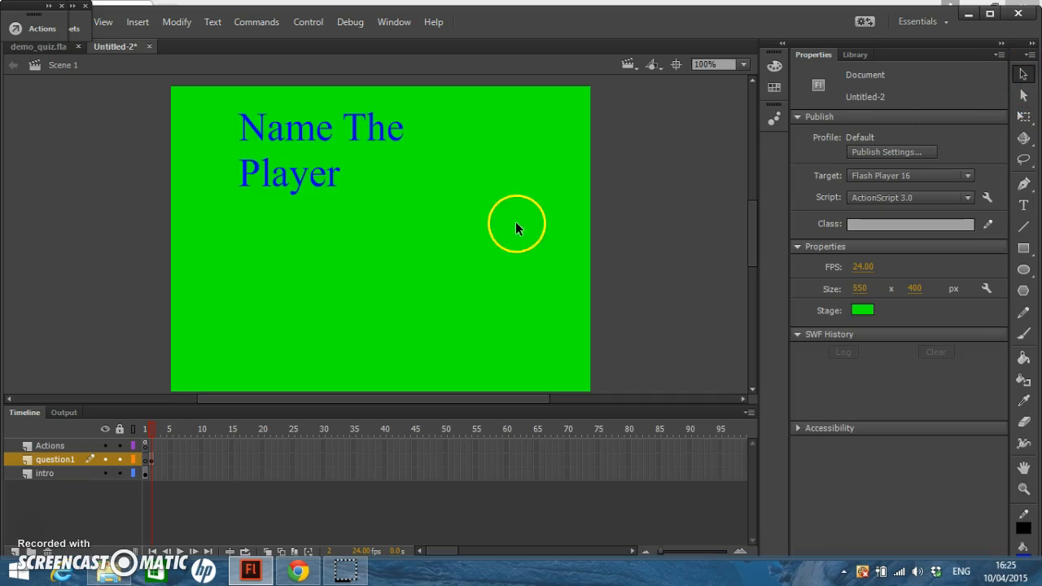
Step: Widen the "Name The Player" text box to about 379 px so it fits one line, and move it up to Y 0
click(306, 175)
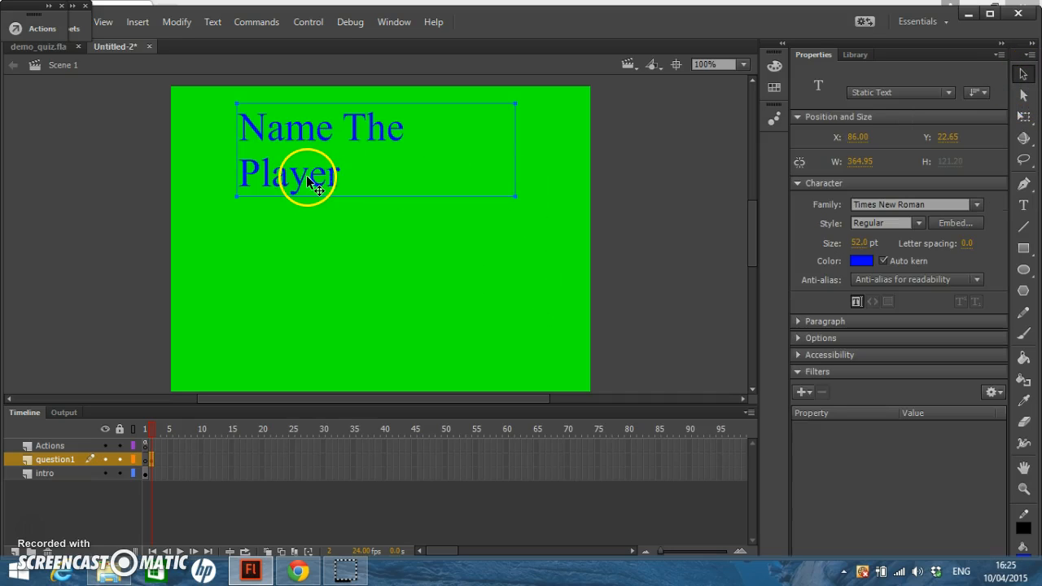
drag(514, 192, 526, 194)
click(525, 192)
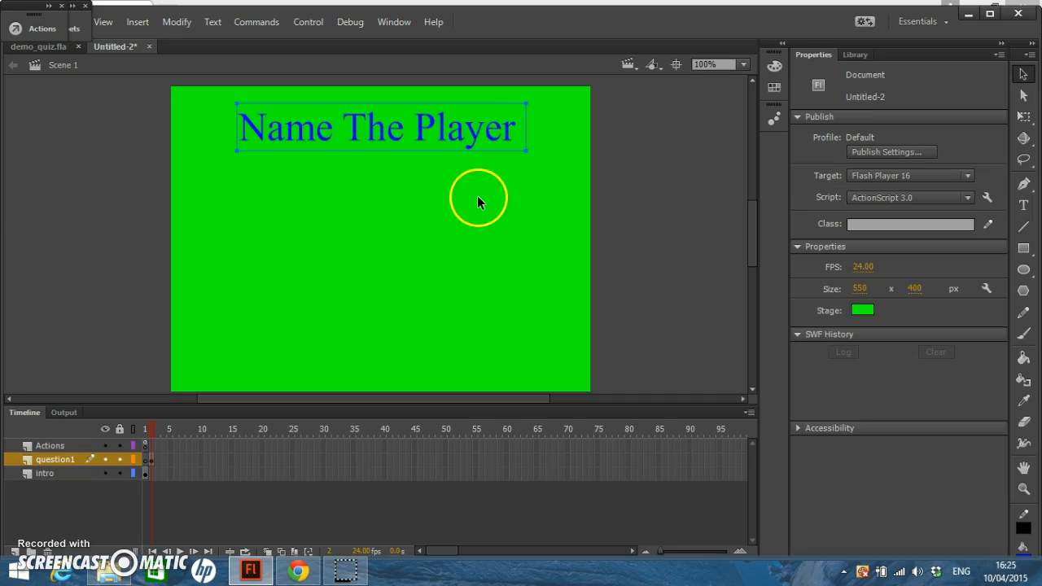
drag(355, 143, 354, 120)
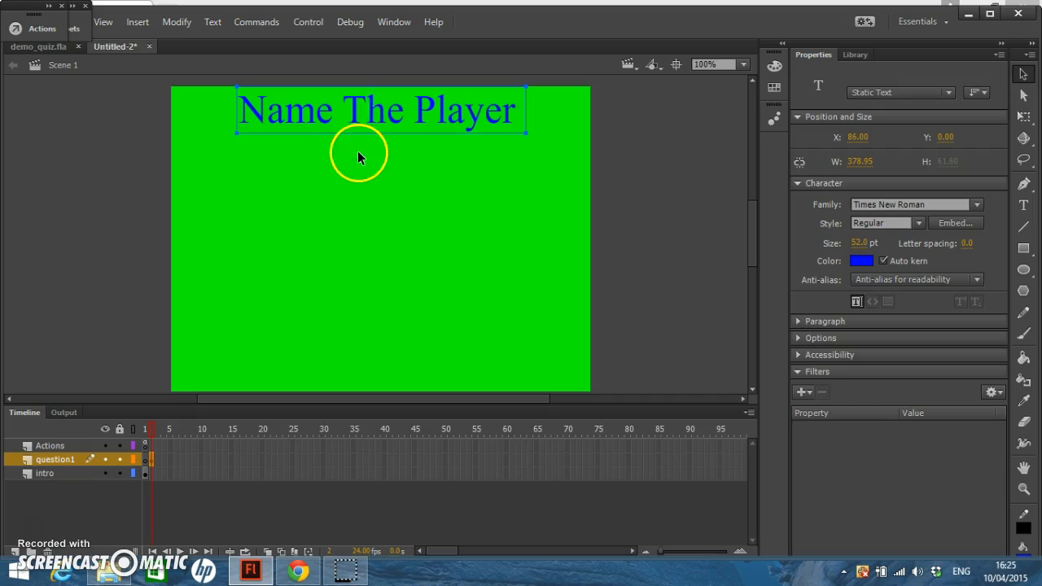
click(362, 171)
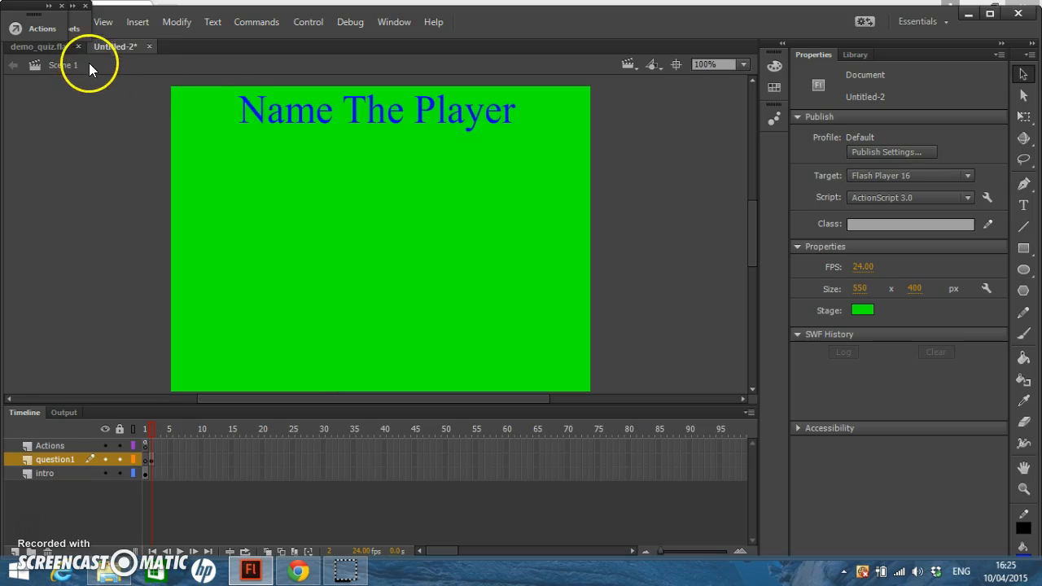
Step: Close the floating Code Snippets and Actions panels
click(86, 6)
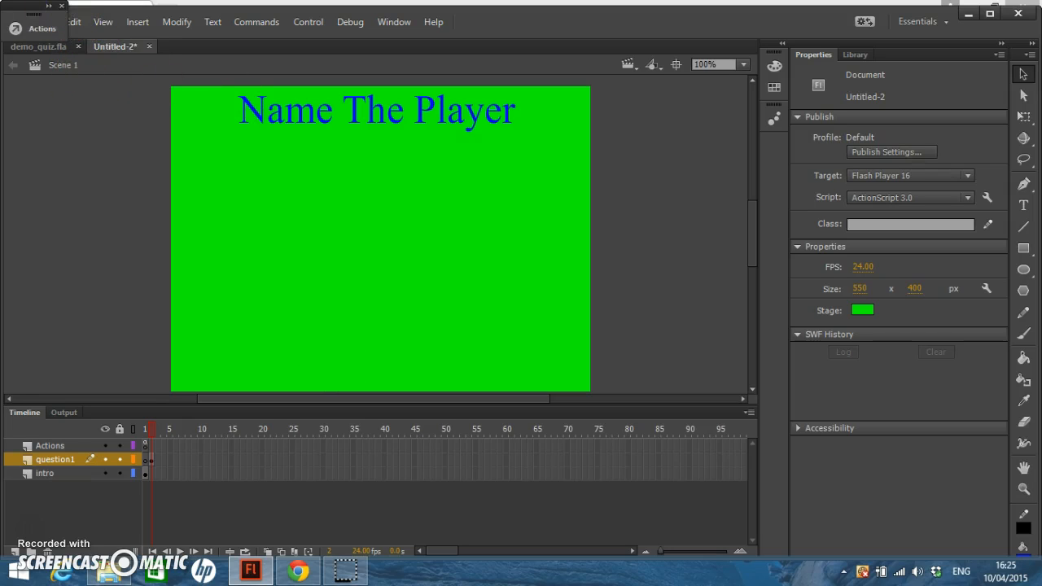
click(63, 6)
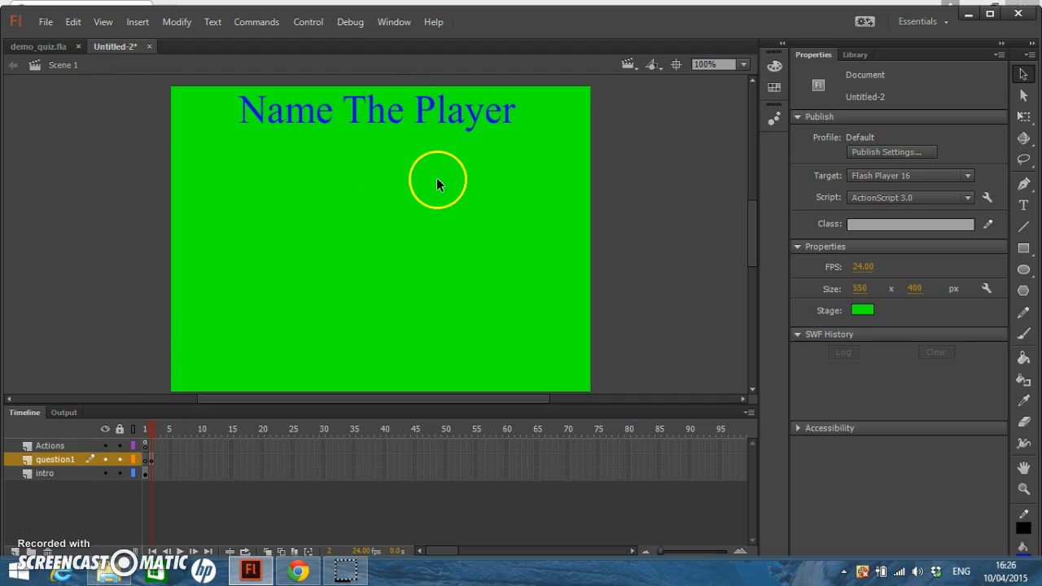
Step: Import the brolly_1993 picture from gaa_photo_quiz to the stage and place it just below the title, at about X 112, Y 62
key(ctrl+r)
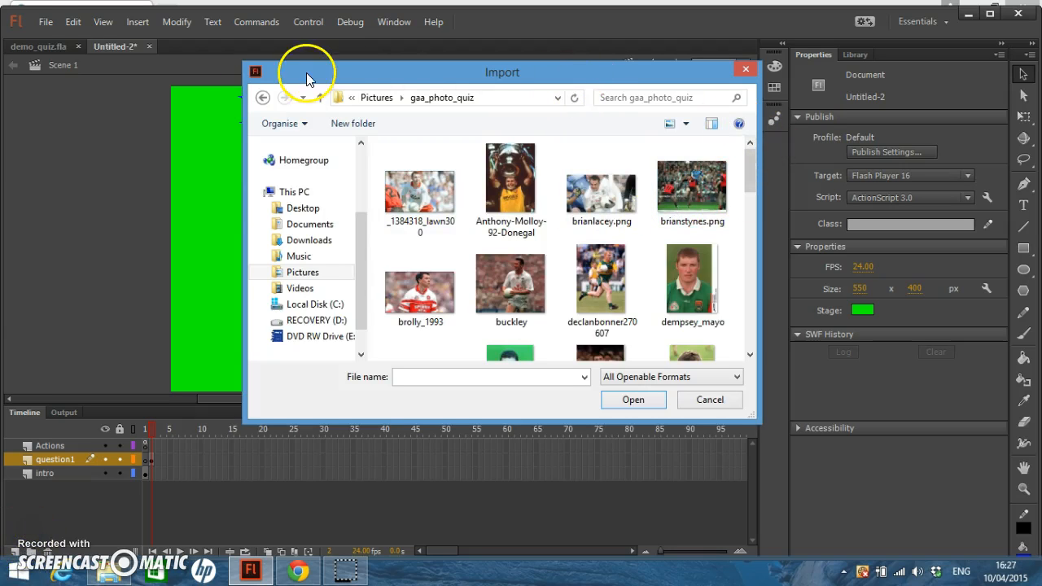
click(43, 21)
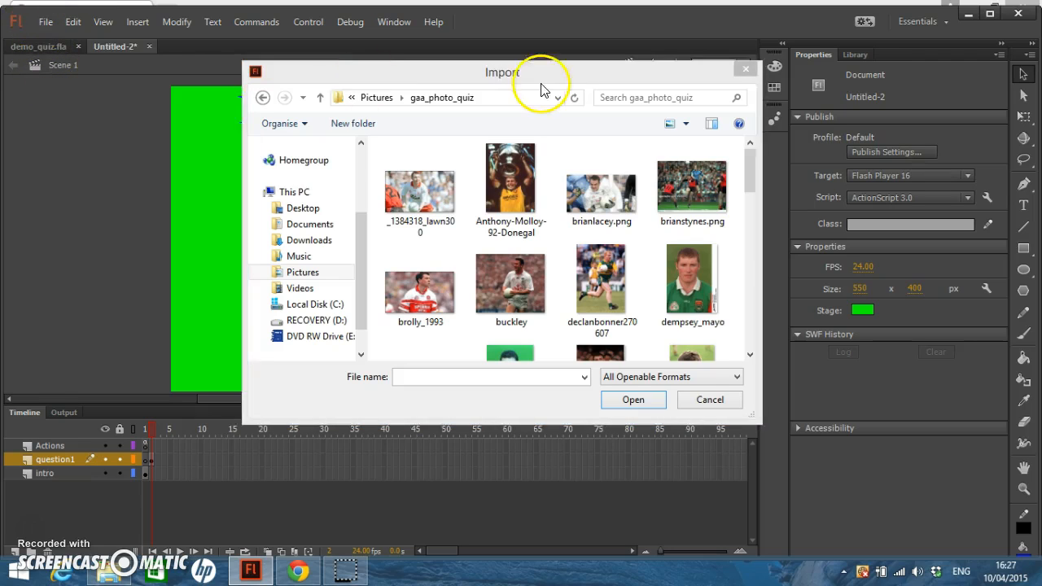
drag(703, 76, 707, 98)
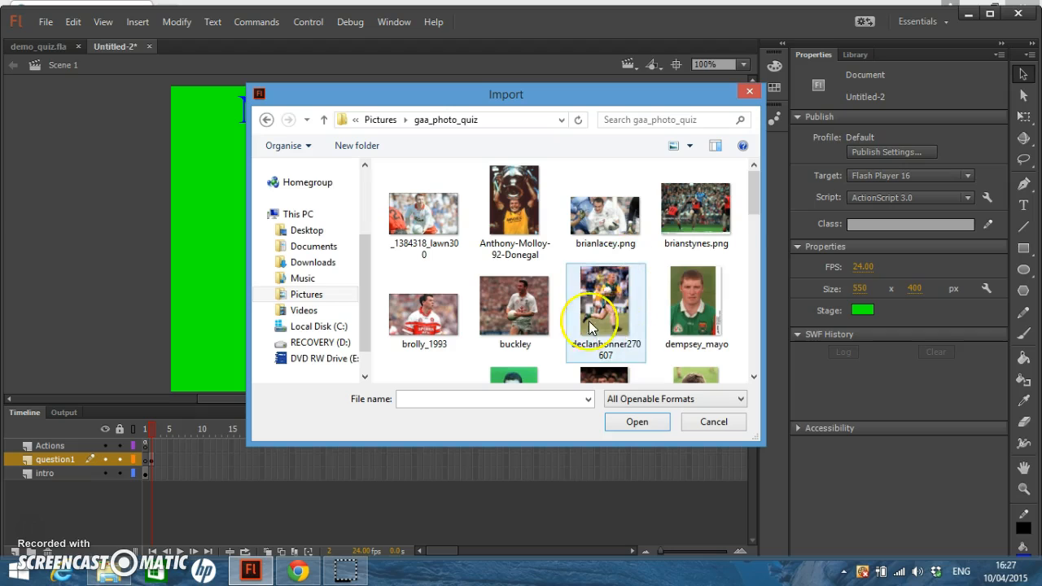
drag(753, 186, 753, 216)
click(430, 212)
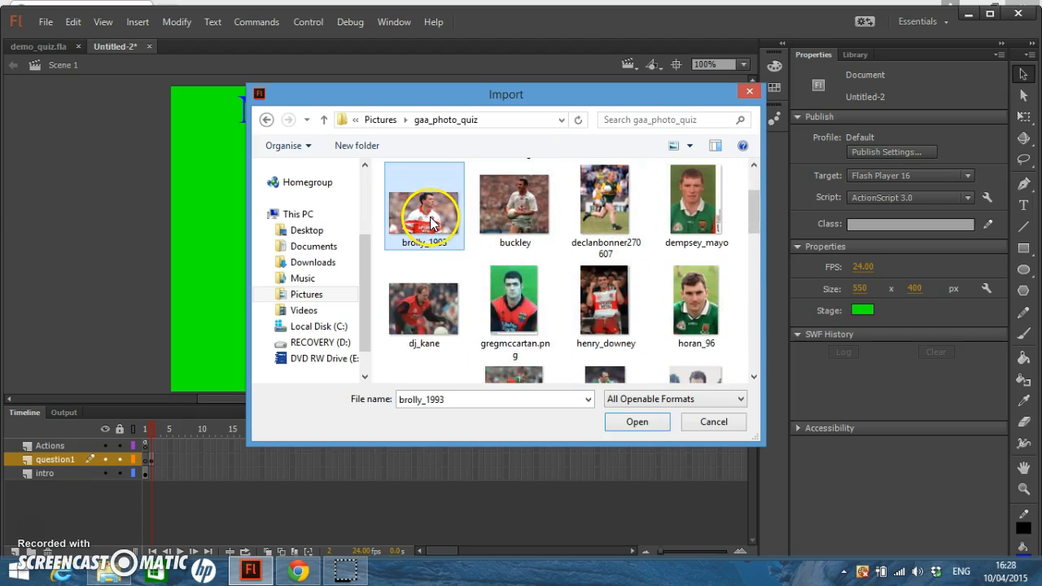
click(638, 421)
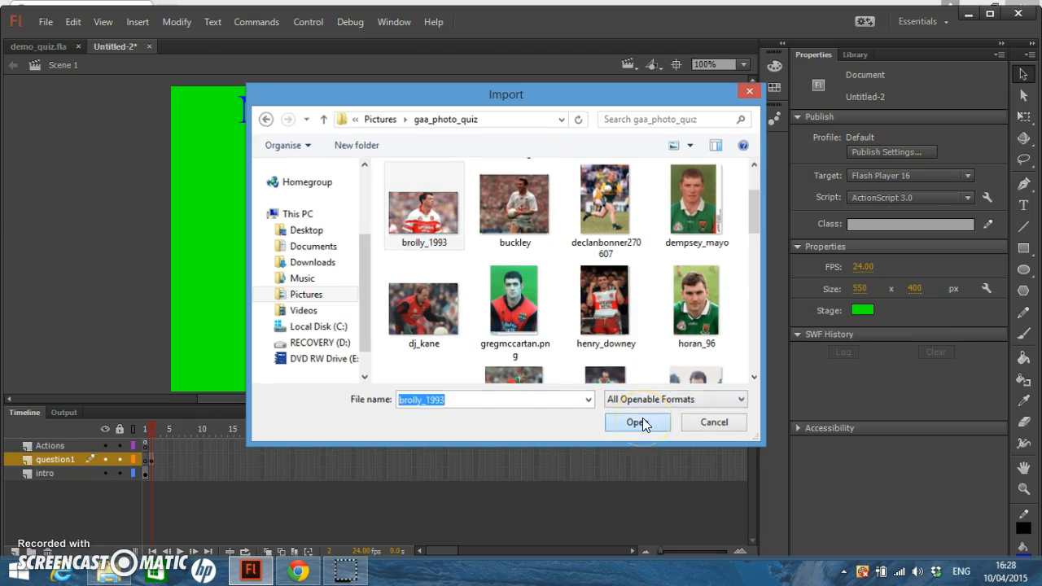
drag(417, 223, 419, 196)
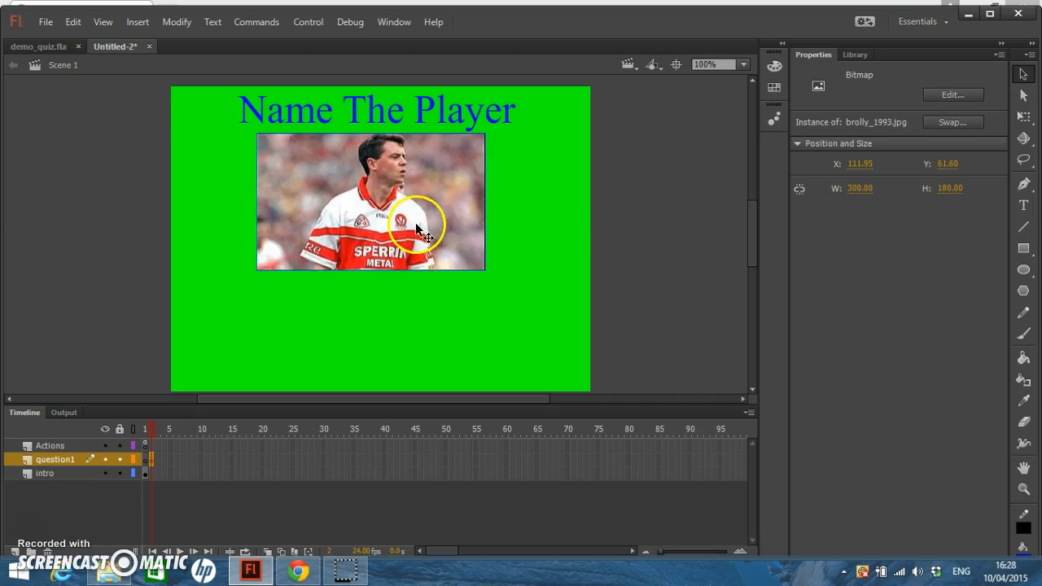
Step: Resize the player photo to 340 by 179 px and shift it to about X 101 so it sits centred under the title
drag(860, 188, 951, 187)
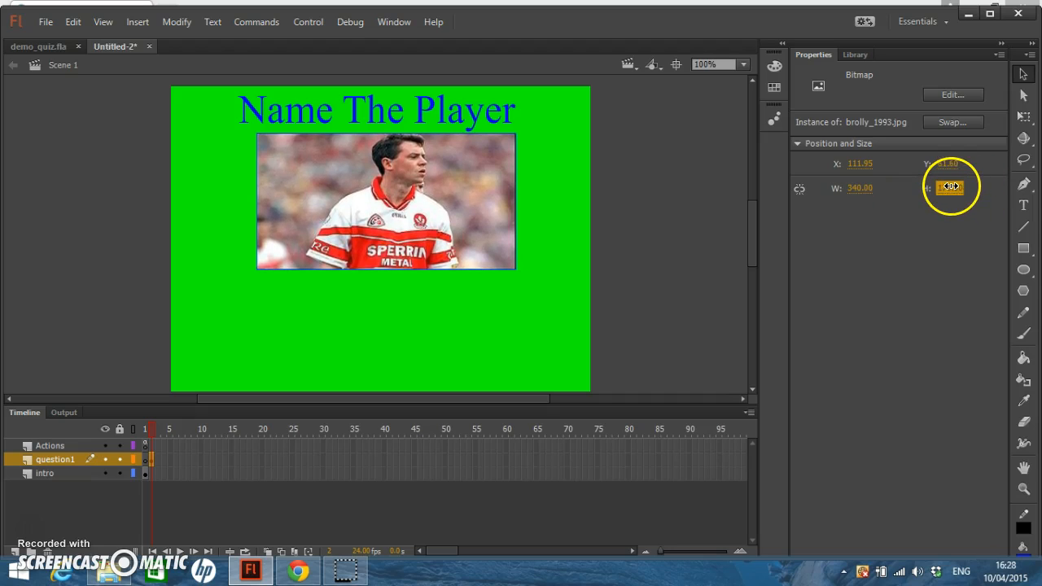
drag(468, 220, 461, 222)
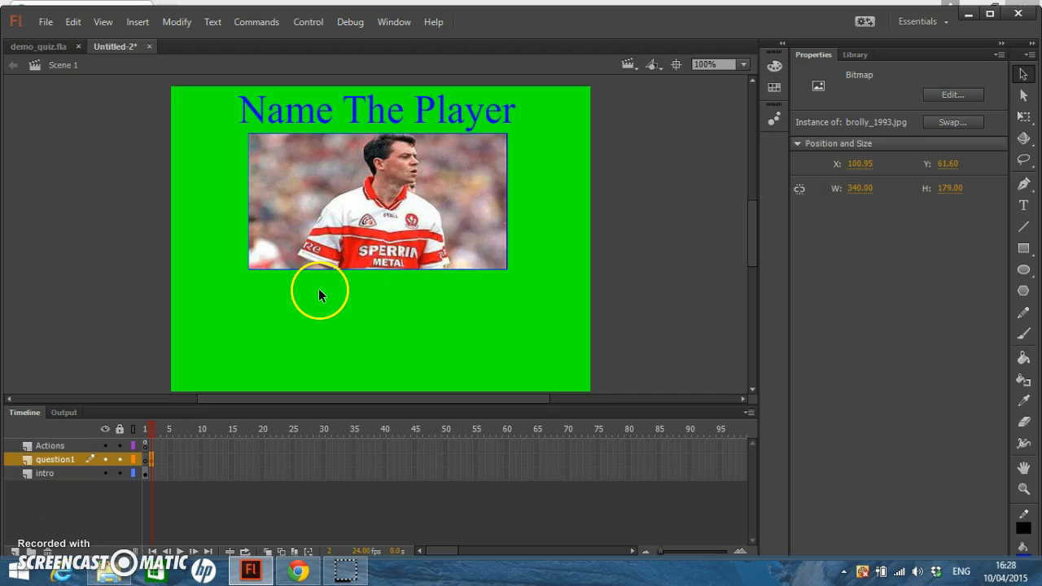
click(273, 292)
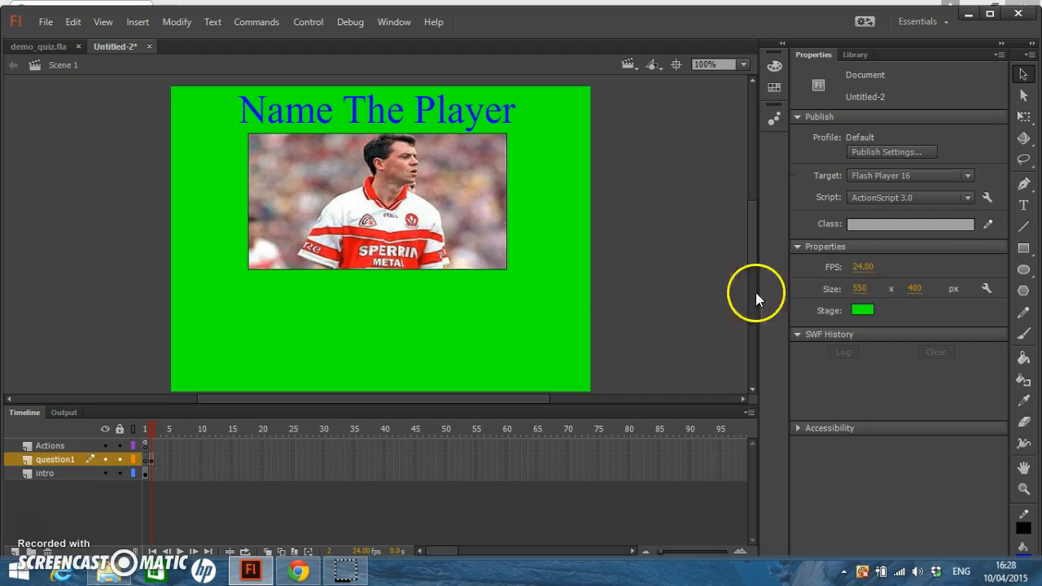
Step: Add a static text box about 210 px wide below the photo, reading "A:Joe Brolly"
click(1025, 204)
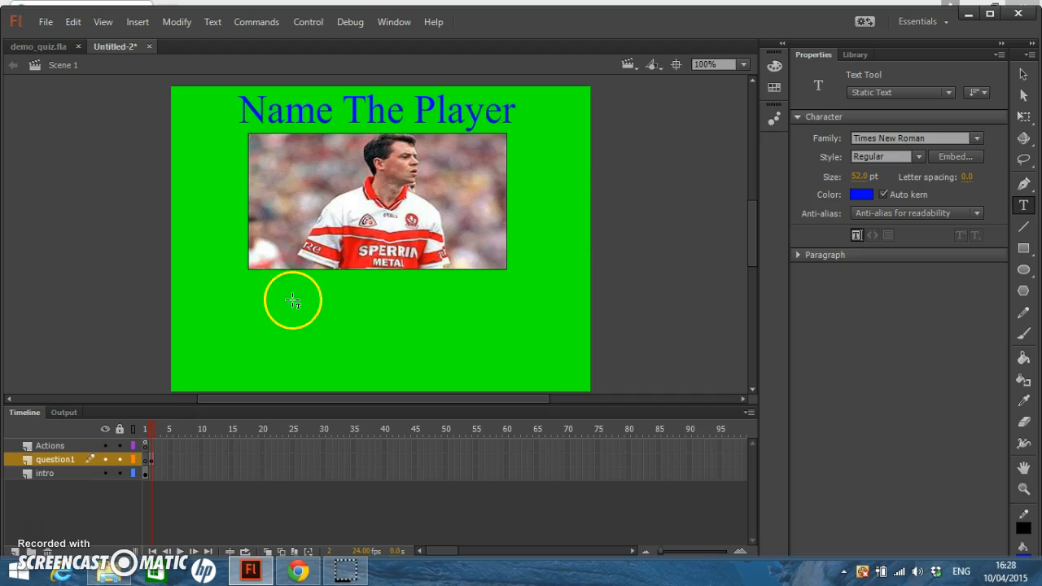
drag(228, 301, 386, 321)
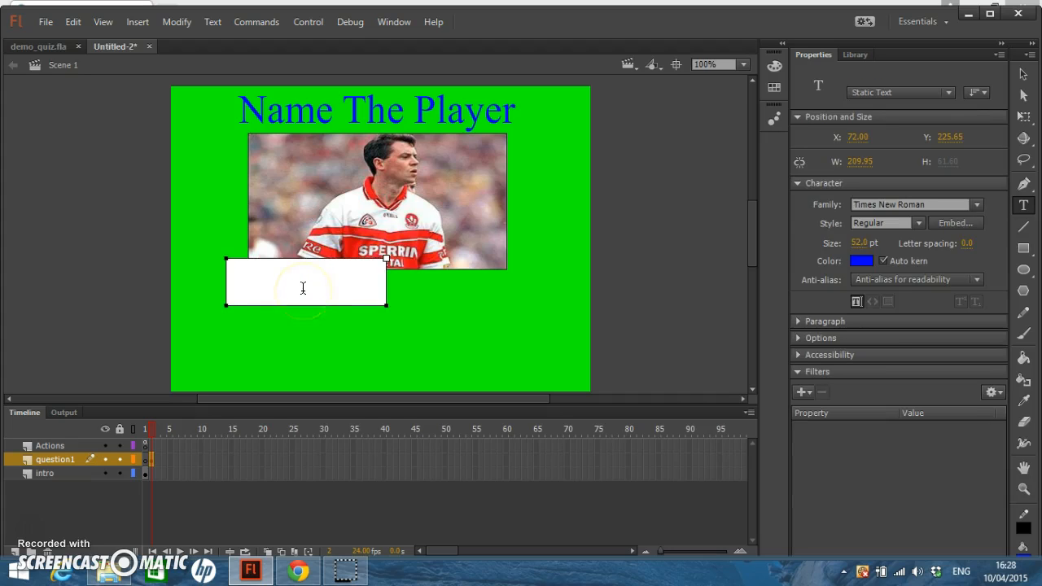
text(A:Joe Brolly)
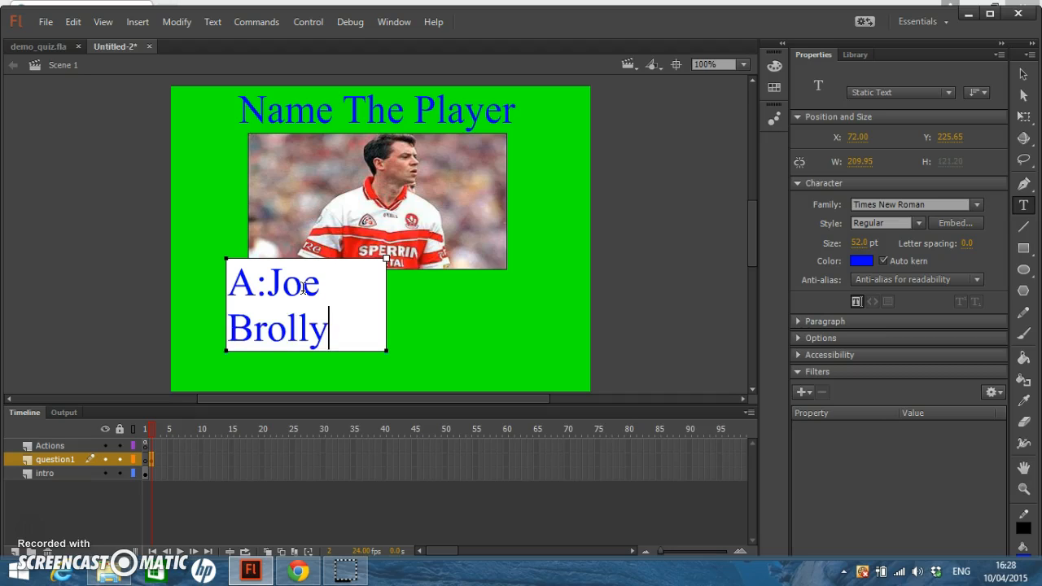
click(1023, 74)
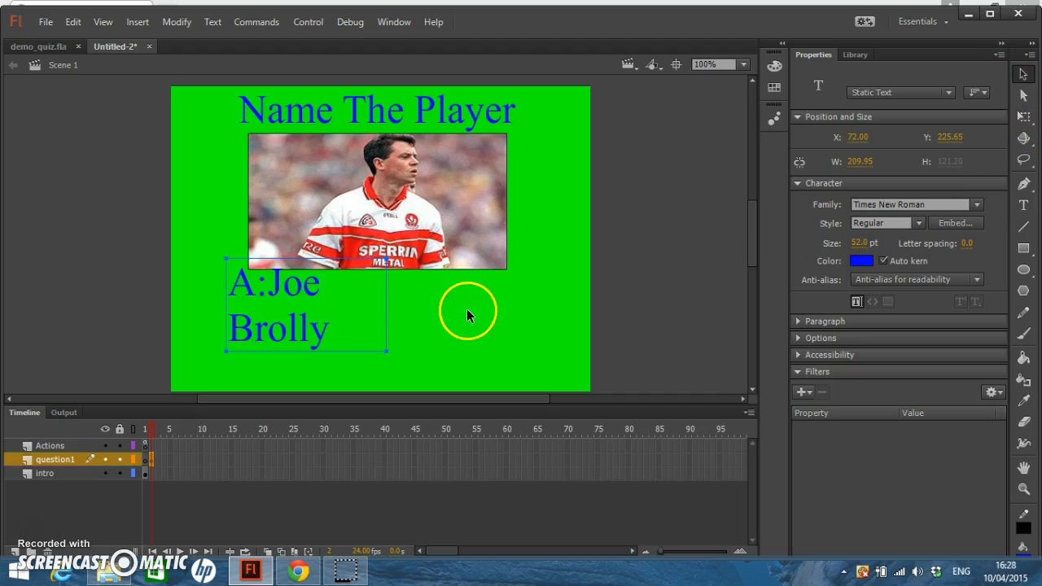
Step: Narrow the "A:Joe Brolly" text box to about 150 px and set its font size to 27 pt
drag(388, 350, 343, 345)
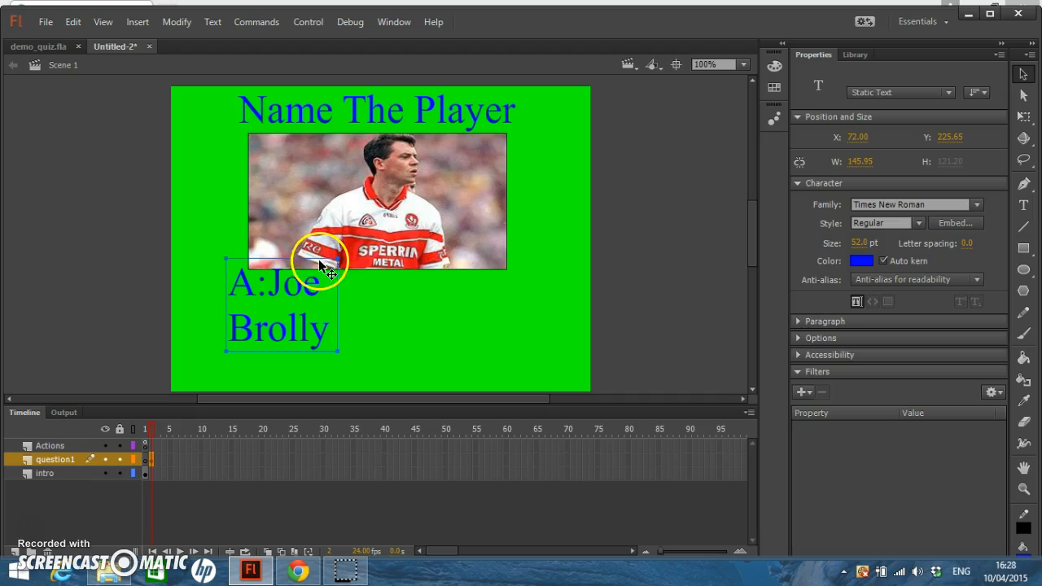
drag(334, 262, 341, 262)
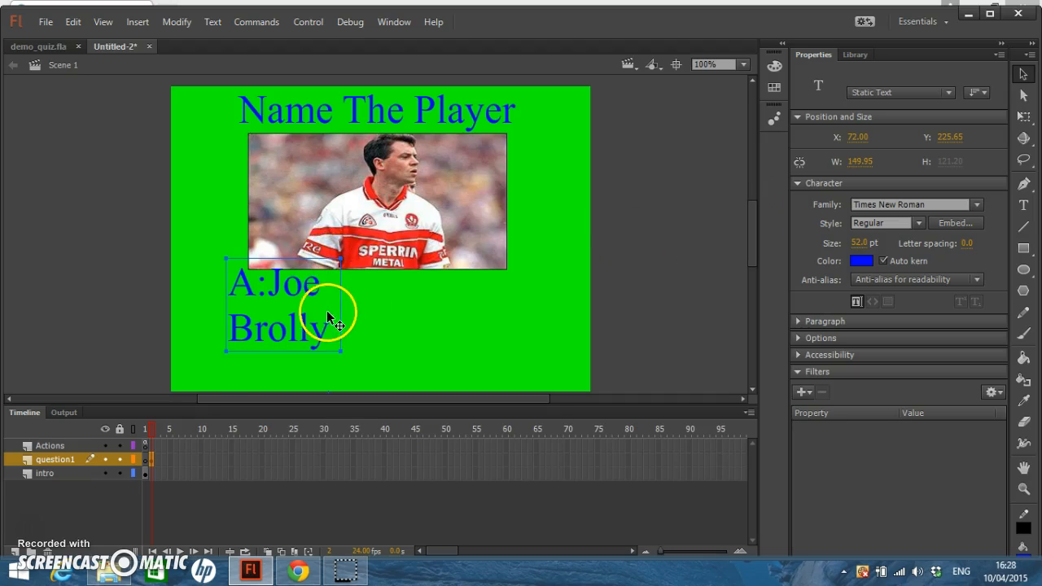
mouse_move(866, 241)
mouse_down()
mouse_move(842, 241)
mouse_move(877, 242)
mouse_move(849, 240)
mouse_up()
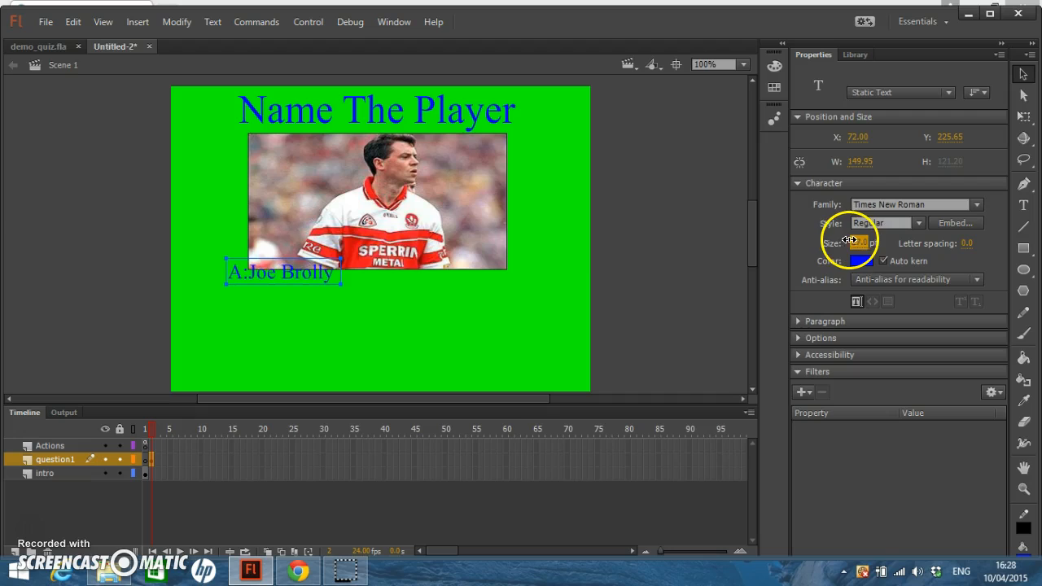
Step: Move the "A:Joe Brolly" text directly beneath the photo, to about X 172, Y 241
click(411, 289)
drag(320, 275, 396, 288)
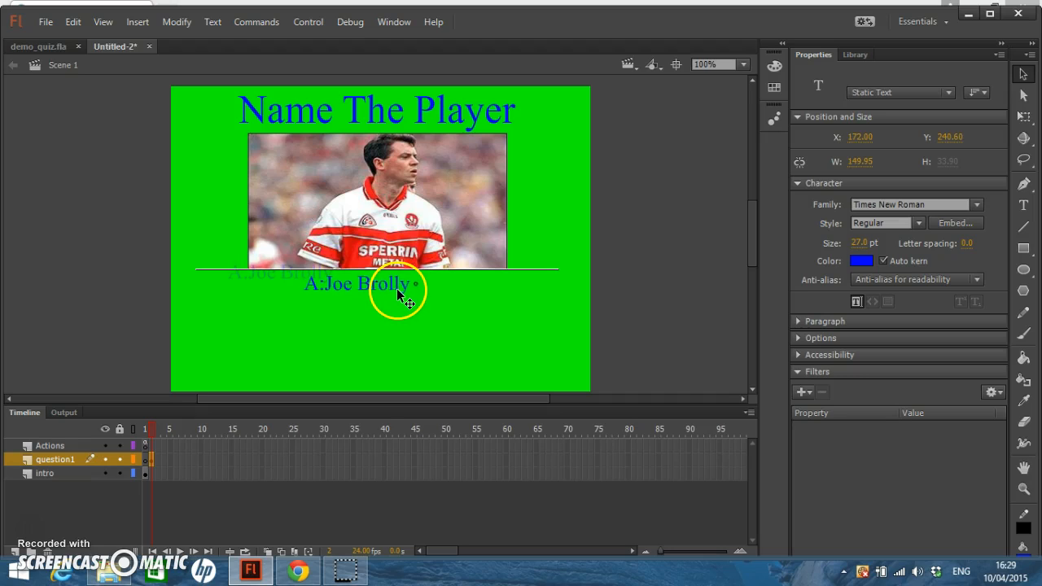
click(458, 285)
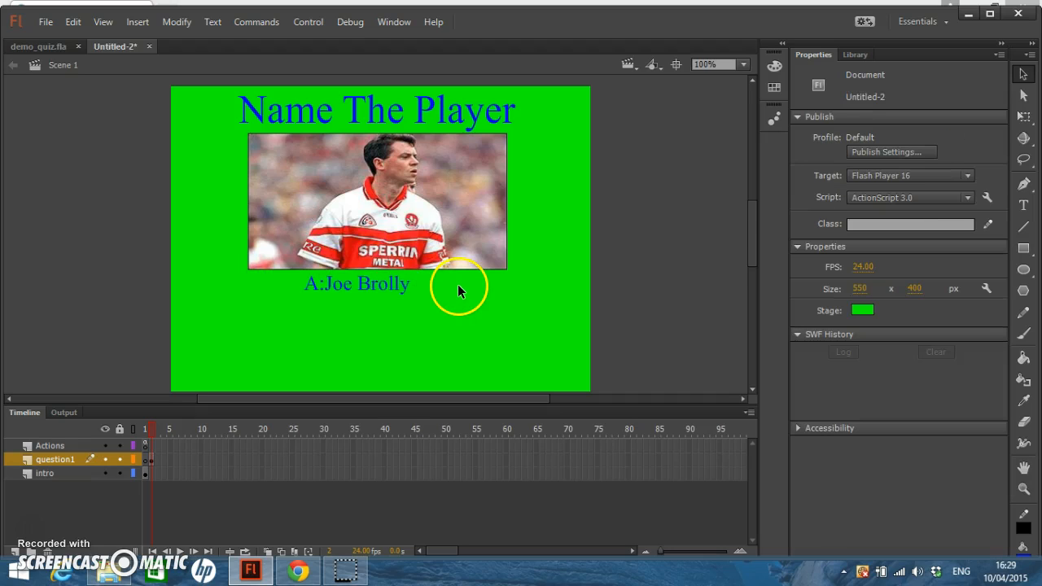
Step: Add a second static text box about 159 px wide below answer A, reading "B:Henry Downey"
click(1023, 205)
drag(303, 307, 422, 335)
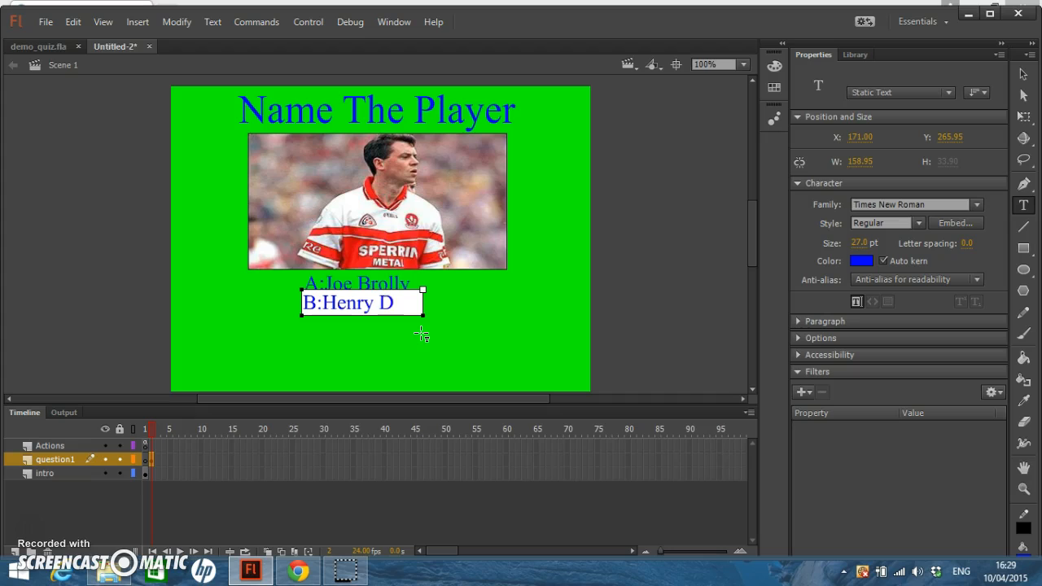
text(ney)
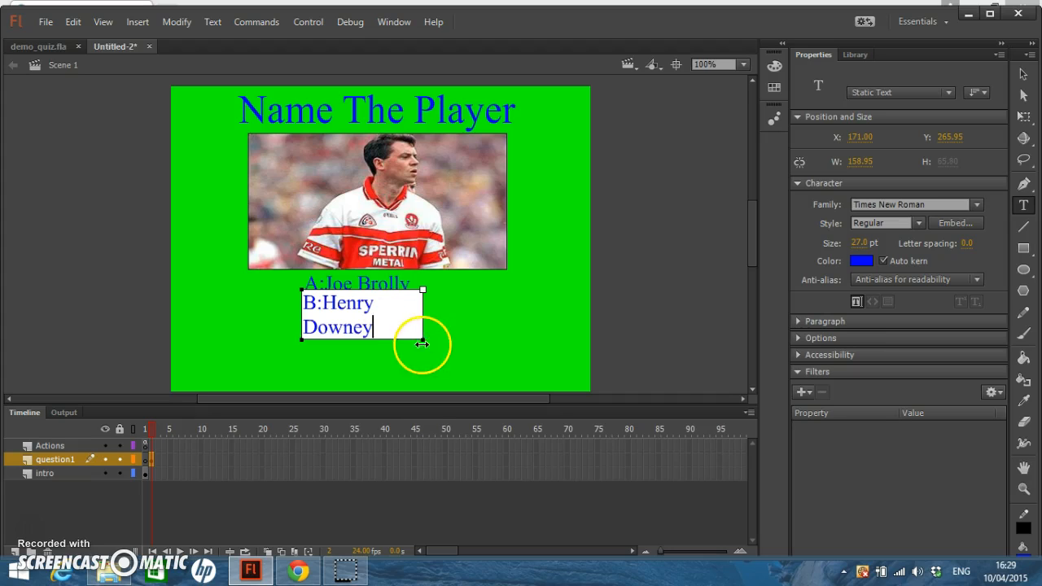
click(1024, 74)
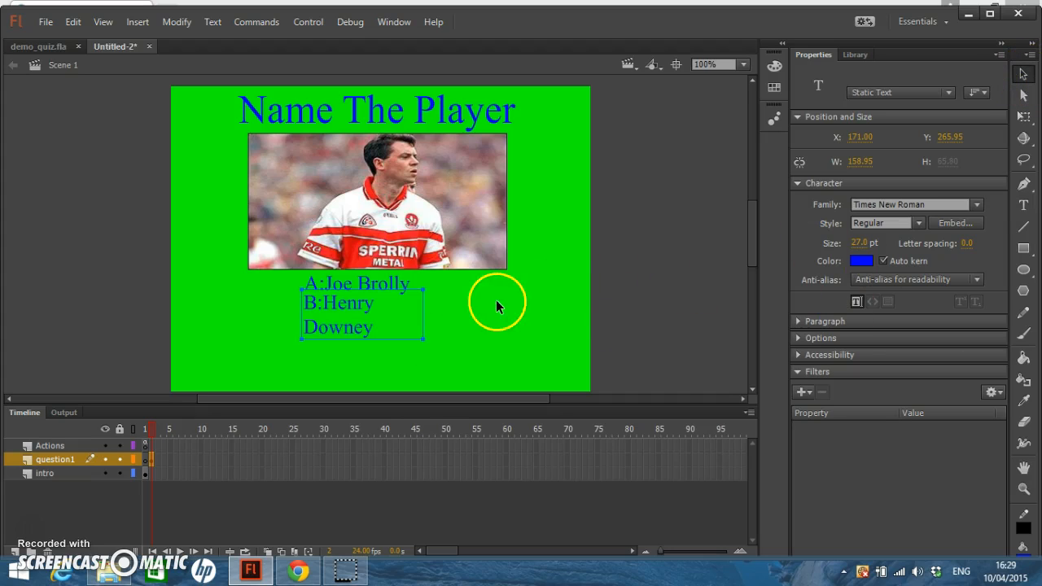
drag(421, 338, 472, 351)
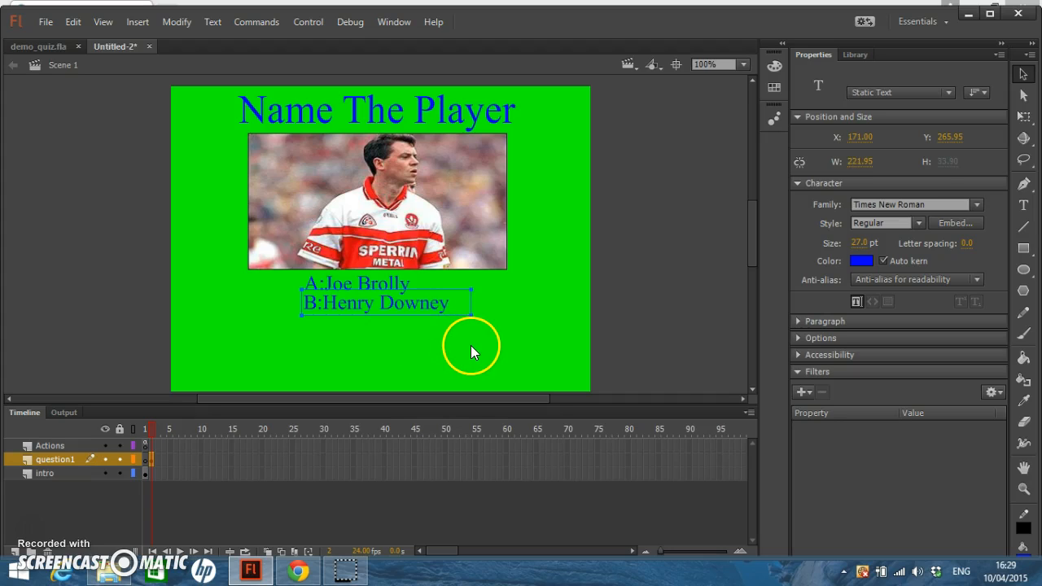
click(524, 314)
drag(434, 302, 437, 313)
click(506, 325)
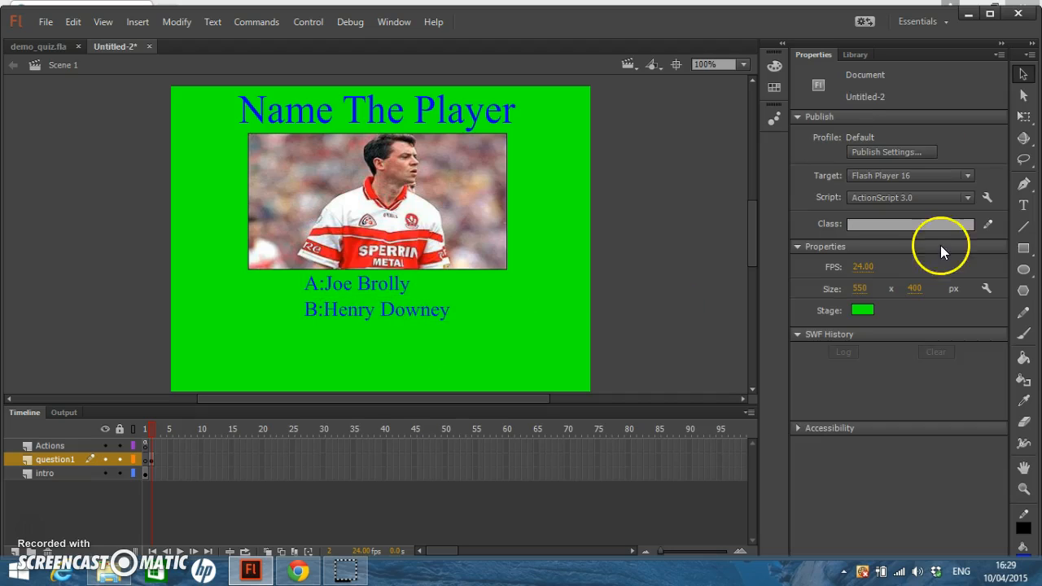
Step: Add a static text box about 208 px wide below answer B, at about X 171, Y 303, reading "C:Anthony Tohill"
click(1024, 206)
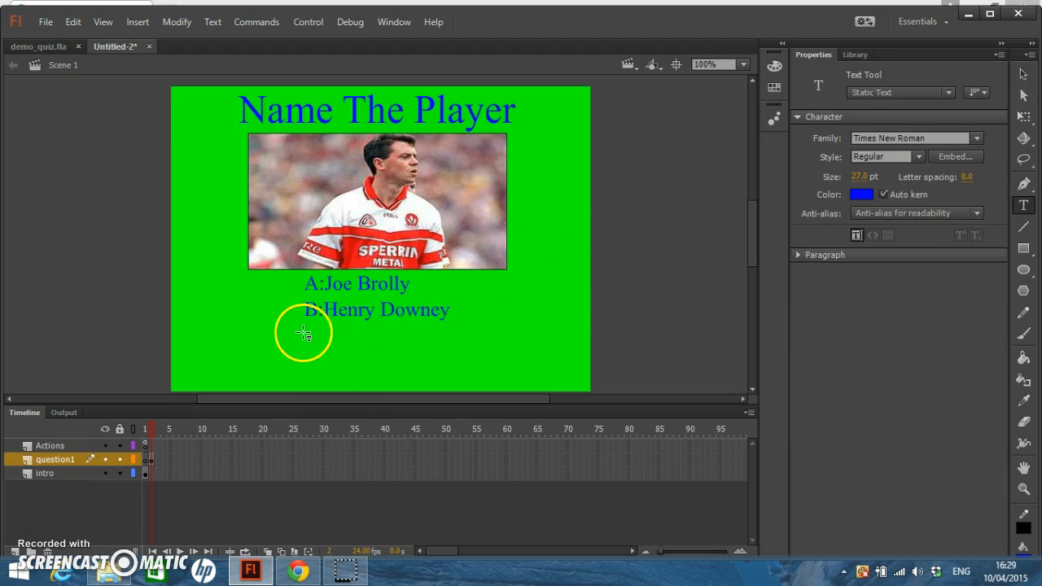
drag(303, 320, 460, 366)
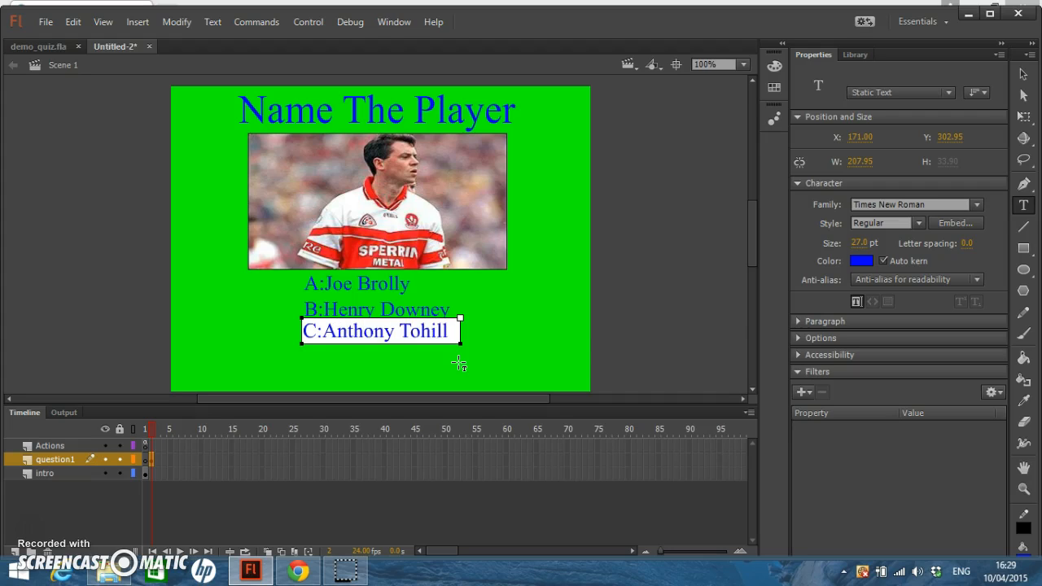
click(1024, 74)
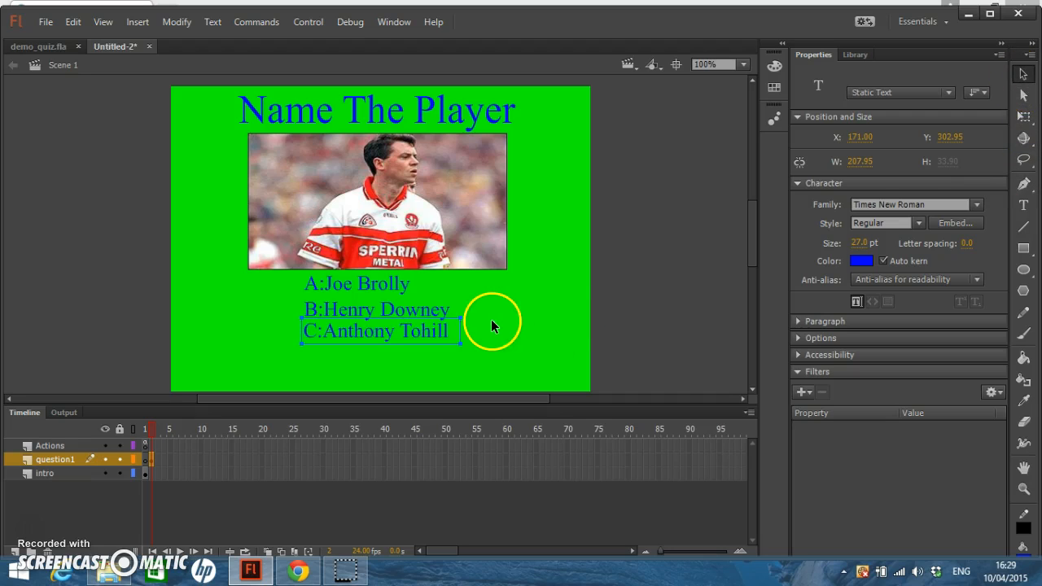
click(513, 329)
Step: Add a static text box about 242 px wide below answer C, at about X 170, Y 328, reading "D:Tony Scullion"
click(1023, 204)
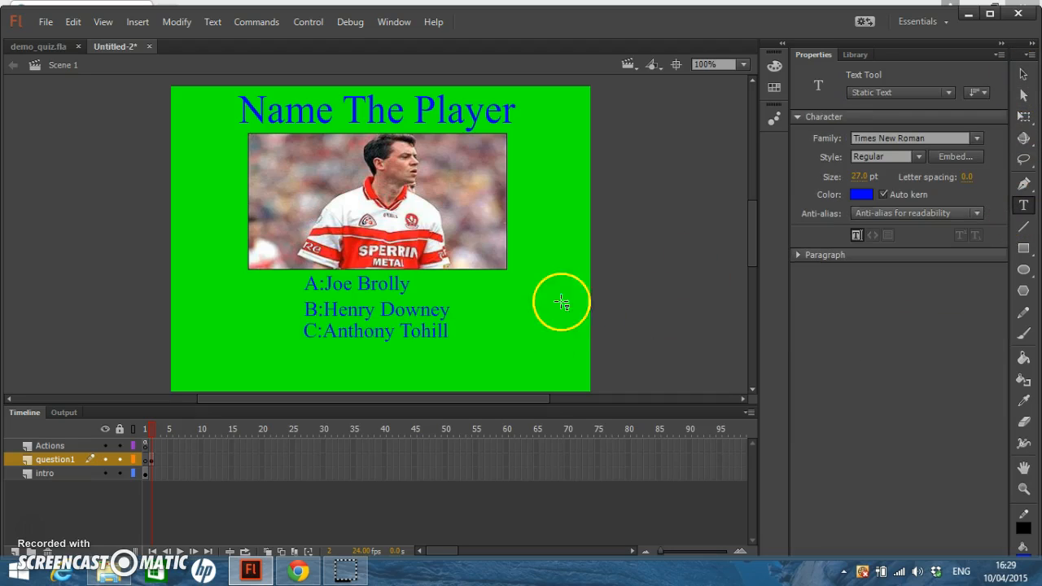
drag(303, 358, 484, 376)
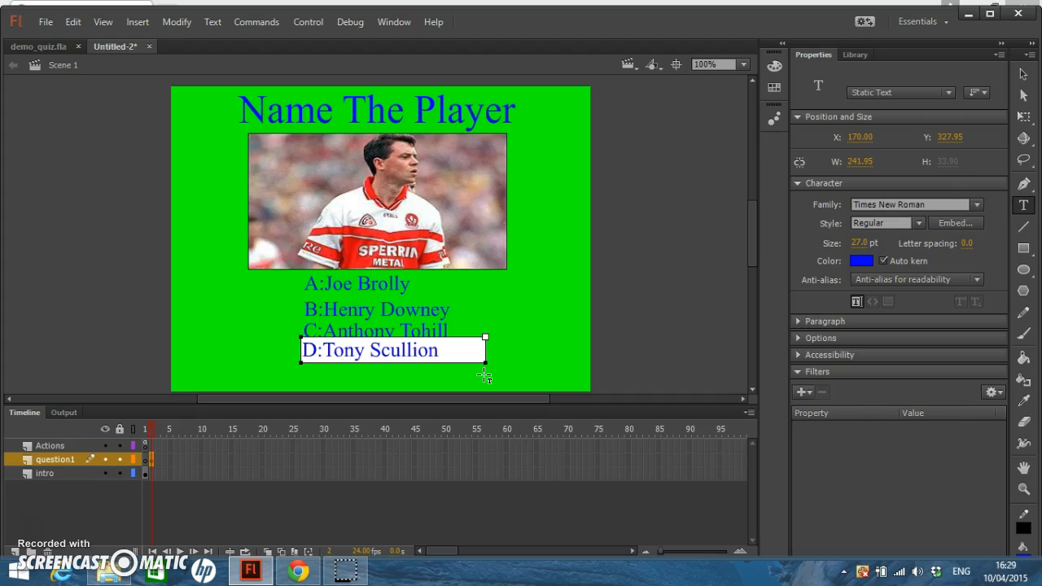
click(1024, 75)
click(560, 269)
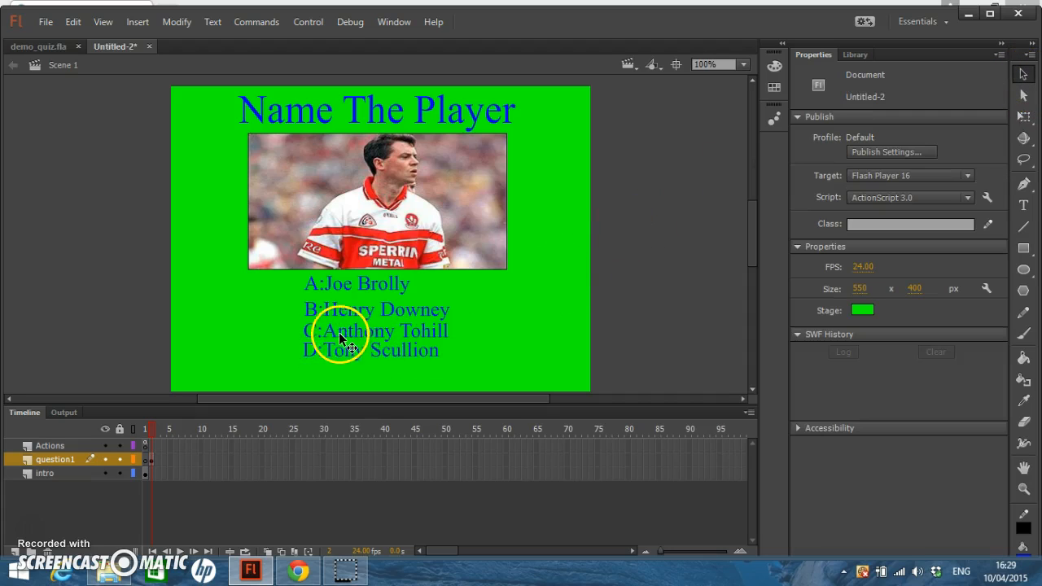
Step: Move answer C down to about Y 308 and answer D slightly below it so all four answers are evenly spaced
mouse_move(338, 346)
mouse_down()
mouse_move(341, 362)
mouse_move(344, 334)
mouse_up()
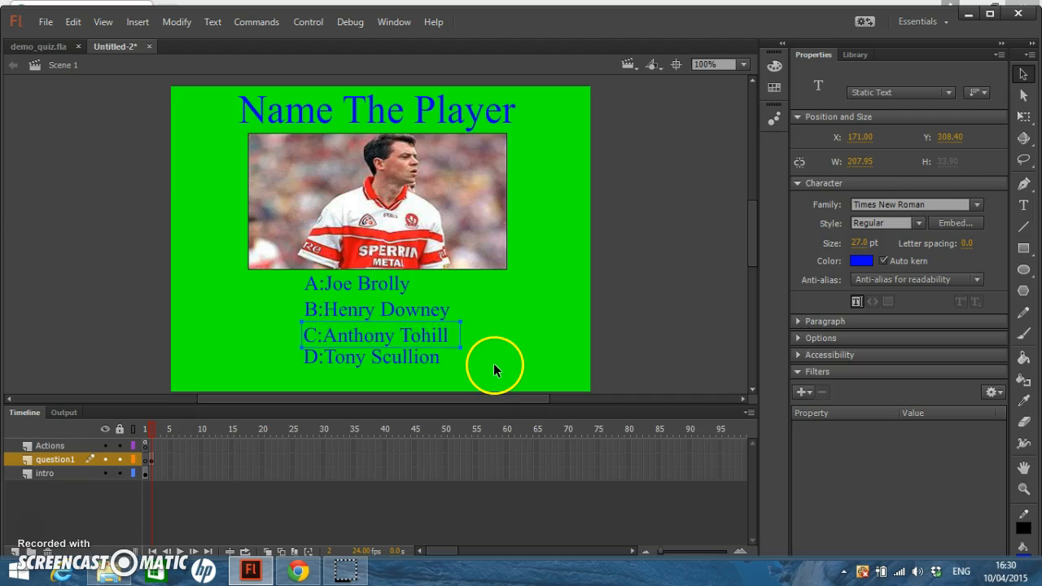
click(488, 365)
drag(412, 365, 412, 369)
click(522, 342)
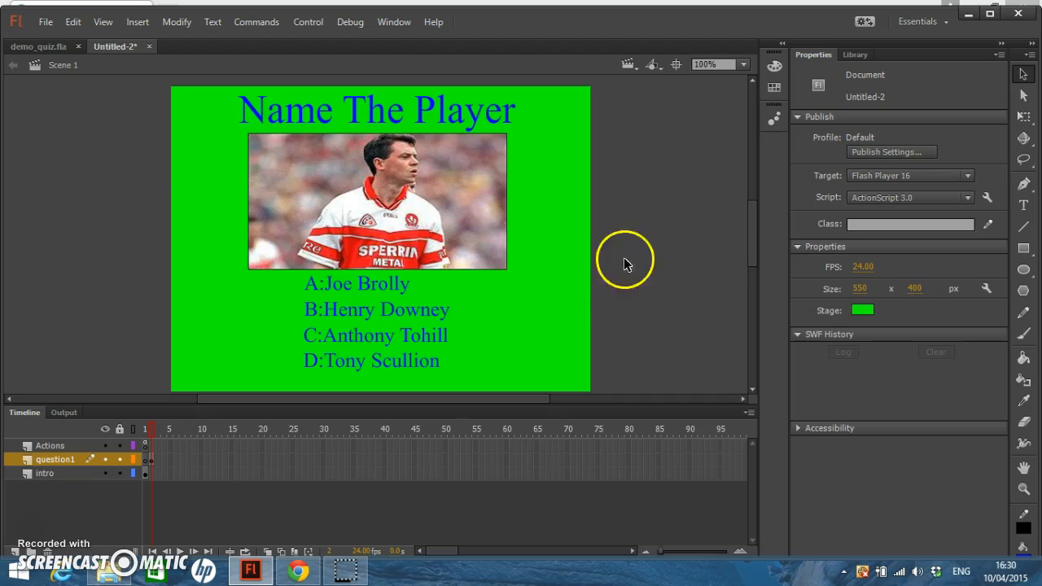
Step: Convert the "A:Joe Brolly" text to a Button symbol named btnBrolly, copying the name before confirming
click(375, 287)
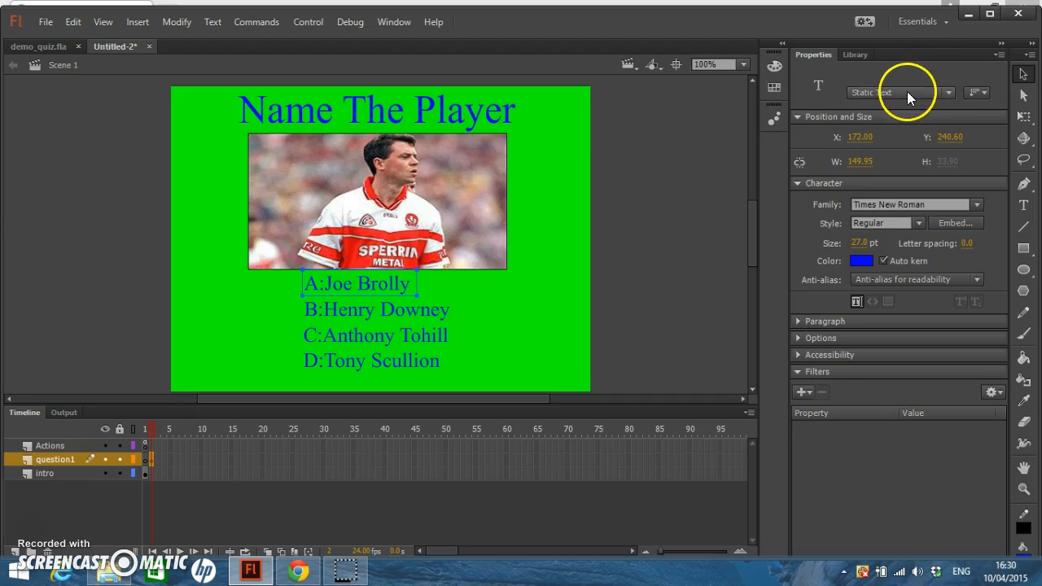
right_click(385, 282)
click(465, 528)
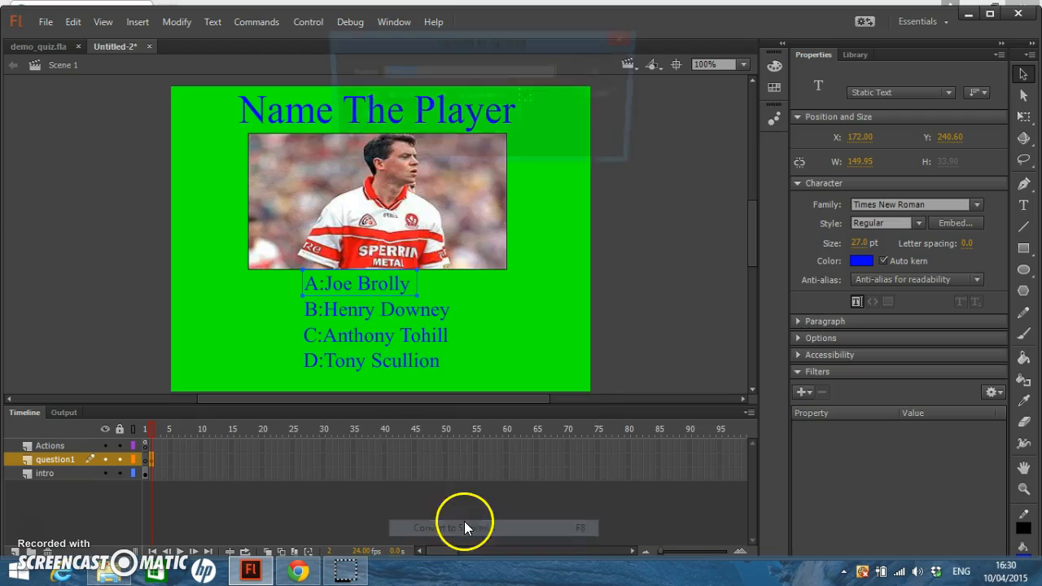
text(btnBroll)
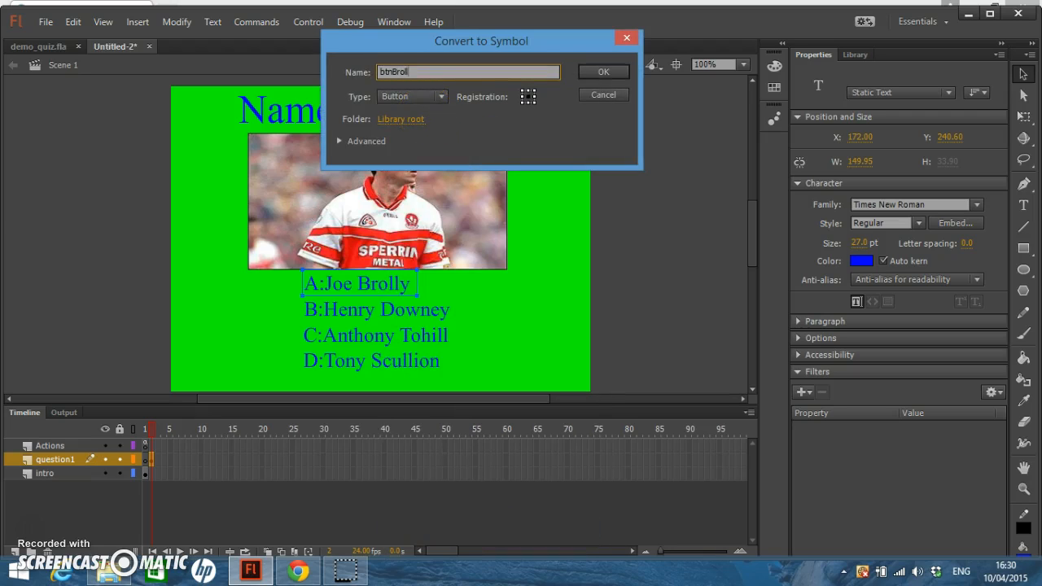
drag(418, 71, 373, 79)
right_click(394, 73)
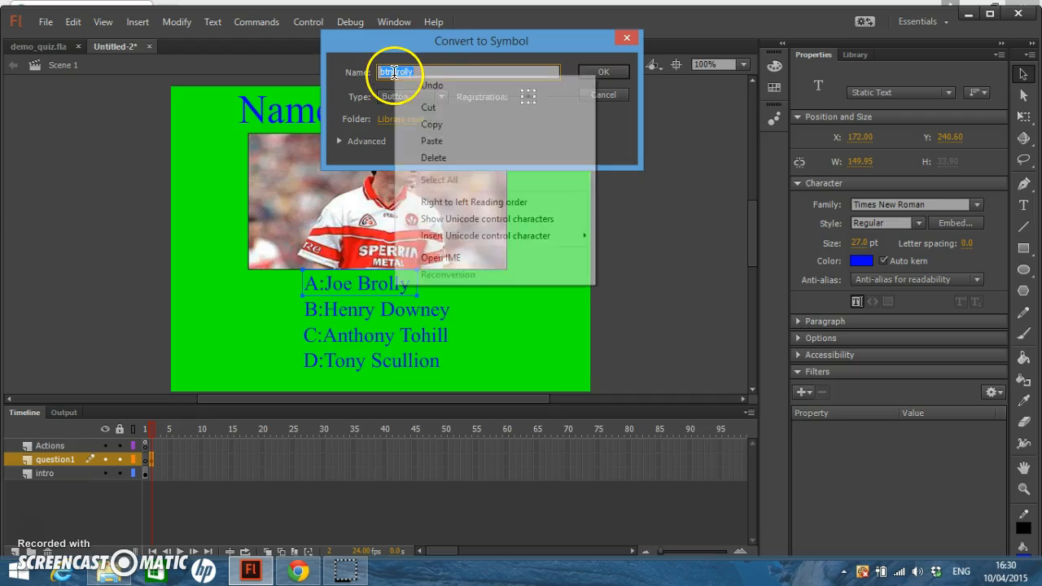
click(440, 122)
click(596, 77)
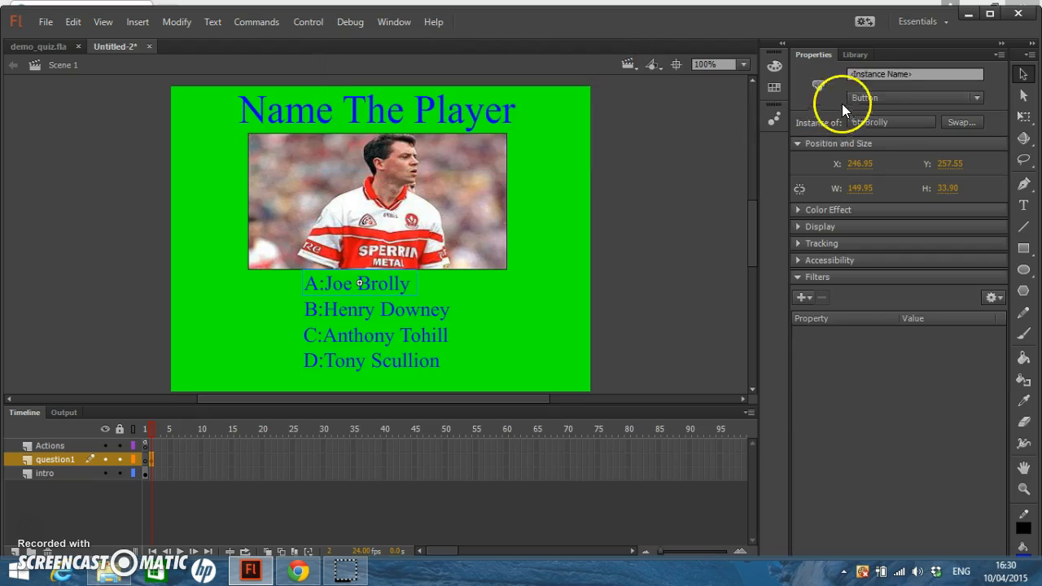
Step: Give the answer A button the instance name btnBrolly using the copied name
right_click(880, 78)
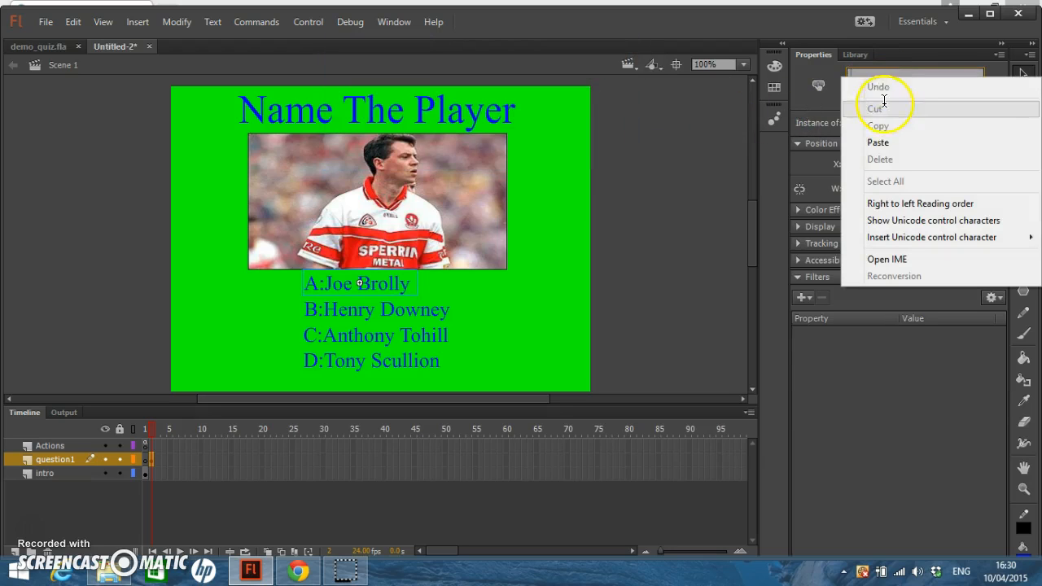
click(883, 143)
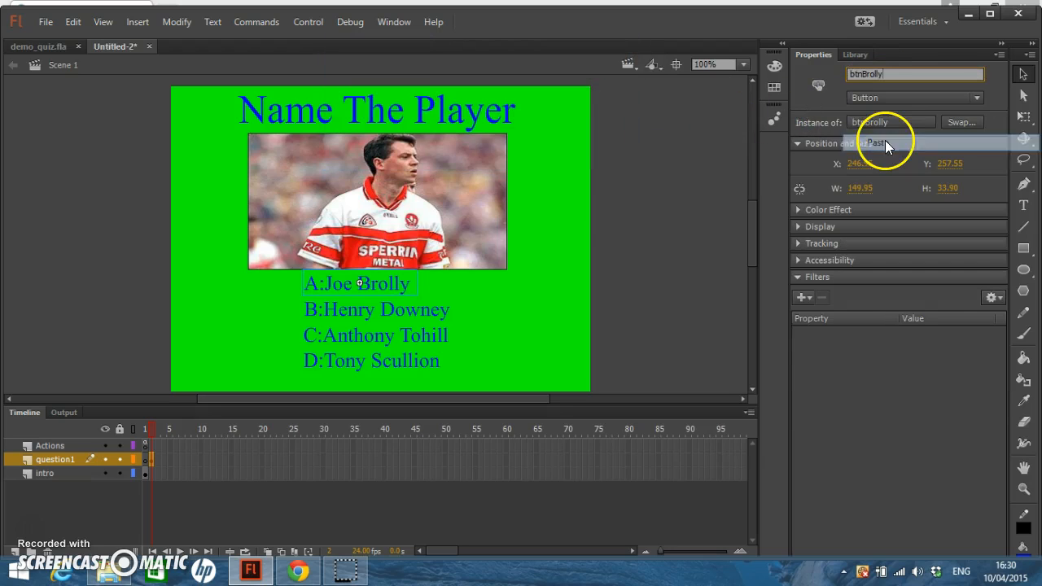
click(496, 319)
click(435, 309)
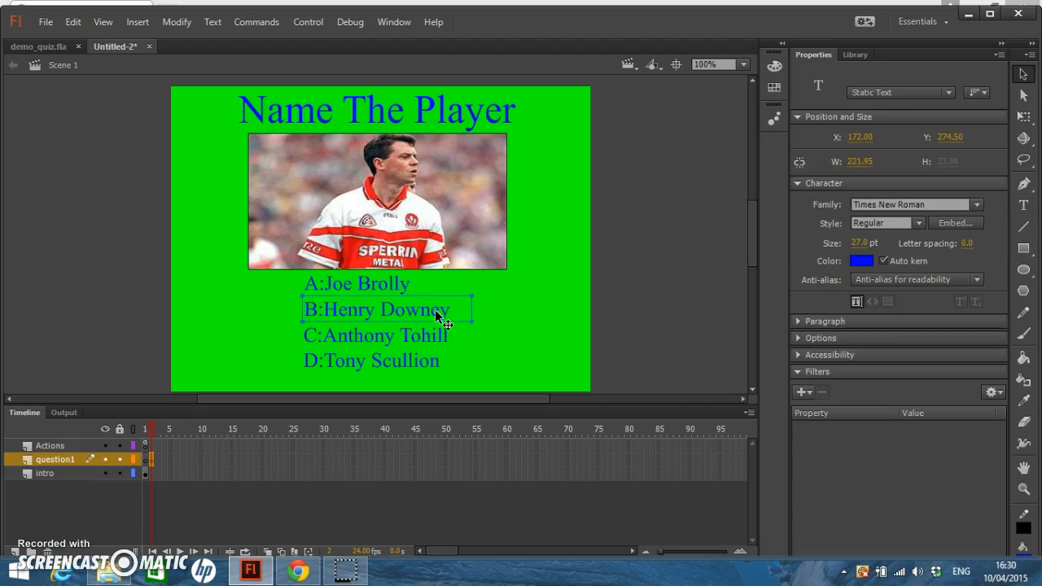
right_click(435, 310)
click(525, 528)
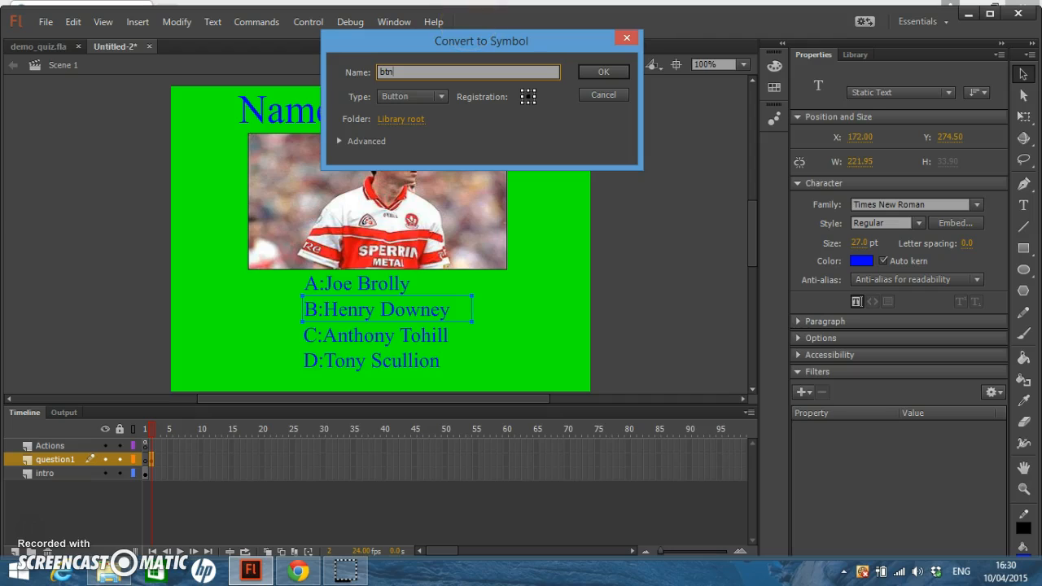
drag(420, 70, 387, 74)
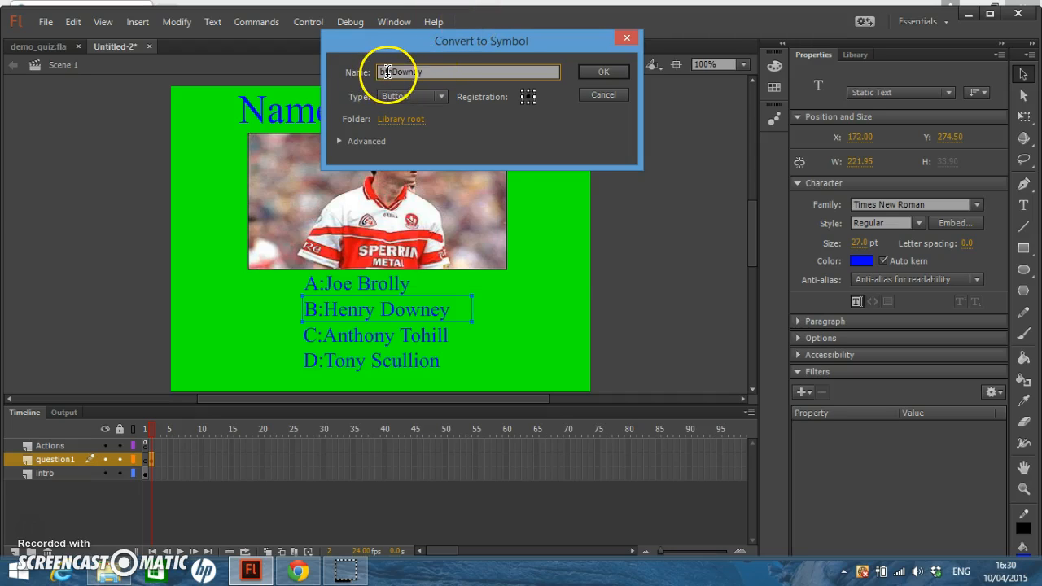
right_click(387, 73)
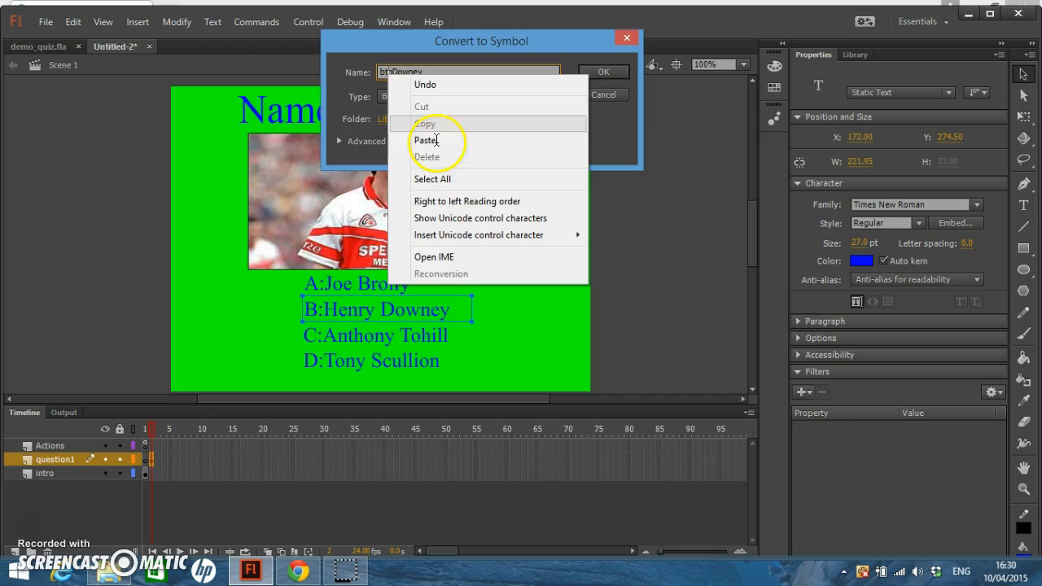
click(431, 83)
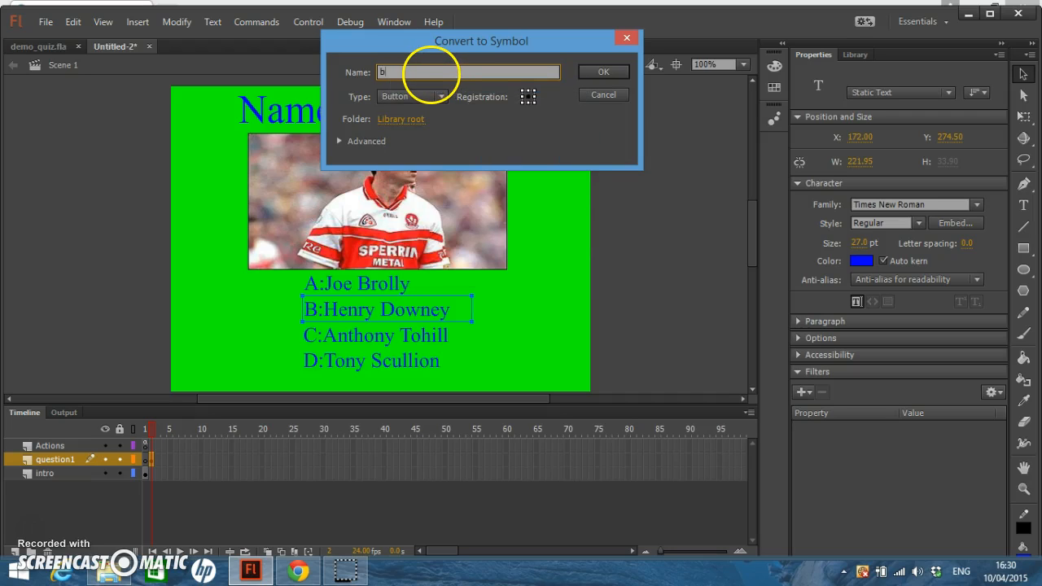
text(btnDowney)
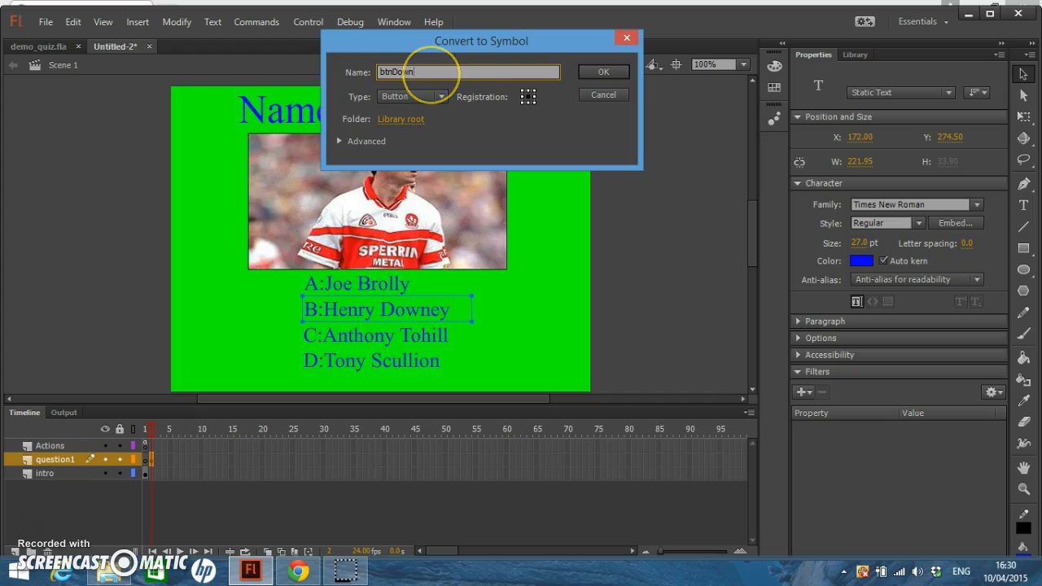
drag(426, 72, 371, 89)
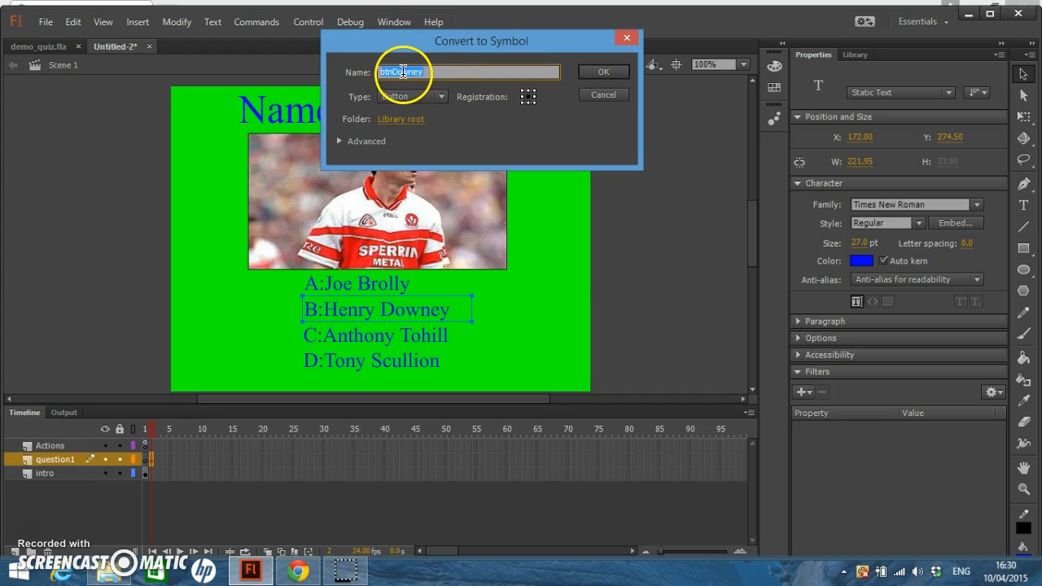
right_click(402, 73)
click(454, 124)
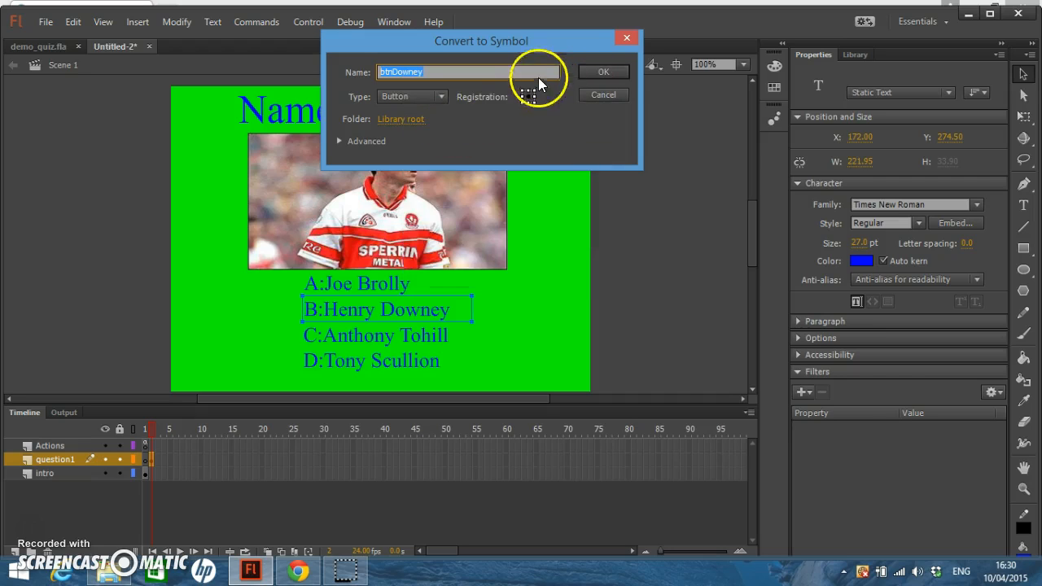
click(611, 71)
Step: Give the answer B button the instance name btnDowney using the copied name
click(895, 77)
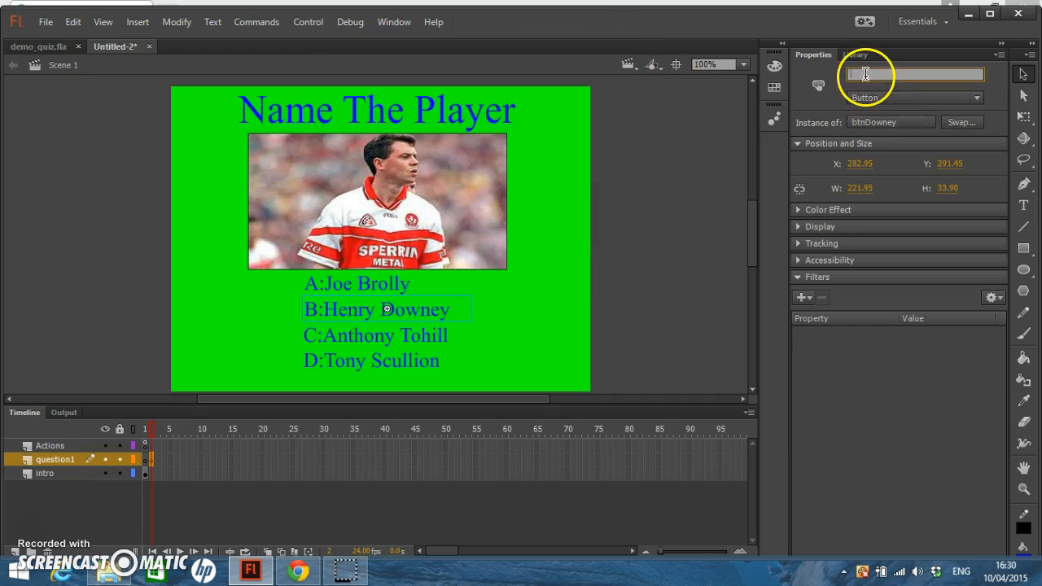
right_click(895, 76)
click(895, 142)
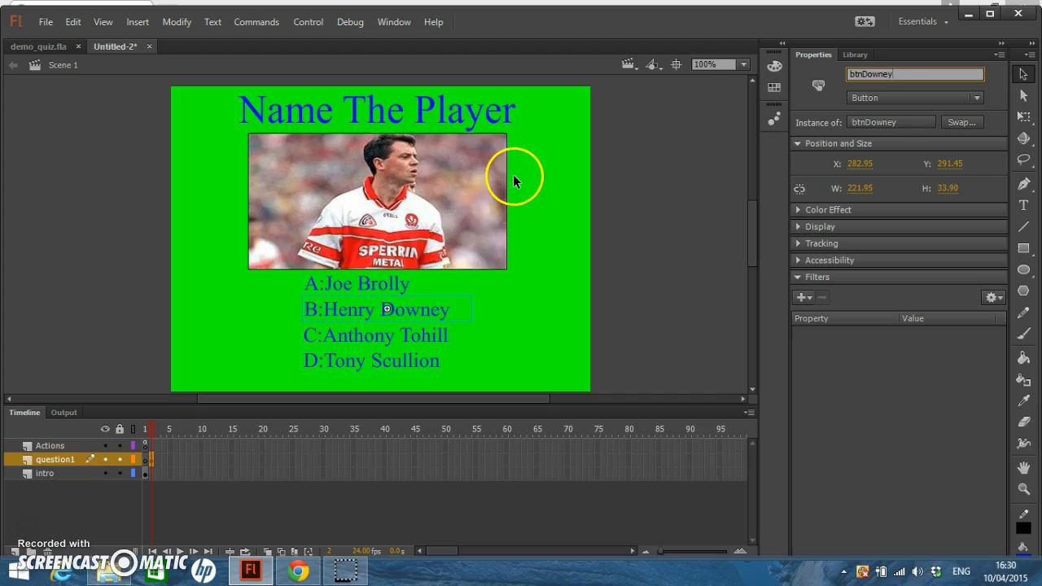
Step: Convert the "C:Anthony Tohill" text to a Button symbol named btnTohill, copying the name before confirming
click(396, 334)
right_click(396, 331)
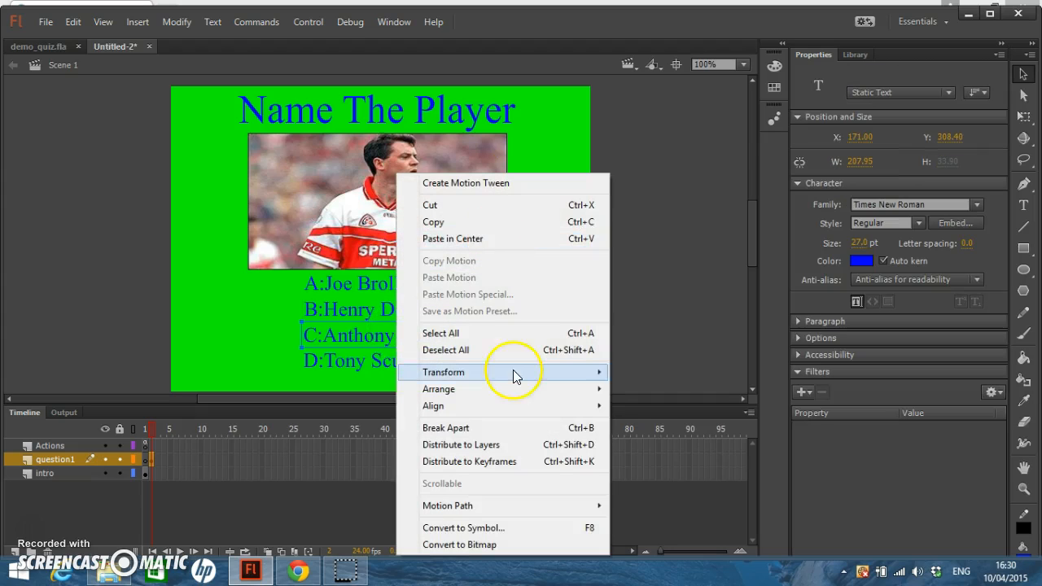
click(495, 531)
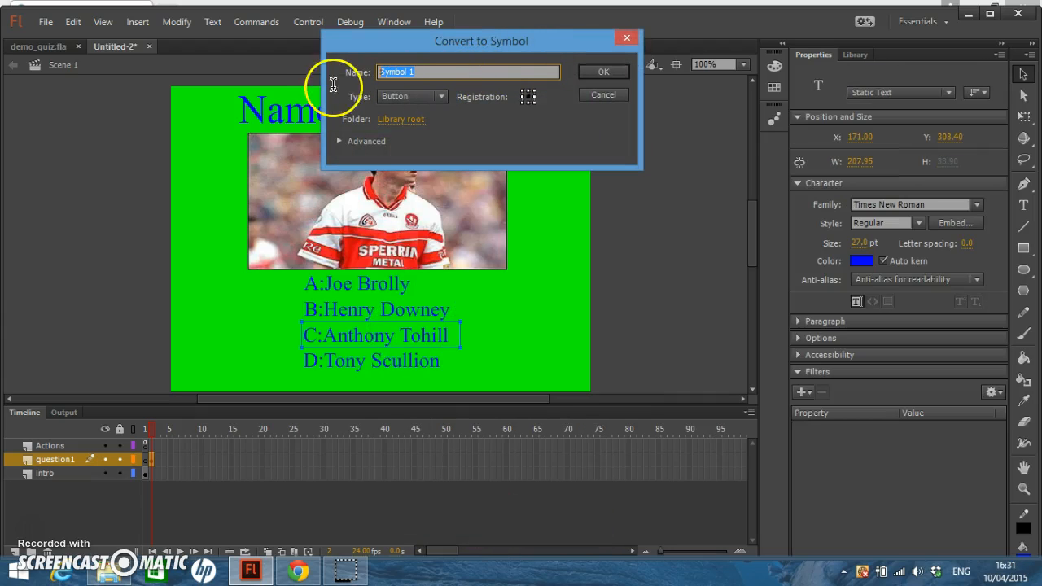
text(btnToh)
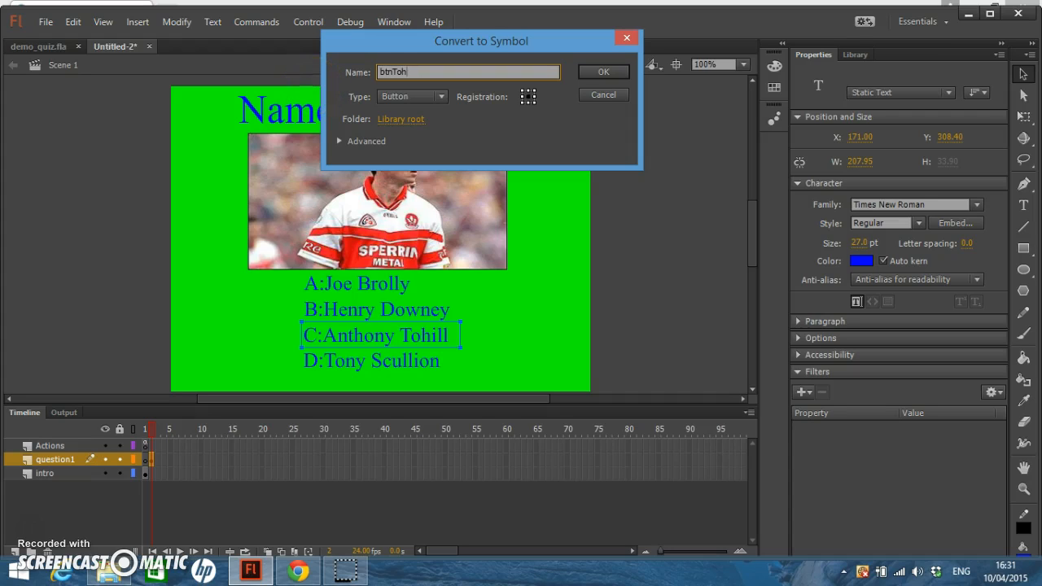
text(ill)
double_click(400, 71)
right_click(403, 72)
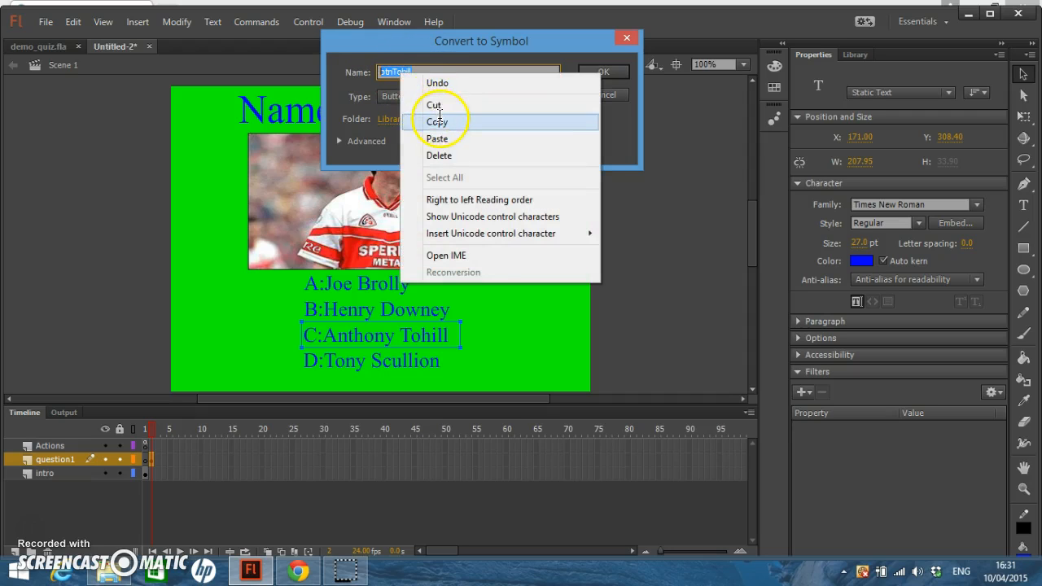
click(452, 103)
click(599, 72)
Step: Give the answer C button the instance name btnTohill using the copied name
click(868, 74)
right_click(869, 76)
click(897, 144)
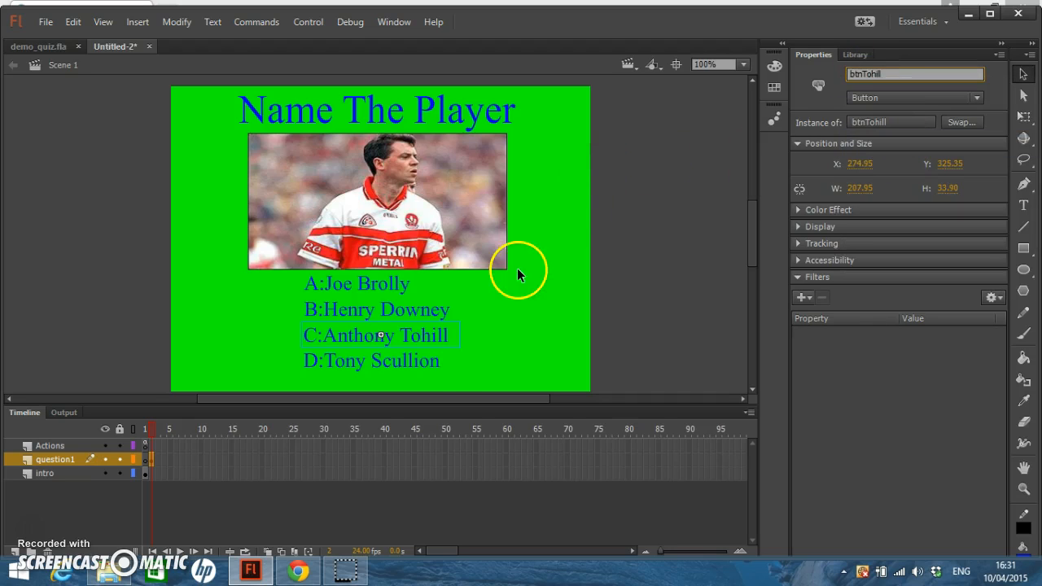
Step: Convert the "D:Tony Scullion" text to a Button symbol named with the btn prefix and the player's surname, copying the name before confirming
click(434, 364)
right_click(432, 363)
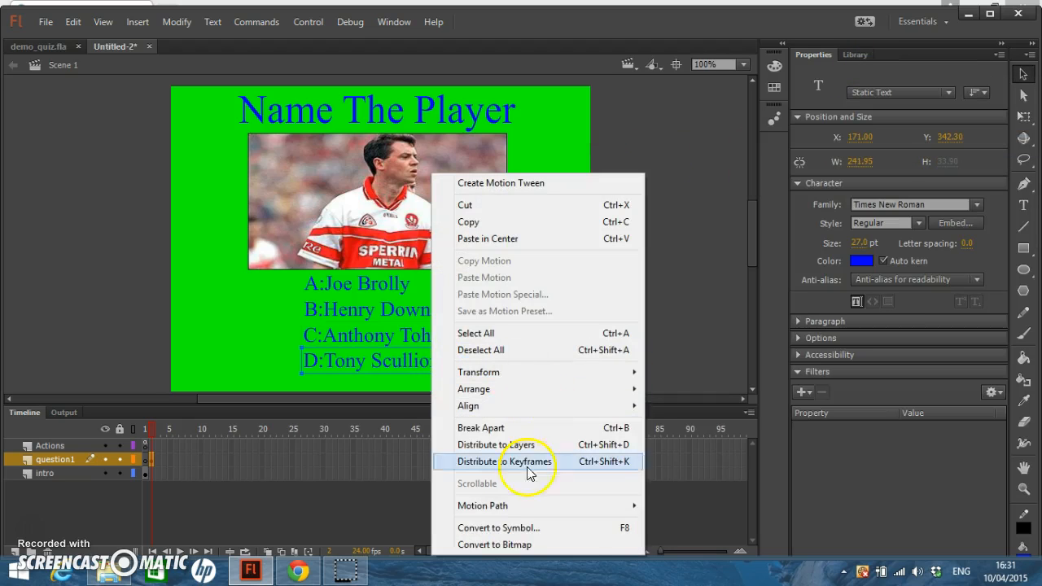
click(514, 528)
text(btnSc)
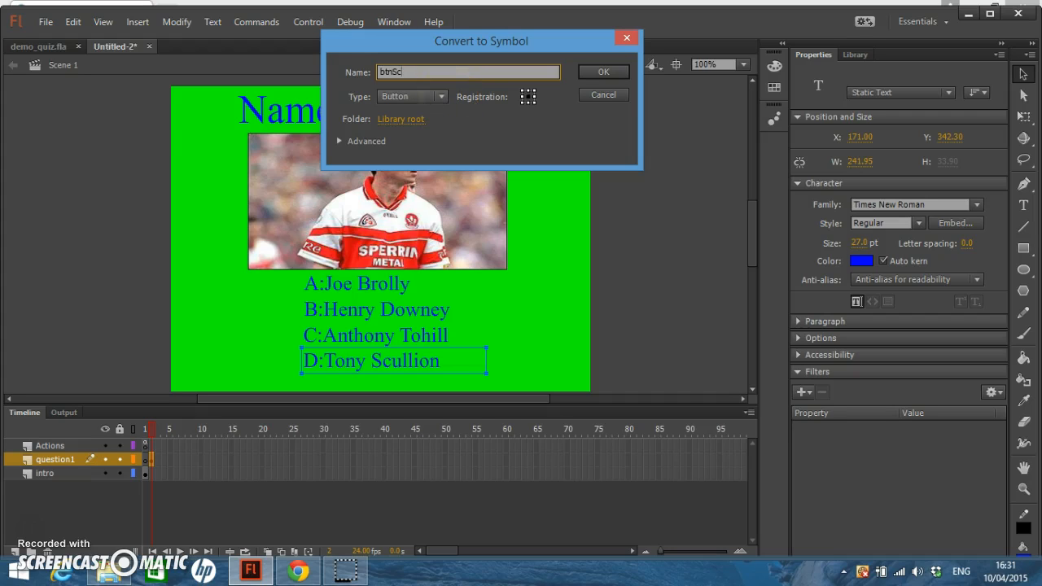
drag(433, 71, 350, 71)
right_click(395, 72)
click(443, 121)
click(603, 72)
Step: Give the answer D button its copied symbol name as instance name and deselect it
click(873, 75)
right_click(871, 77)
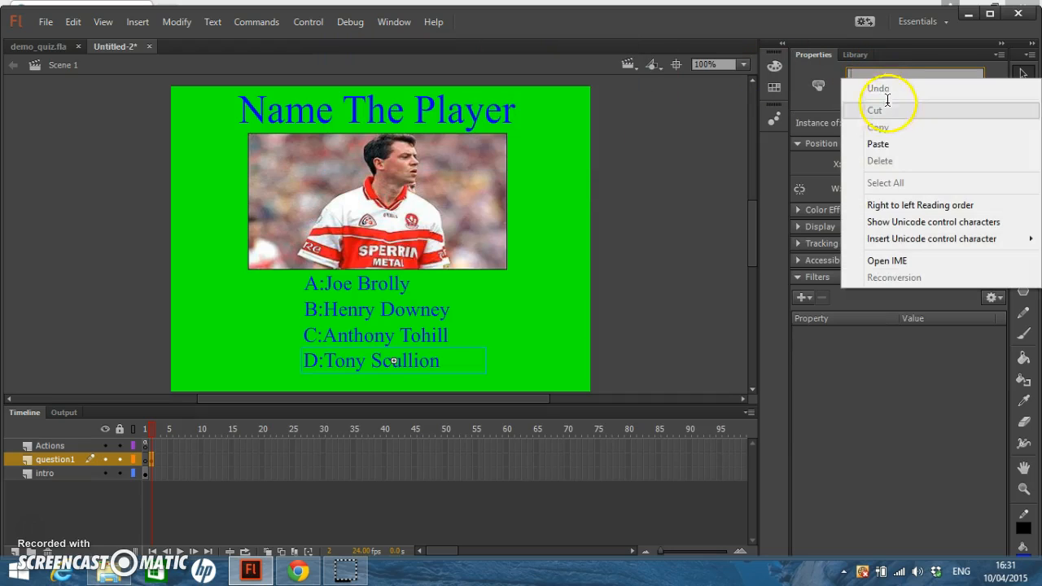
click(886, 142)
click(536, 289)
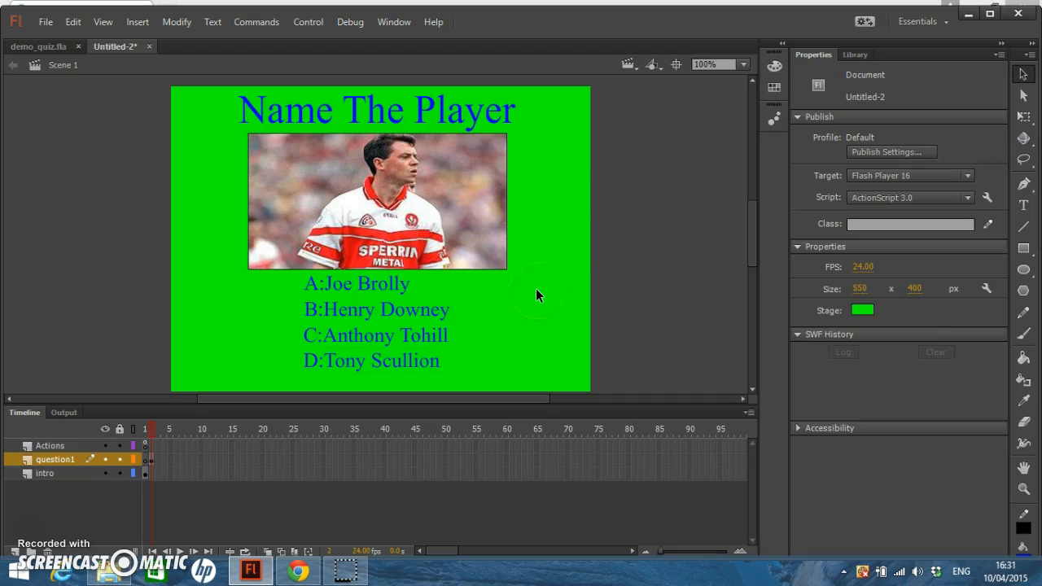
Step: Add the ActionScript "Click to Go to Frame and Stop" timeline navigation snippet to the answer A button btnBrolly
click(363, 290)
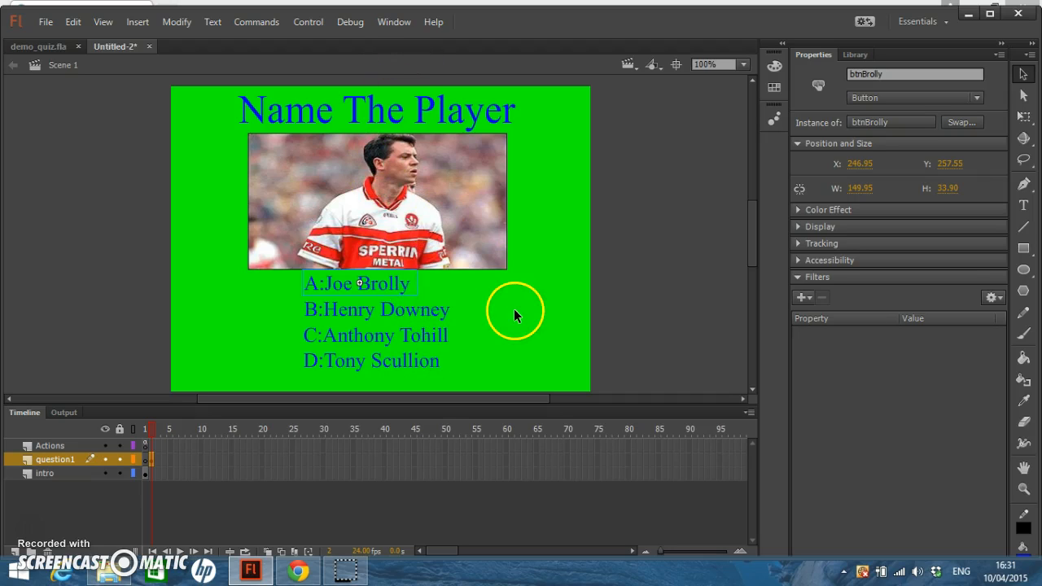
click(425, 283)
click(386, 283)
click(400, 30)
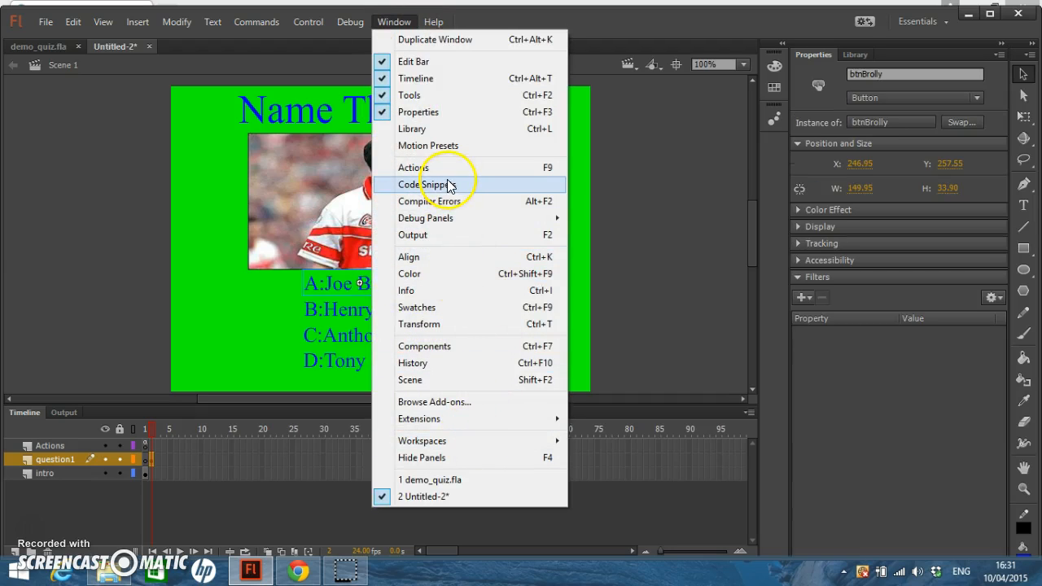
click(447, 187)
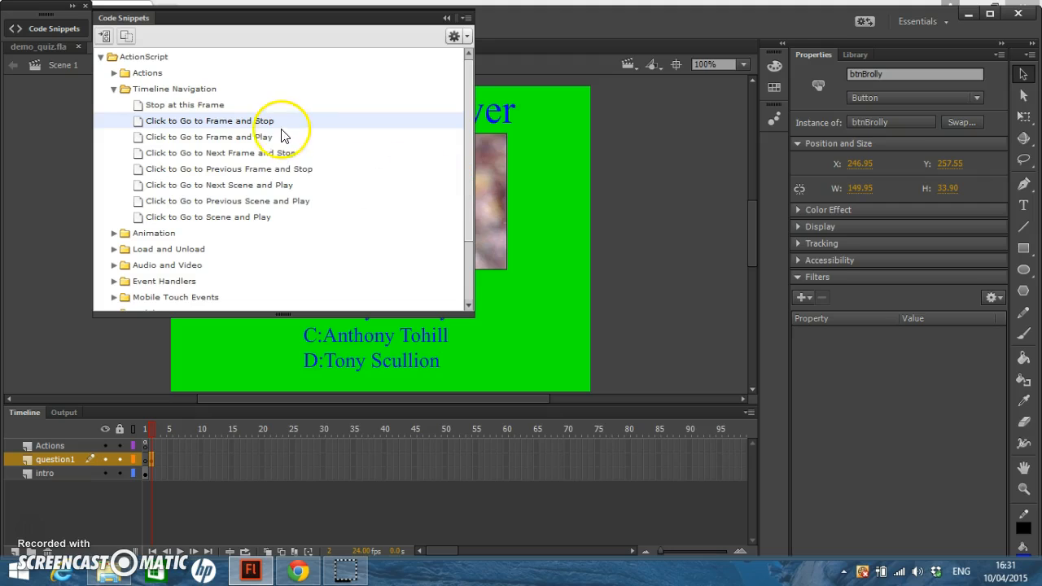
double_click(148, 58)
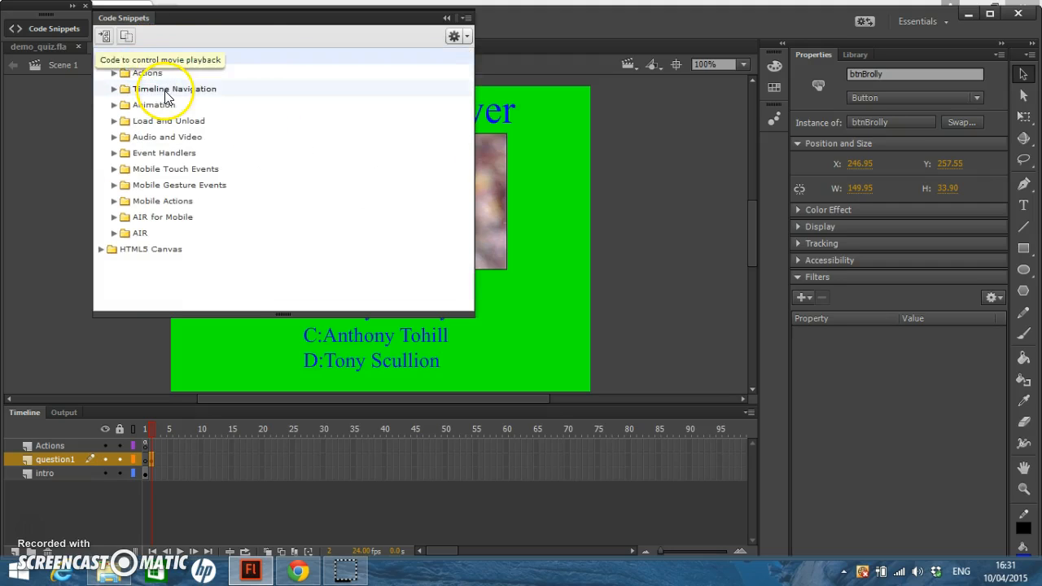
double_click(165, 89)
double_click(210, 121)
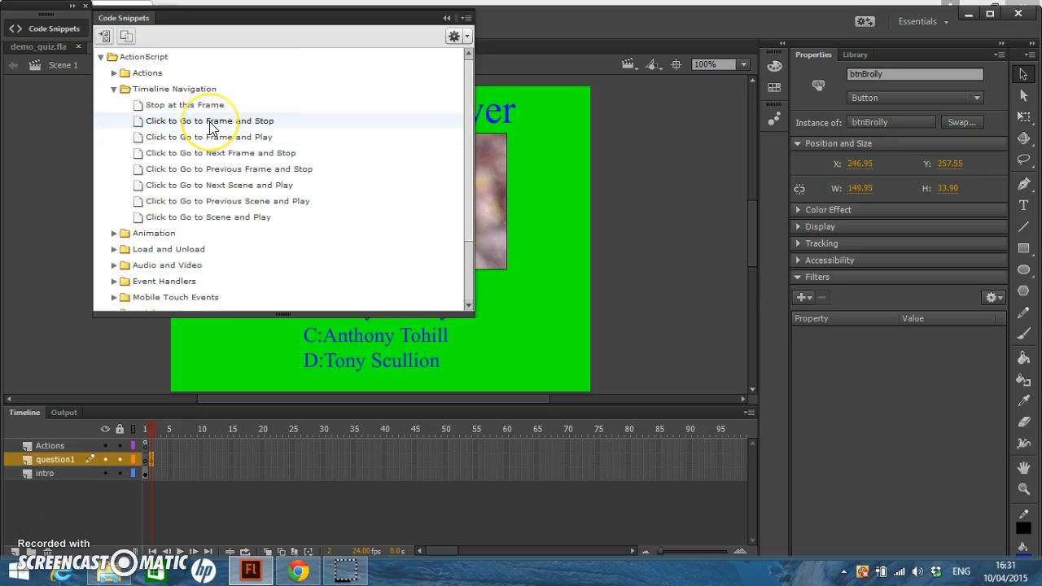
Step: Set btnBrolly's handler to gotoAndStop(3) and replace the snippet's instruction comment with stop(); above the listener
click(442, 237)
click(359, 137)
drag(360, 136, 325, 68)
key(BackSpace)
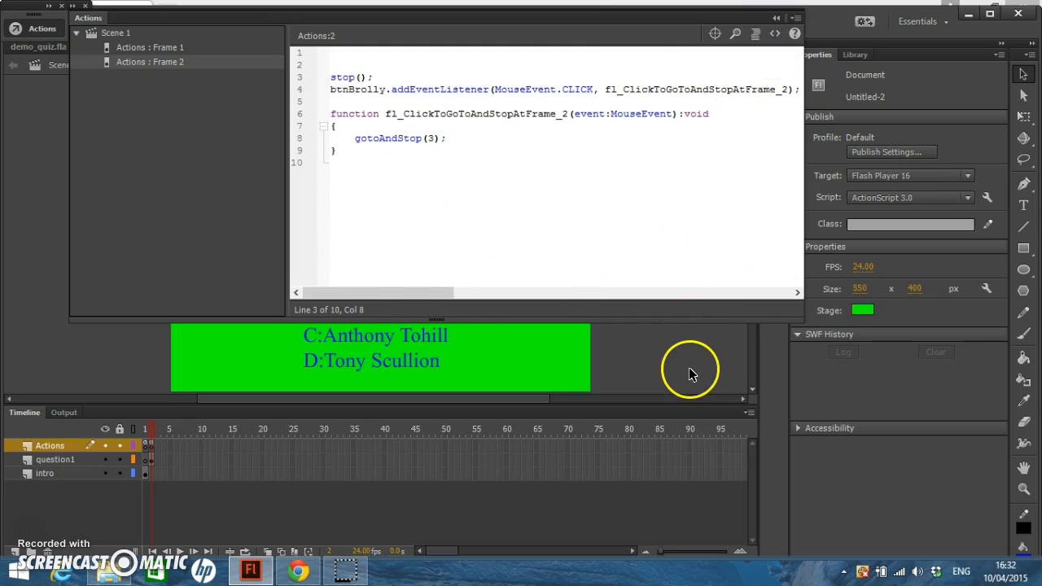
key(F9)
Step: Add the "Click to Go to Frame and Stop" snippet to the answer B button btnDowney
click(428, 309)
click(390, 26)
click(449, 184)
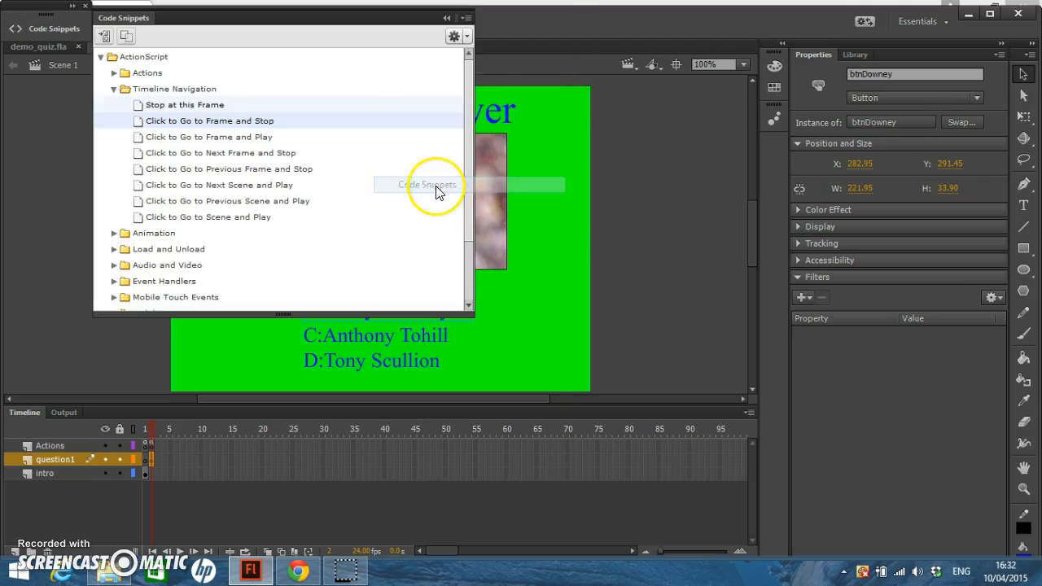
double_click(261, 121)
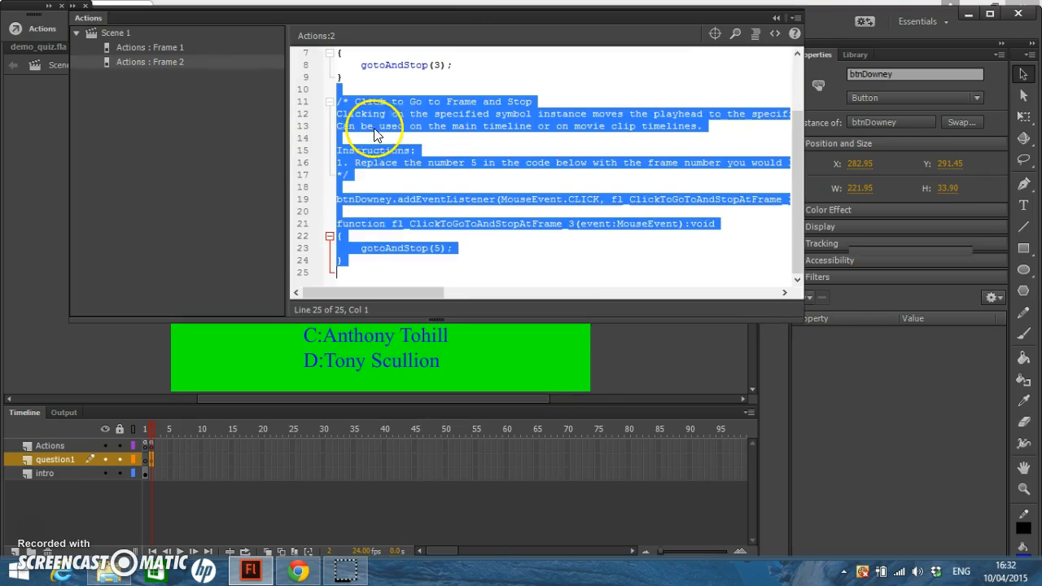
Step: Set btnDowney's handler to gotoAndStop(4) and delete the snippet's instruction comment
click(521, 256)
drag(338, 186, 327, 102)
key(Delete)
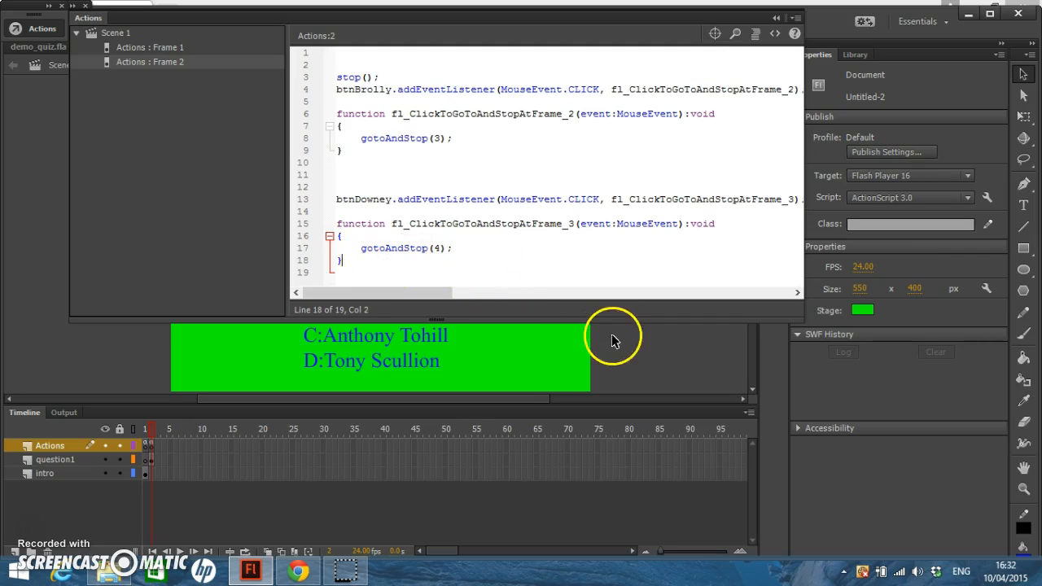
click(542, 363)
double_click(435, 337)
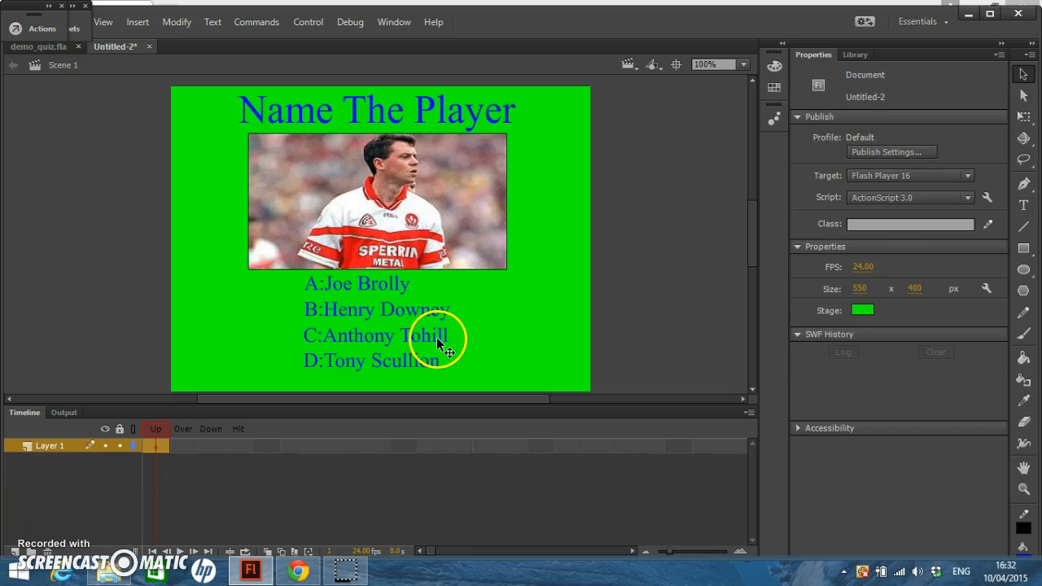
click(538, 310)
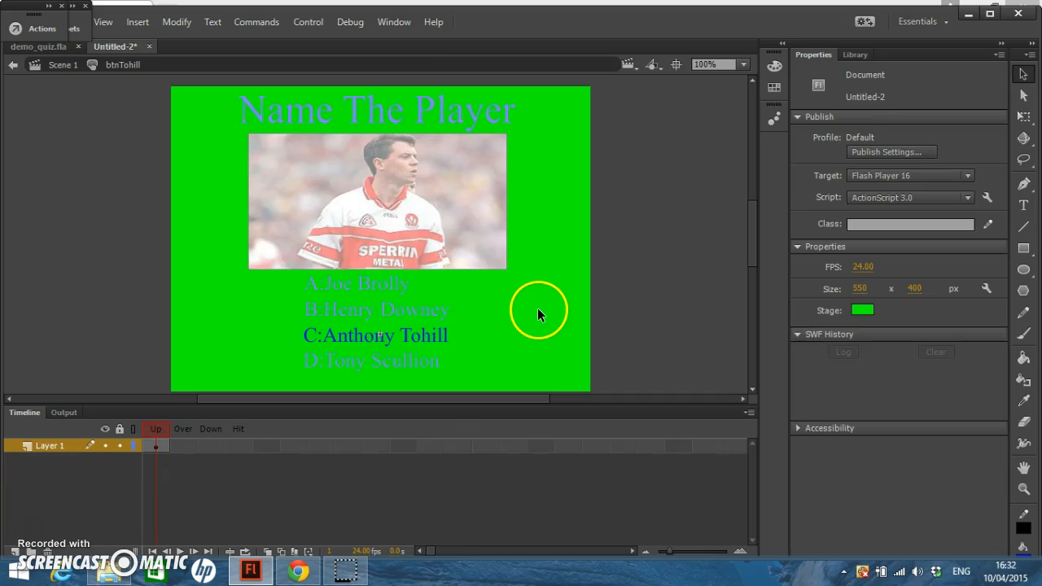
double_click(633, 302)
Step: Add the "Click to Go to Frame and Stop" snippet to the answer C button btnTohill
click(444, 337)
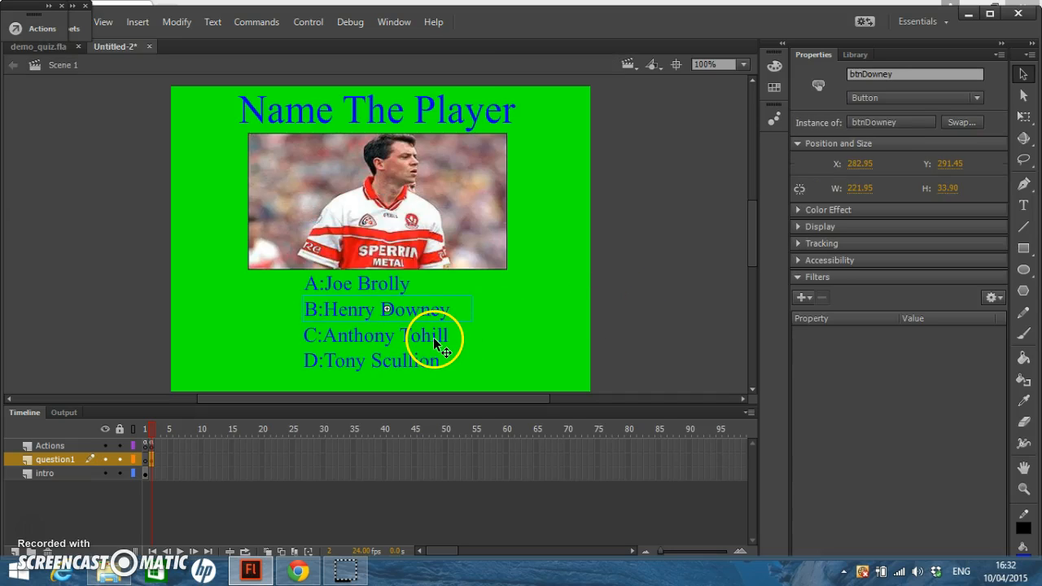
click(399, 22)
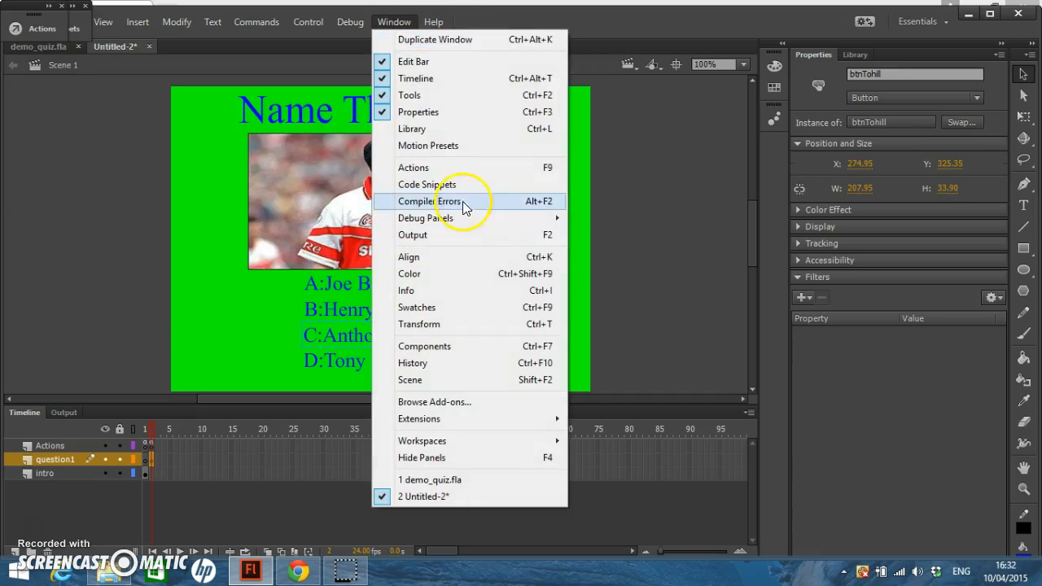
click(454, 185)
double_click(264, 123)
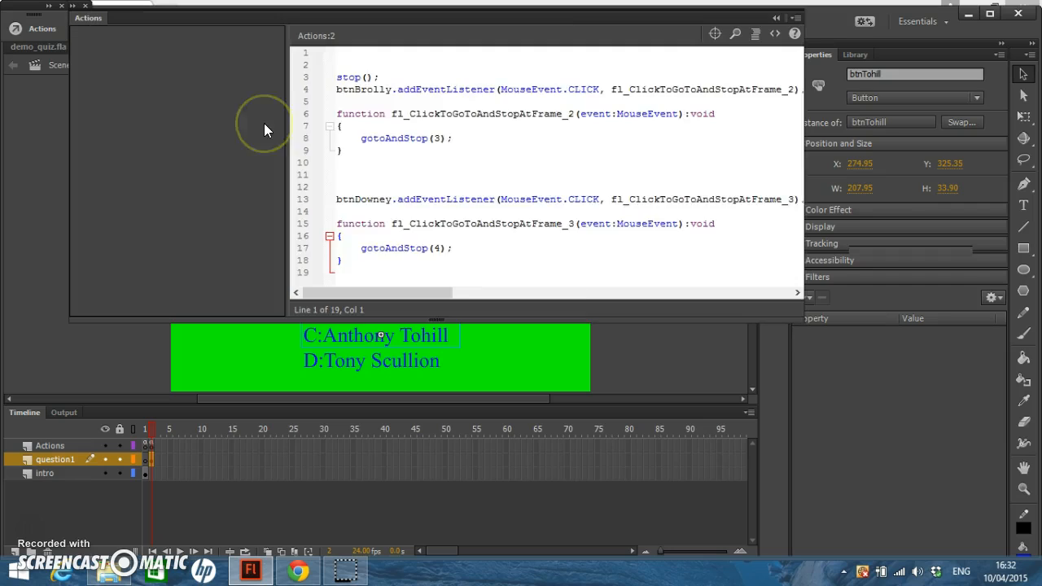
Step: Delete the instruction comment above btnTohill's listener and set its handler to gotoAndStop(4)
click(481, 272)
drag(349, 175, 337, 94)
key(BackSpace)
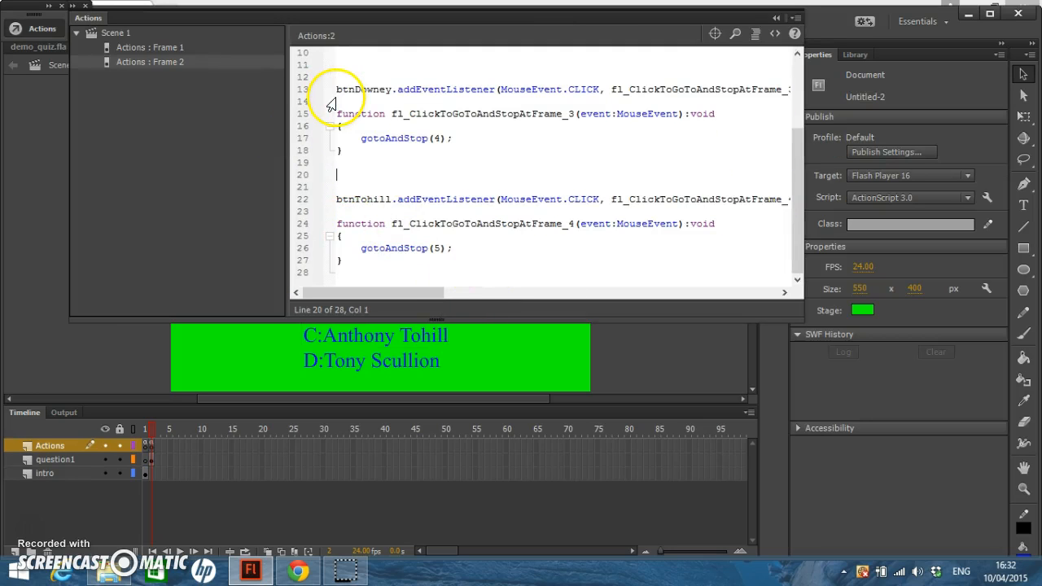
click(439, 252)
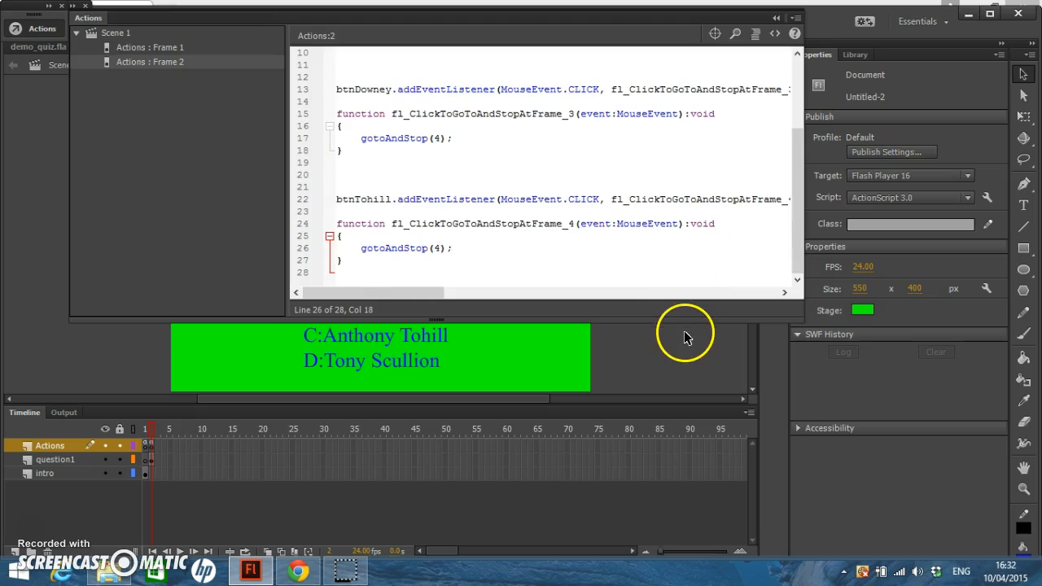
Step: Add the "Click to Go to Frame and Stop" snippet to the answer D button btnScullion
key(F9)
click(429, 368)
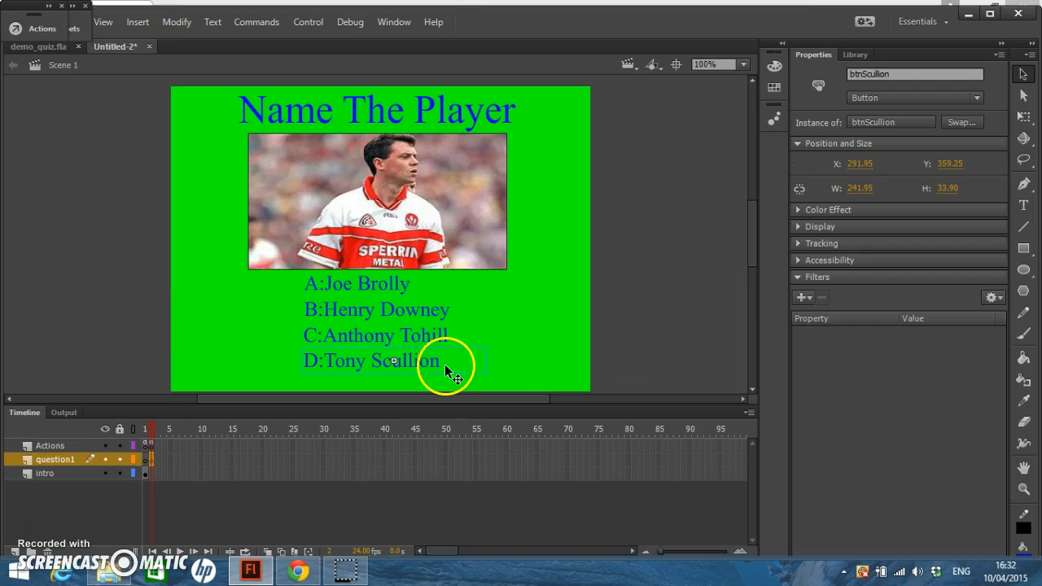
click(398, 23)
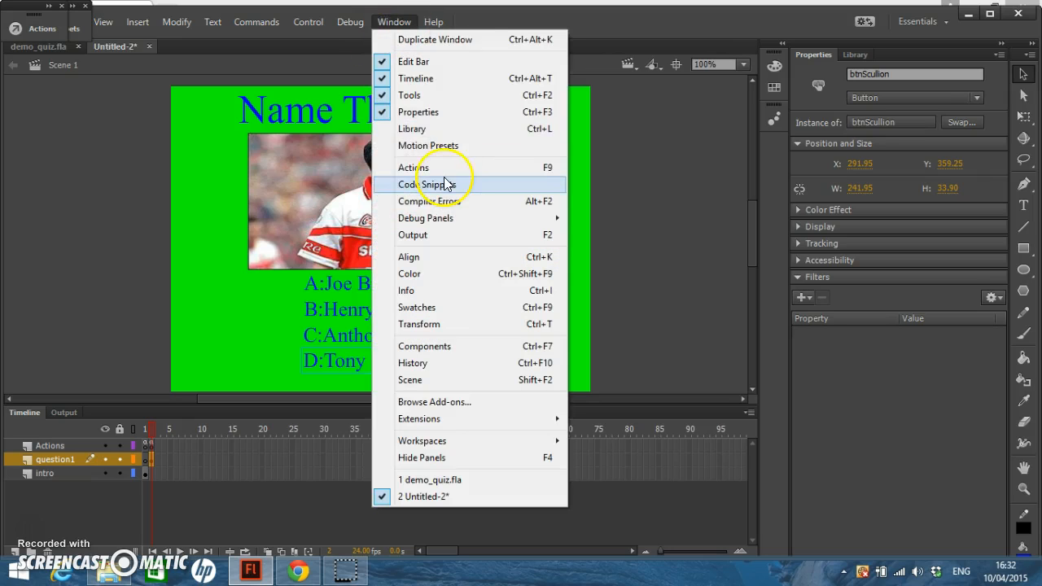
click(433, 184)
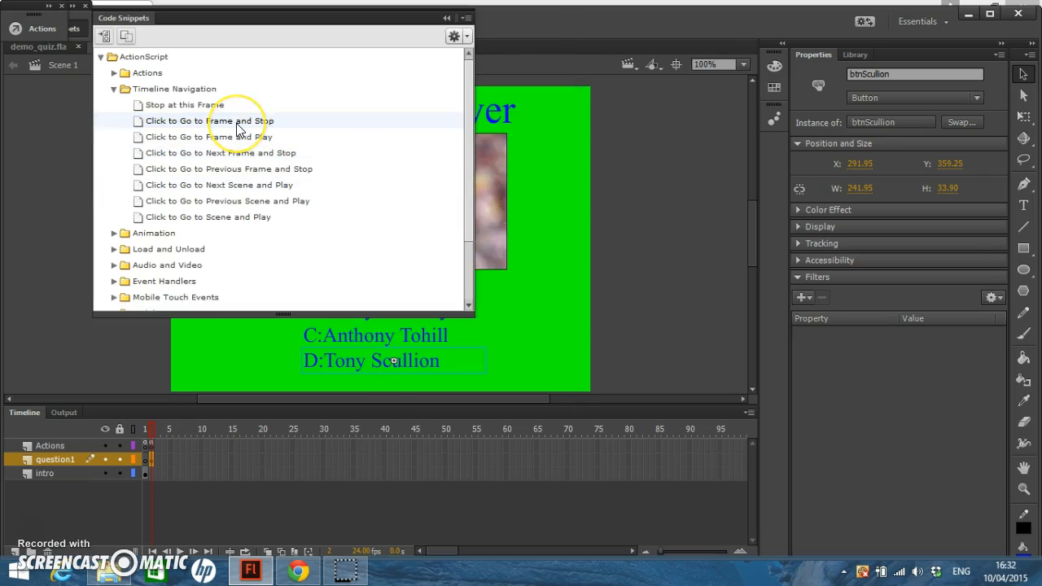
double_click(237, 123)
Step: Delete the instruction comment above btnScullion's listener, set its handler to gotoAndStop(4), and close the script editor
click(461, 257)
drag(359, 175, 337, 98)
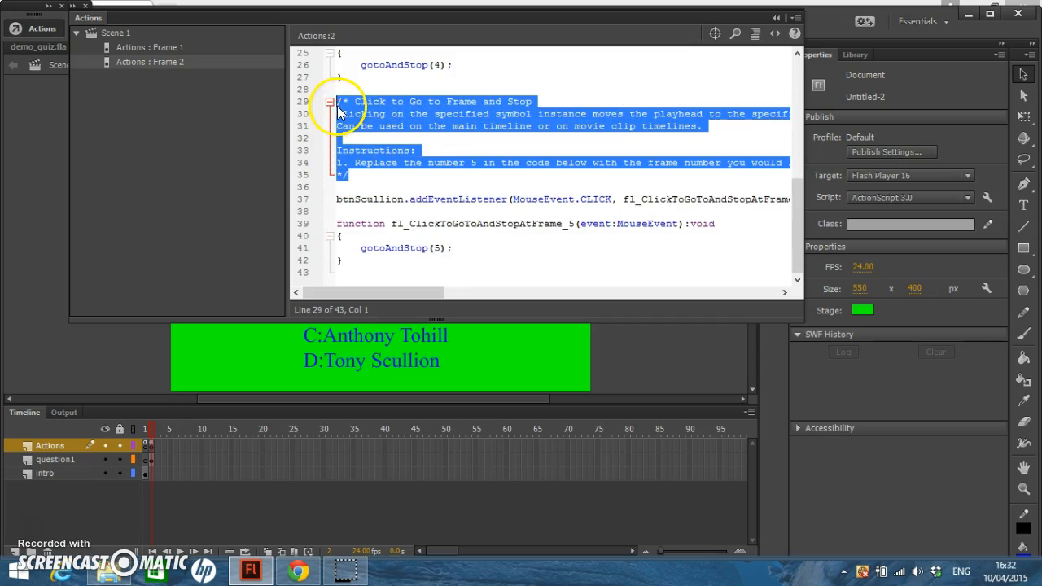
key(Delete)
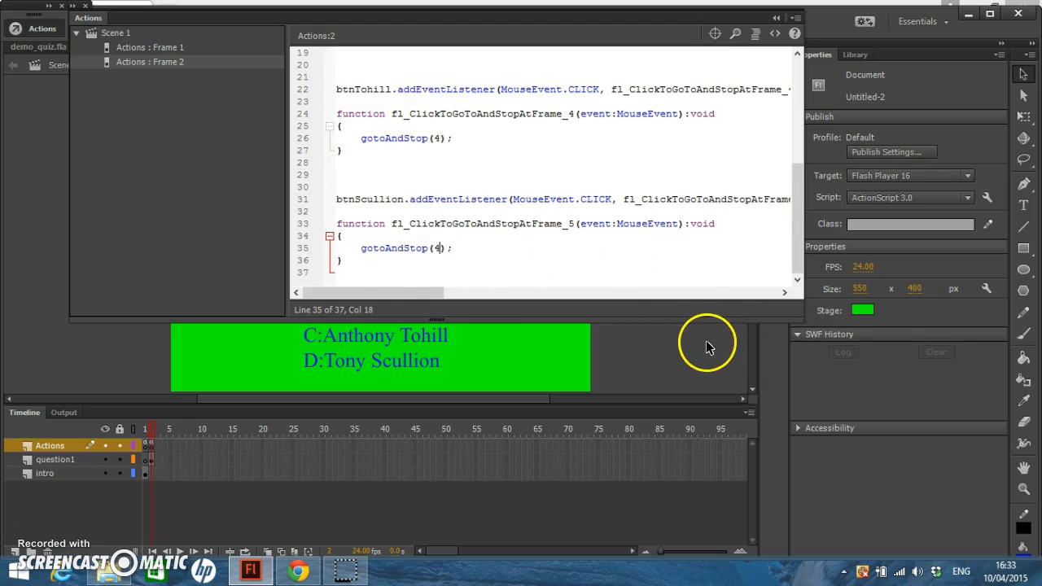
key(F9)
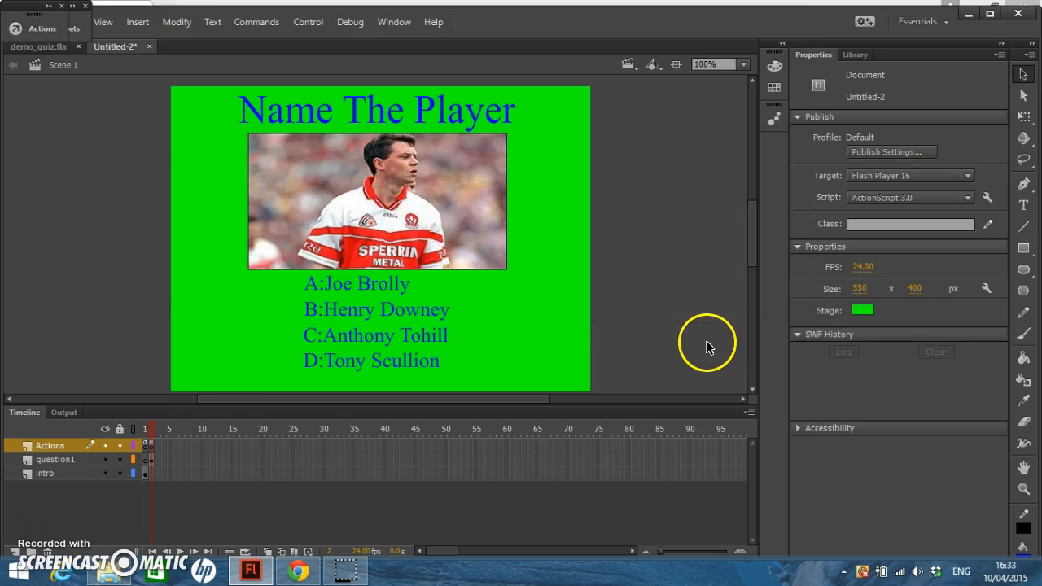
Step: Add a new layer above Actions and name it correctQ1
click(14, 552)
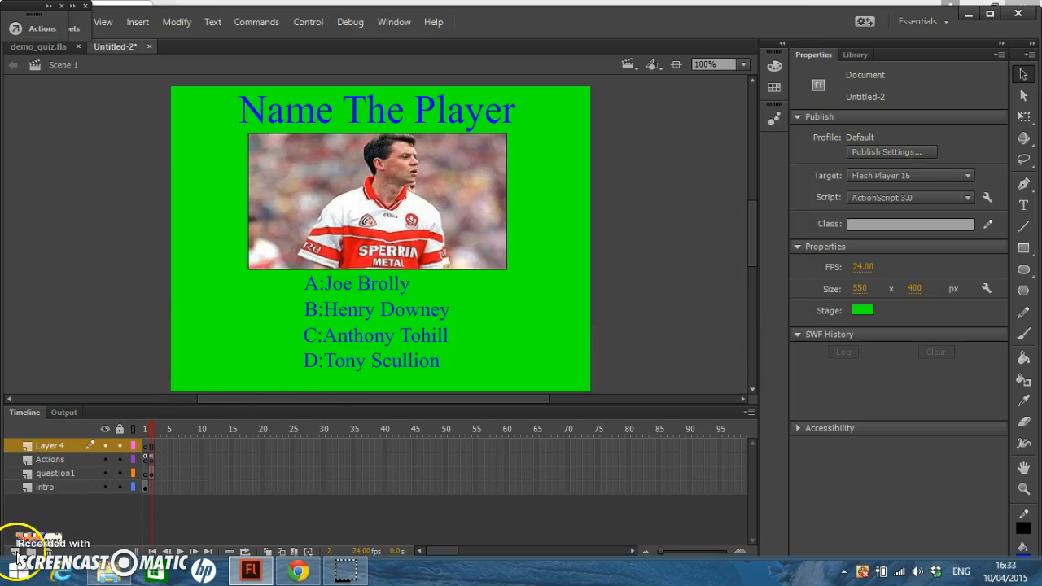
double_click(59, 446)
text(correct)
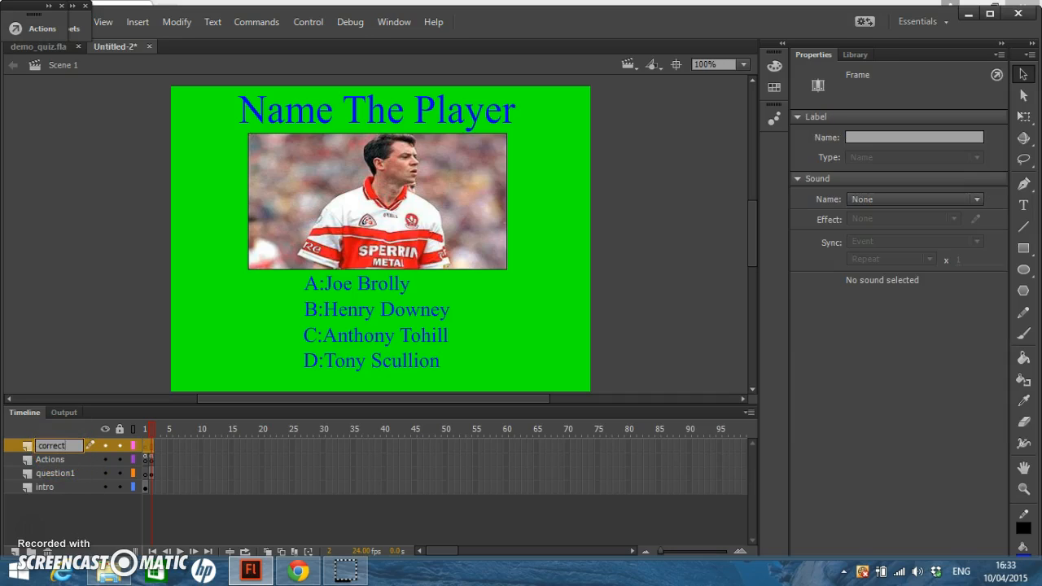
text(Q1)
Step: Add another layer above correctQ1 and name it wrongQ1
click(14, 552)
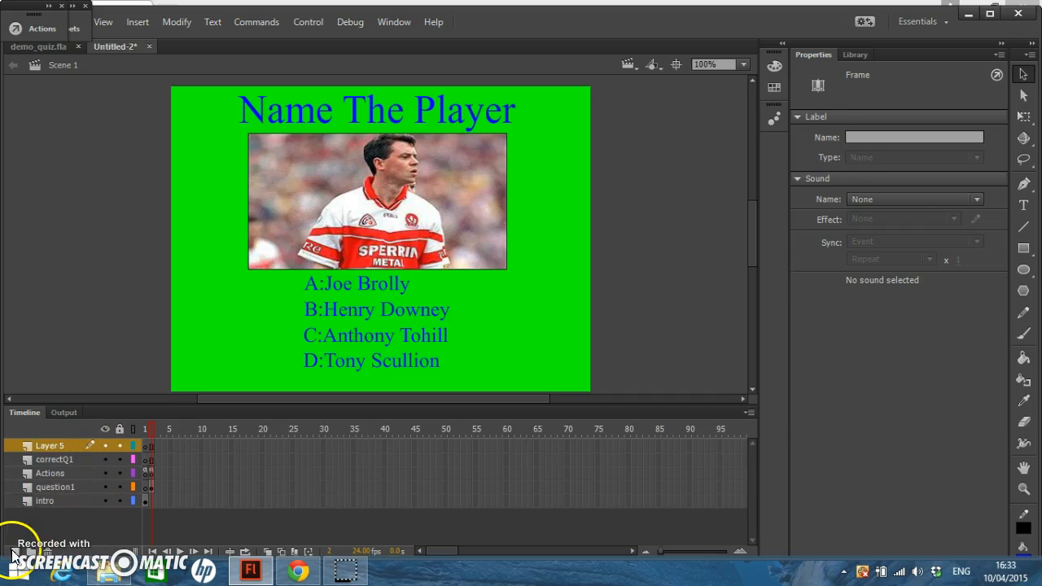
click(52, 445)
double_click(51, 445)
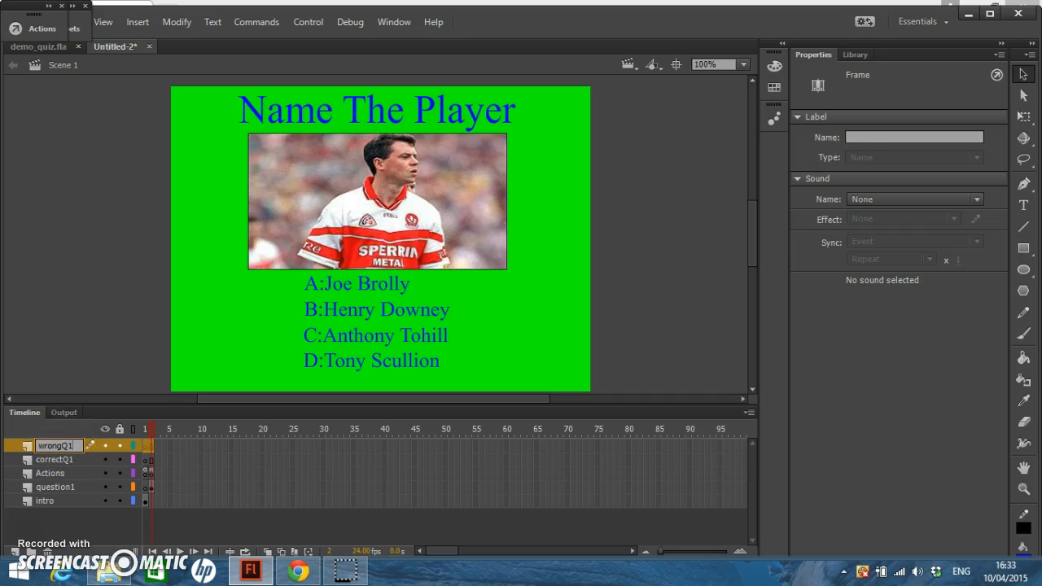
click(151, 445)
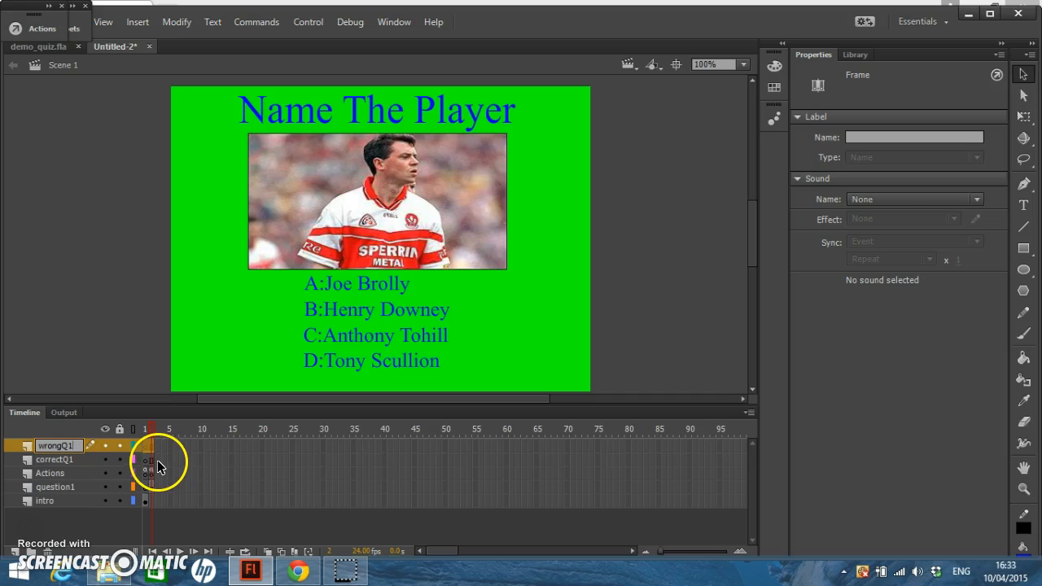
Step: Insert a keyframe at frame 3 of the correctQ1 layer and at frame 4 of the wrongQ1 layer
click(157, 460)
right_click(158, 462)
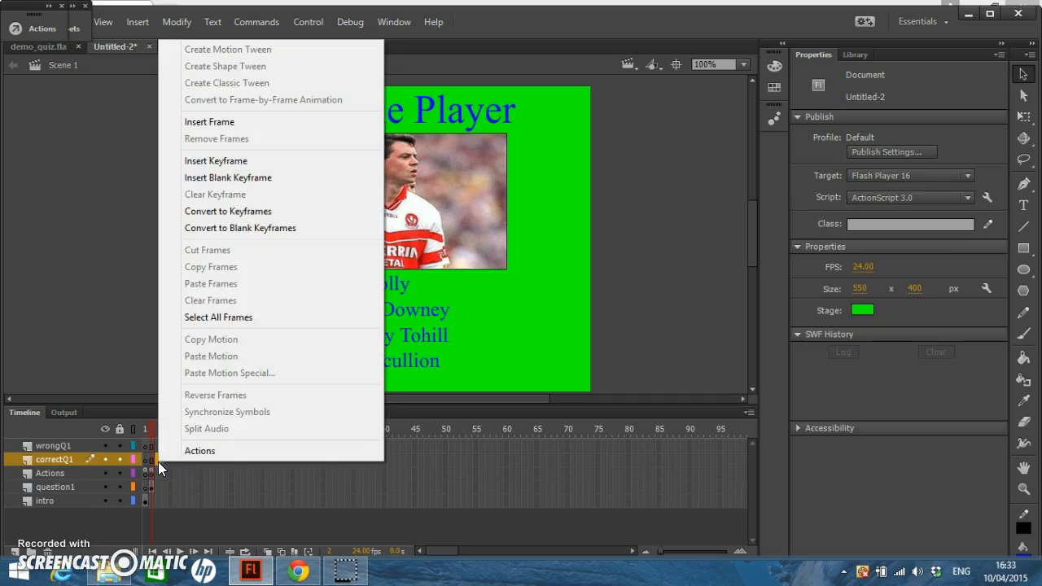
click(232, 161)
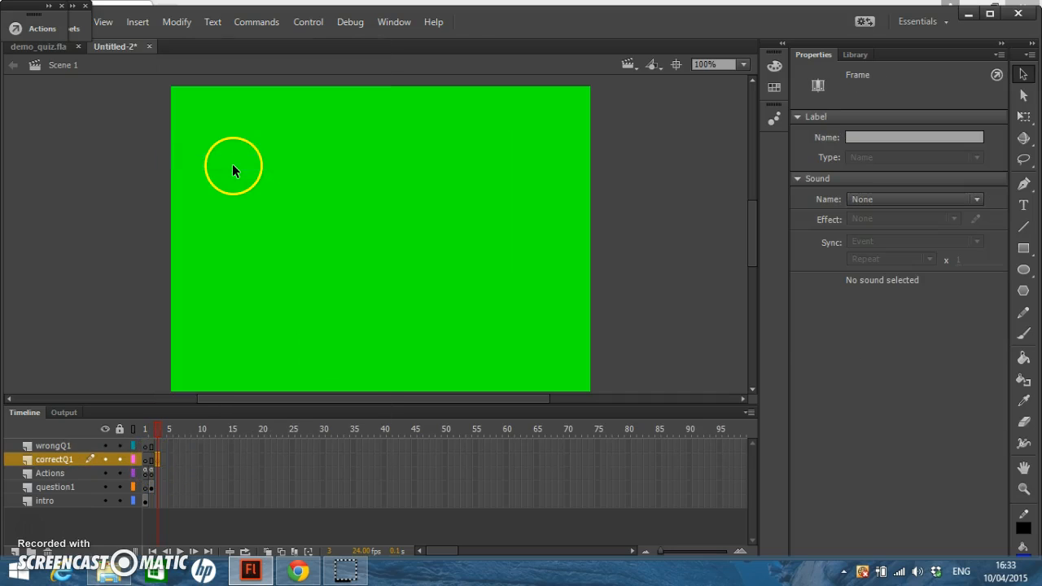
click(165, 448)
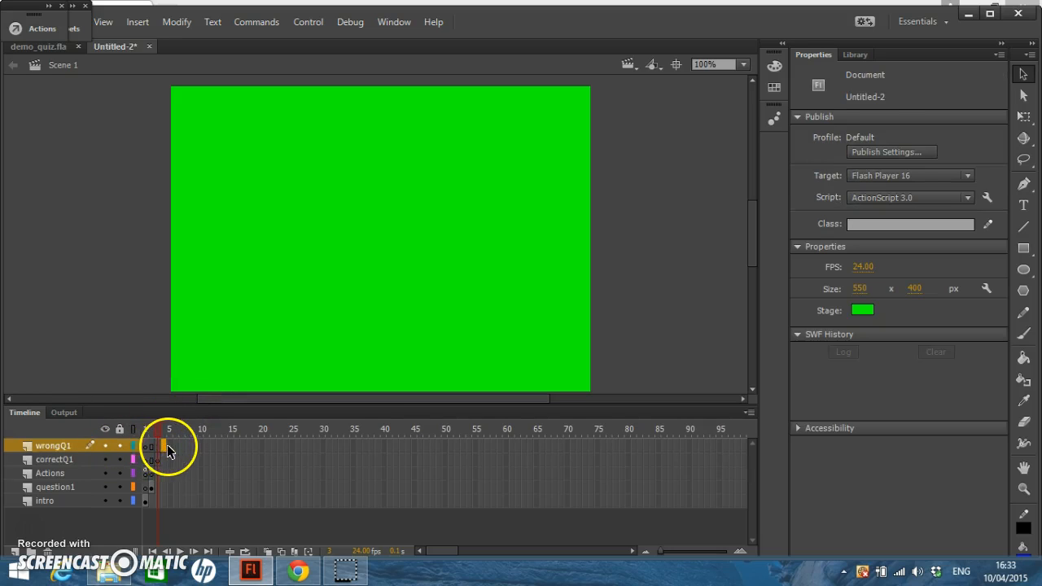
right_click(163, 446)
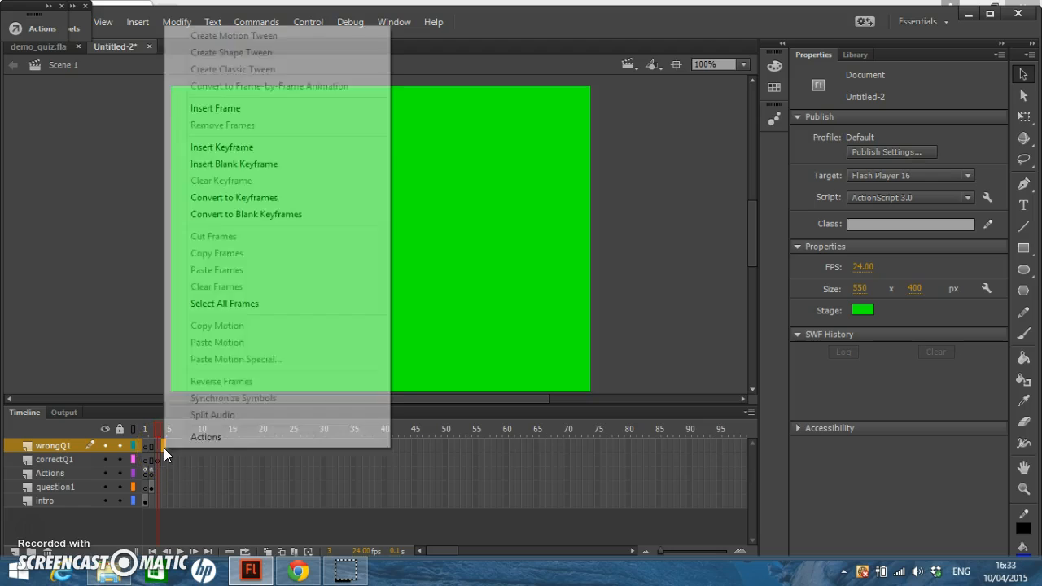
click(221, 147)
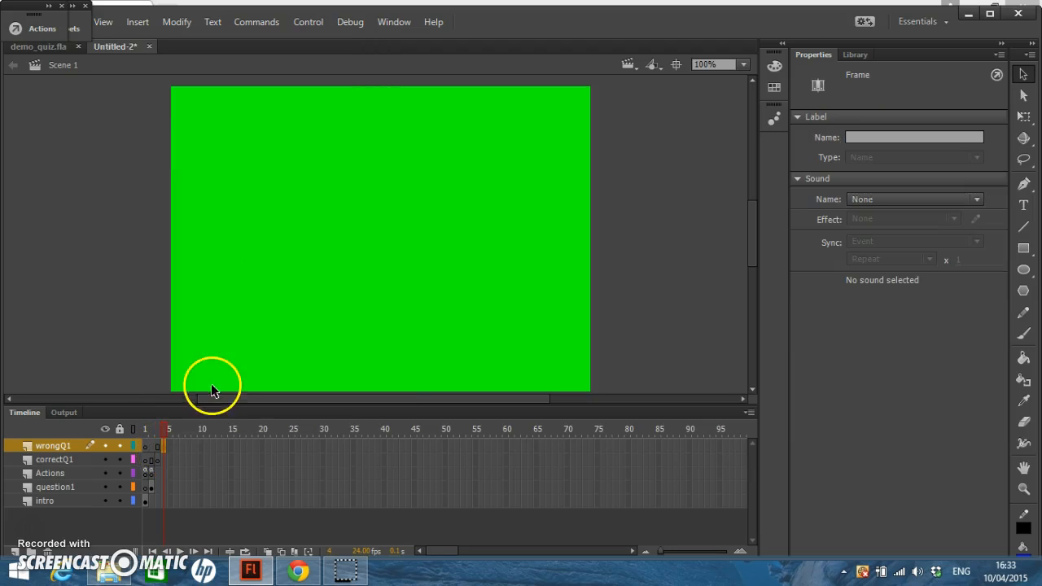
Step: Add the static text "Correct Answer!!" in a box about 279 px wide near the stage's upper edge on correctQ1's frame 3
click(157, 461)
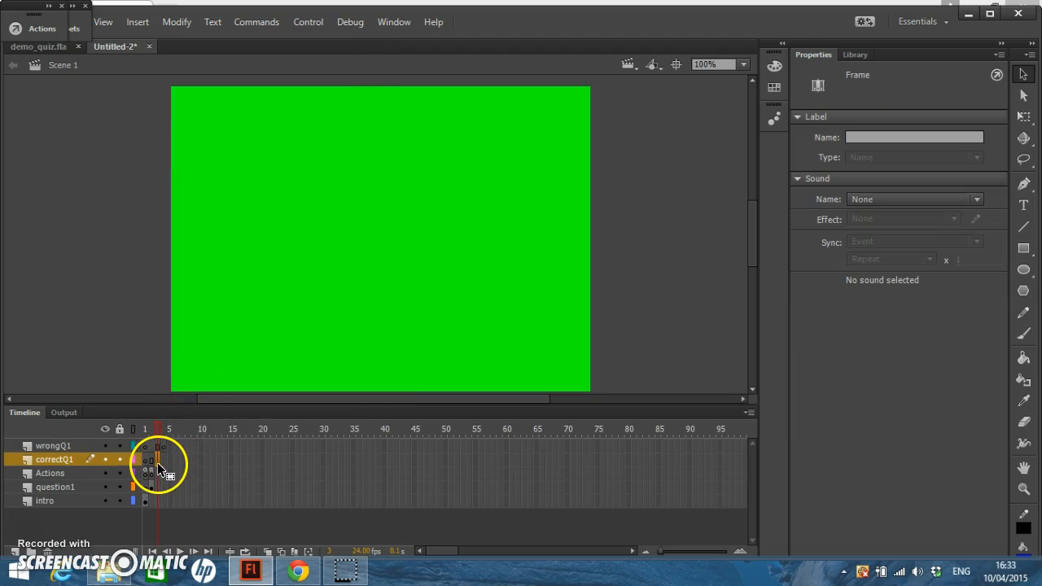
click(1024, 205)
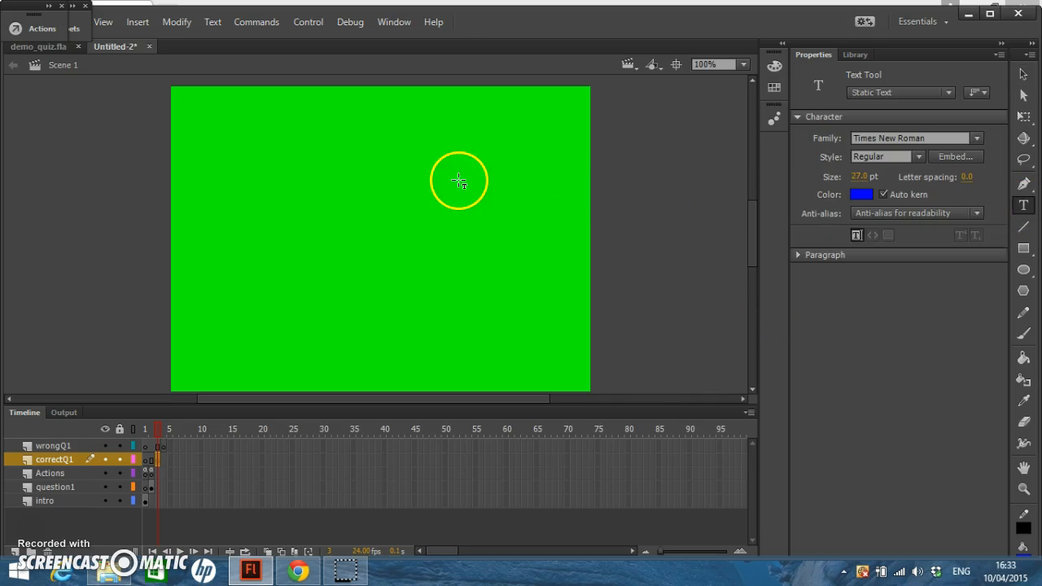
drag(261, 144, 471, 193)
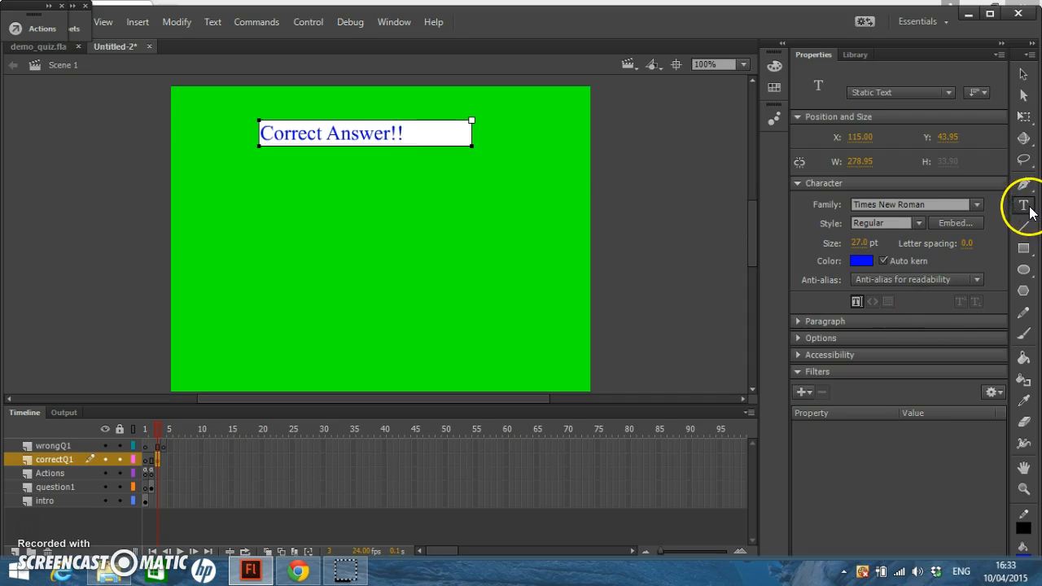
key(Escape)
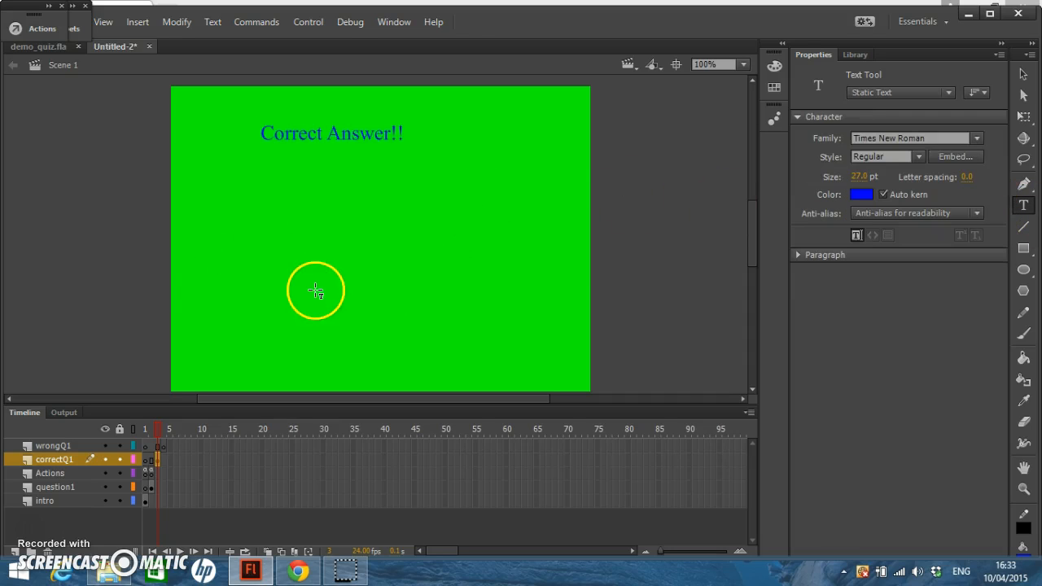
Step: Add the static text "Next Question" in a box about 266 px wide below the "Correct Answer!!" text
drag(262, 244, 465, 299)
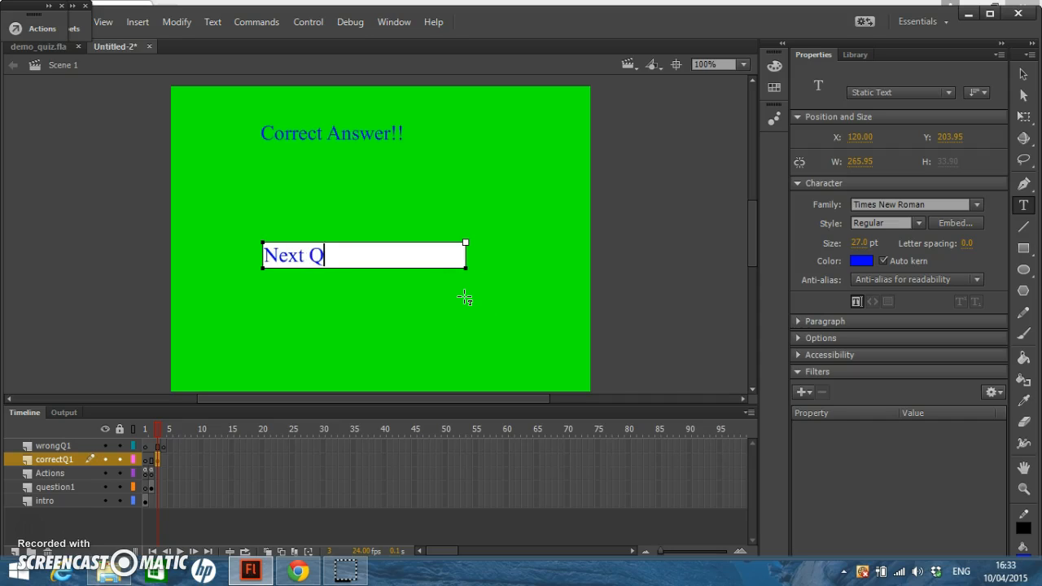
text(Next Question)
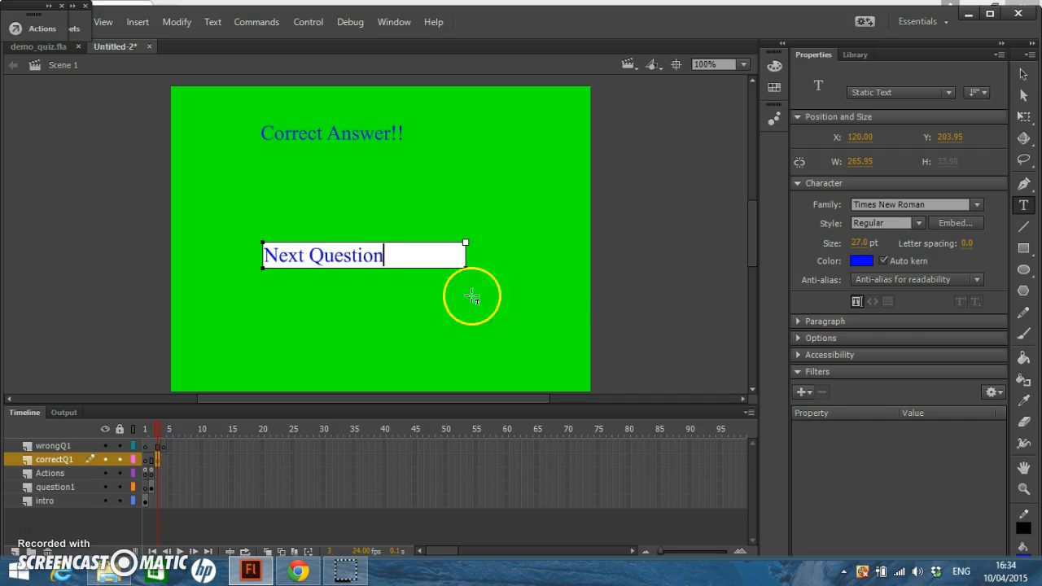
click(1024, 74)
click(514, 290)
Step: Convert the "Next Question" text to a button symbol named btnGotoq2, copying that name before confirming
click(346, 261)
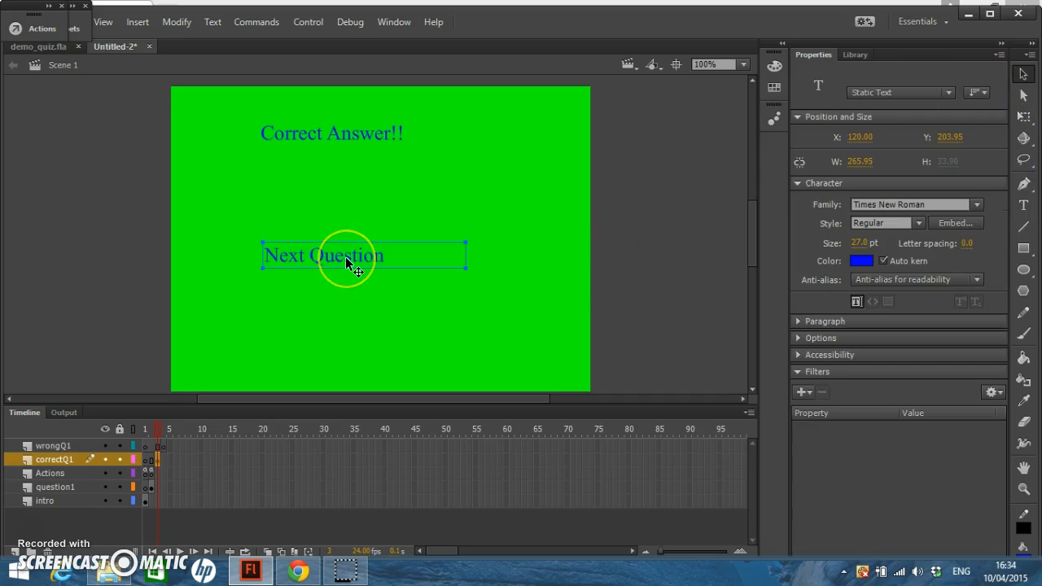
right_click(347, 258)
click(296, 357)
click(357, 235)
right_click(348, 260)
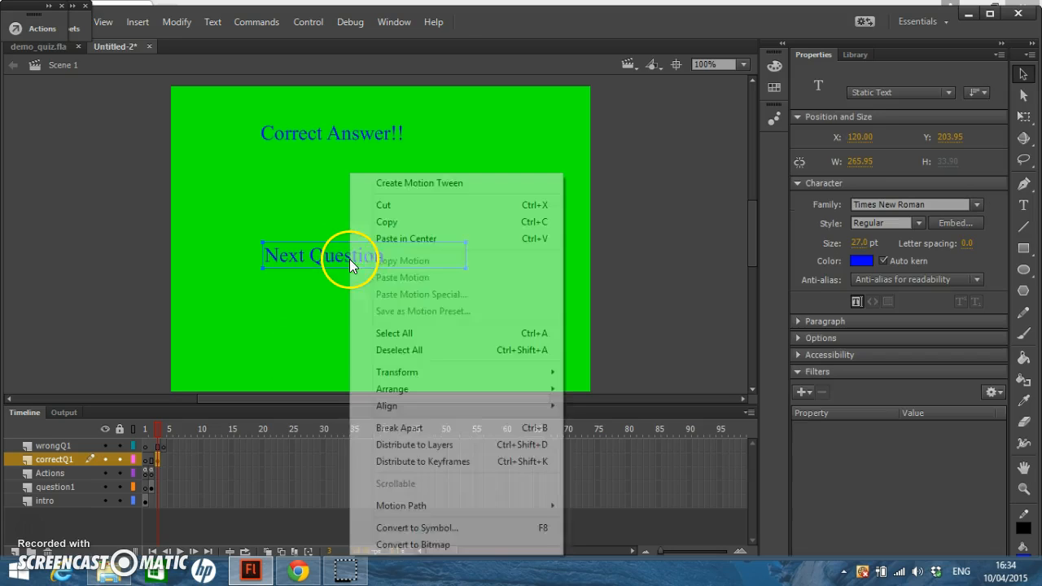
click(442, 533)
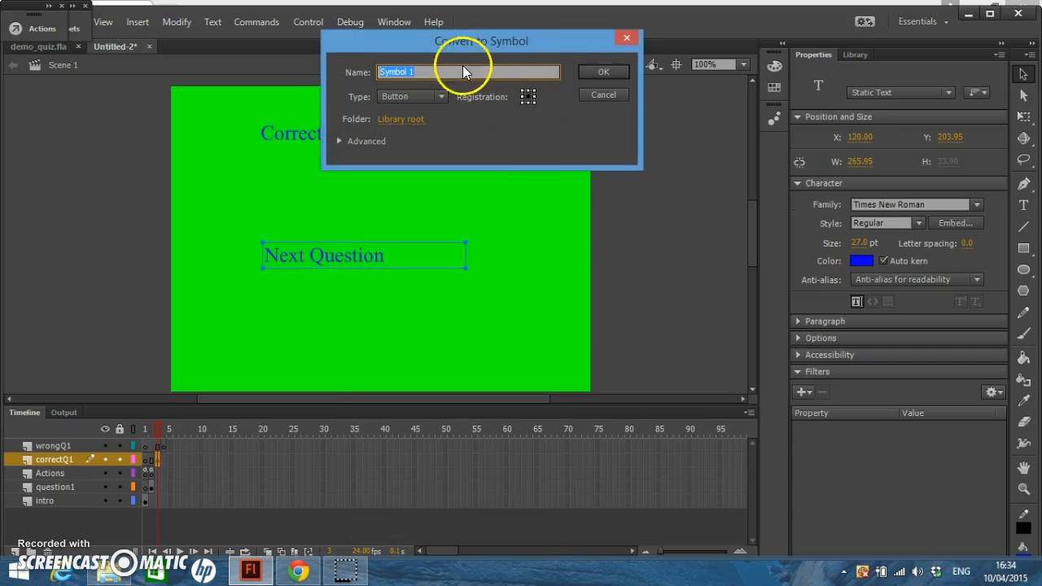
text(btnGotoq2)
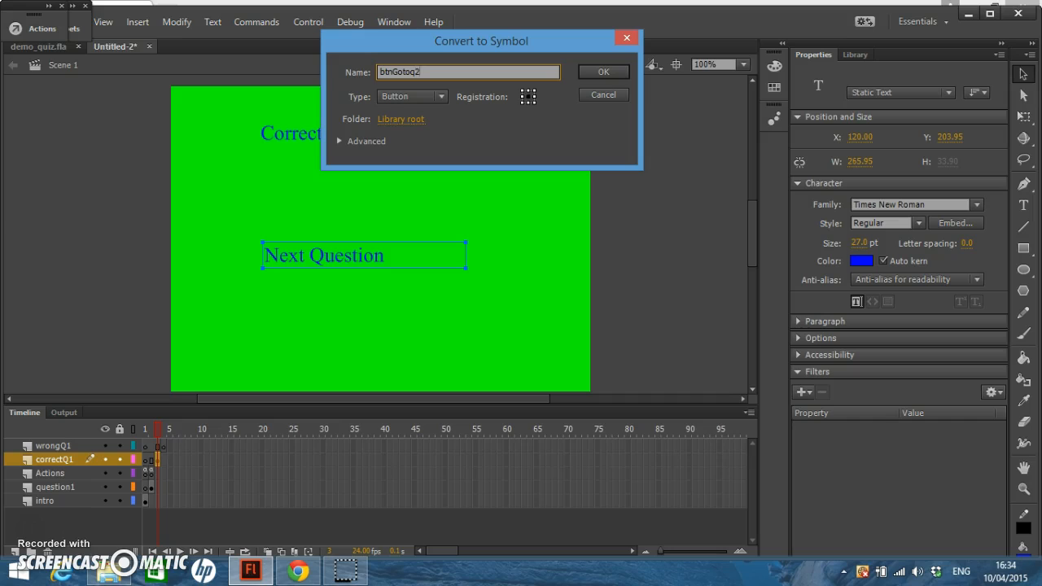
click(380, 71)
right_click(393, 74)
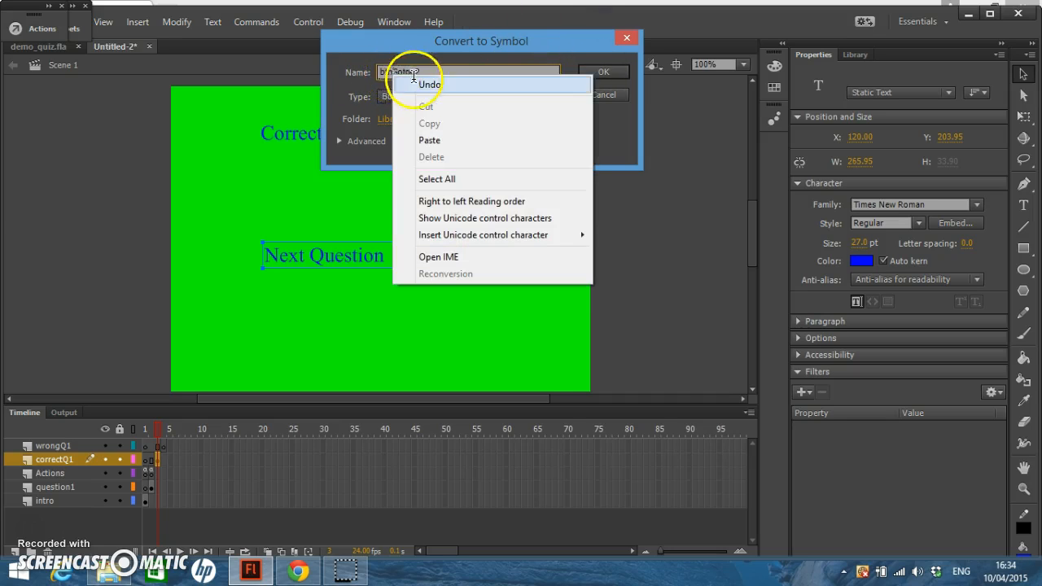
click(437, 67)
drag(437, 69, 383, 71)
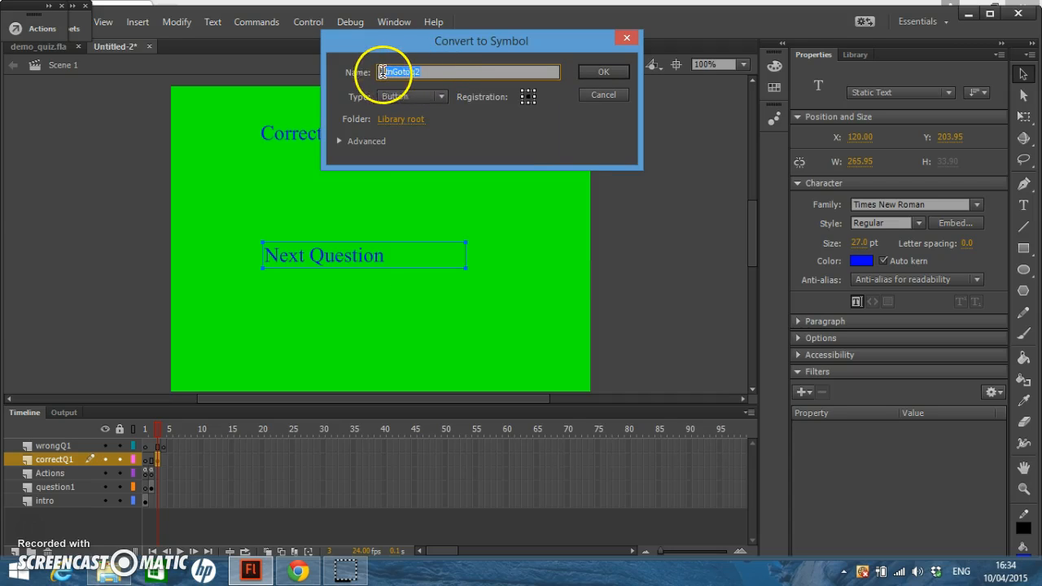
right_click(393, 71)
click(453, 124)
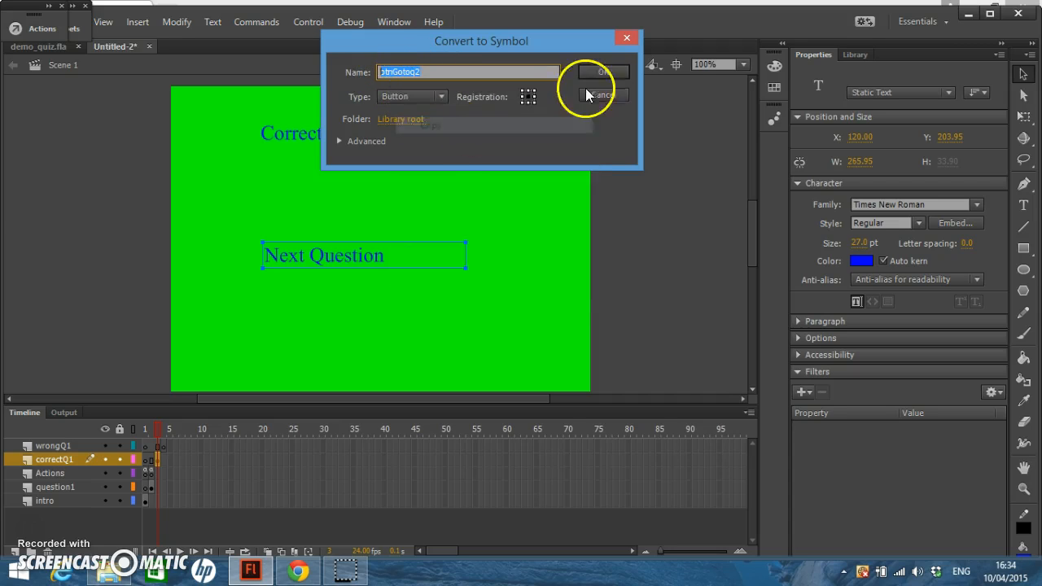
click(602, 73)
Step: Paste btnGotoq2 as the instance name of the "Next Question" button
right_click(880, 74)
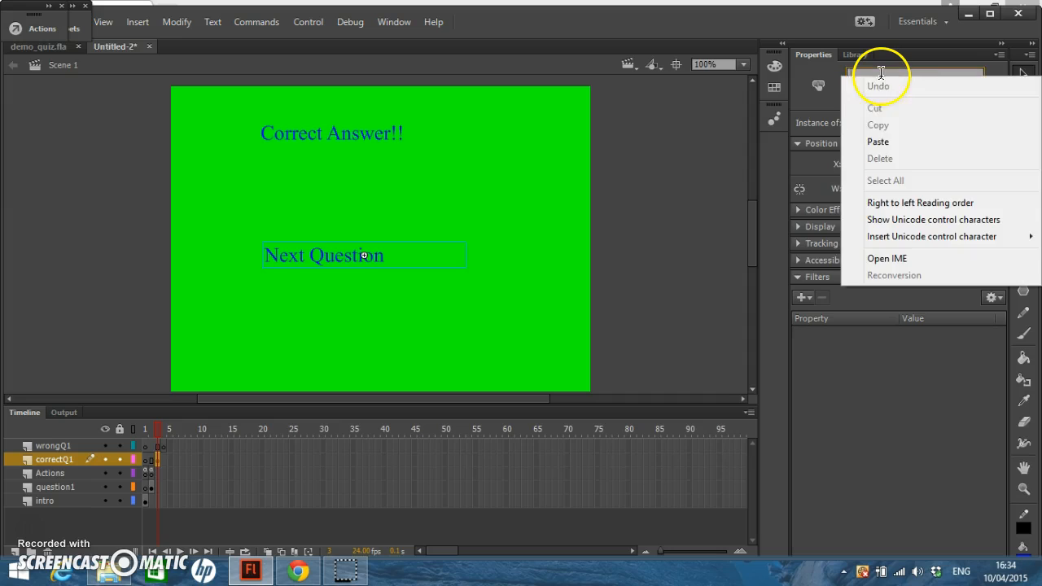
click(890, 141)
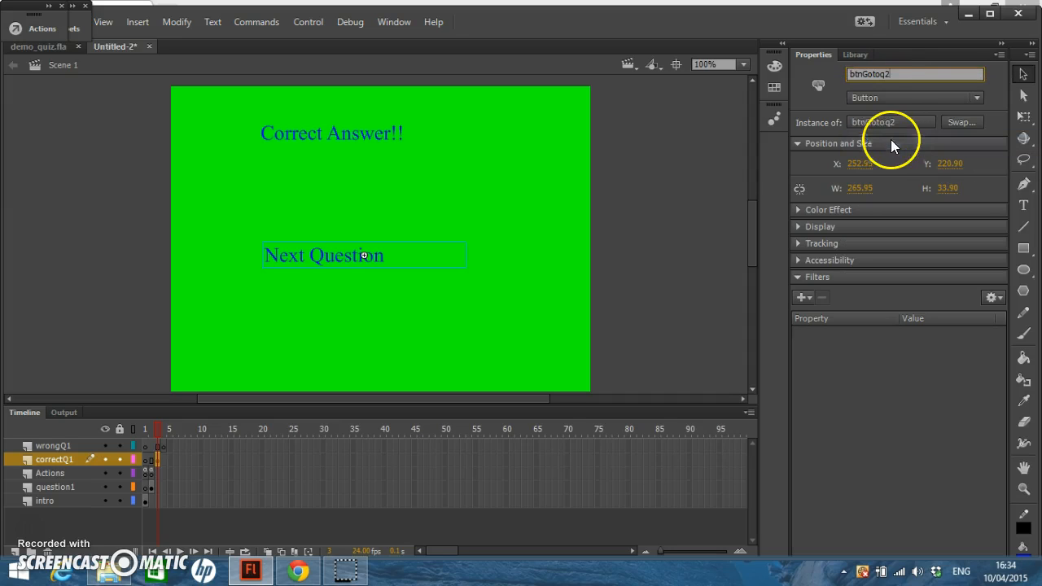
click(515, 324)
Step: Add the "Click to Go to Frame and Stop" snippet to the "Next Question" button btnGotoq2
click(373, 270)
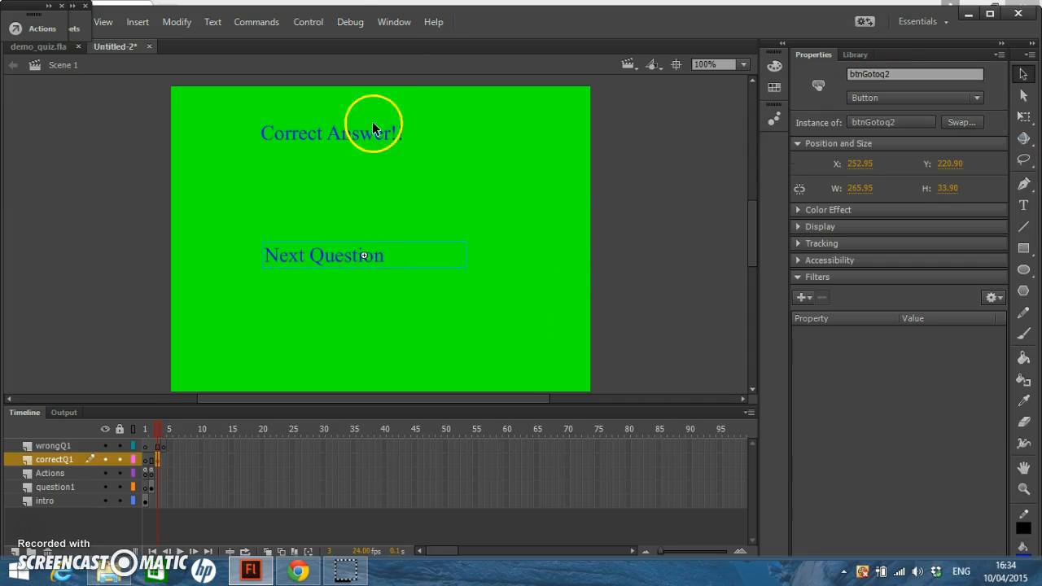
click(393, 22)
click(456, 184)
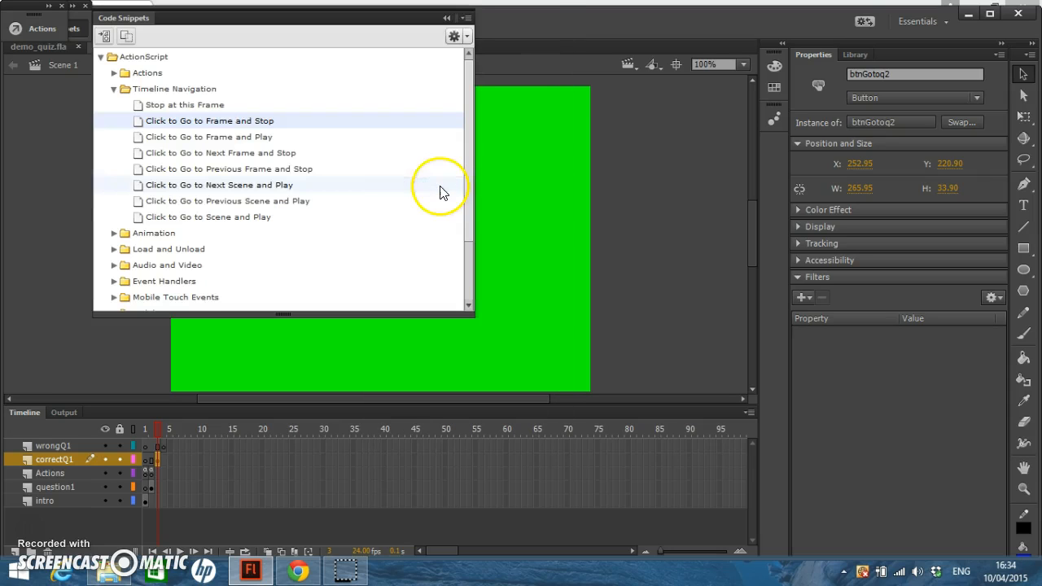
double_click(258, 126)
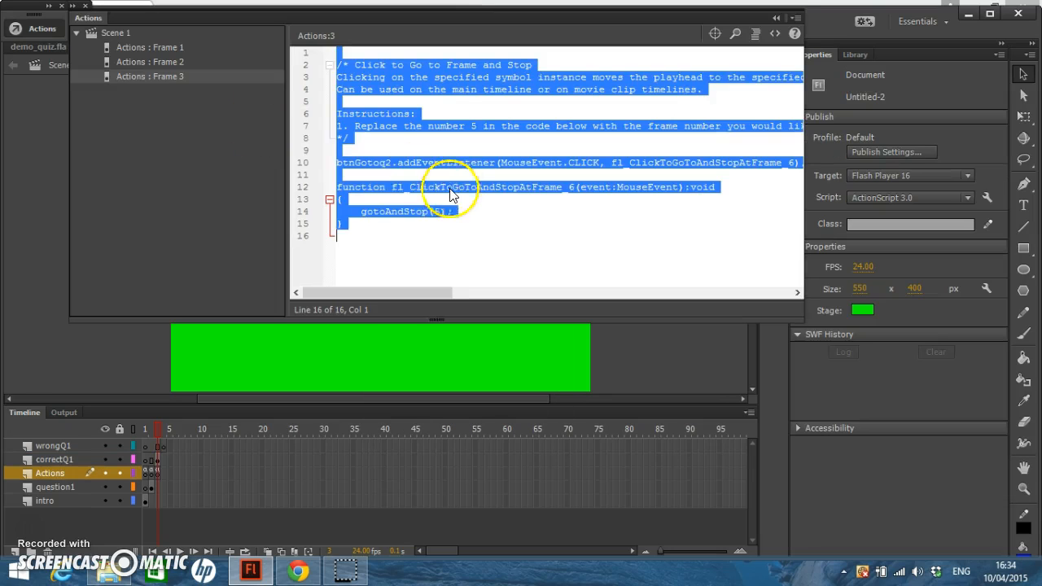
Step: Replace the instruction comment in the frame 3 script with stop(); and enter 5 as the gotoAndStop target frame
drag(362, 145, 328, 67)
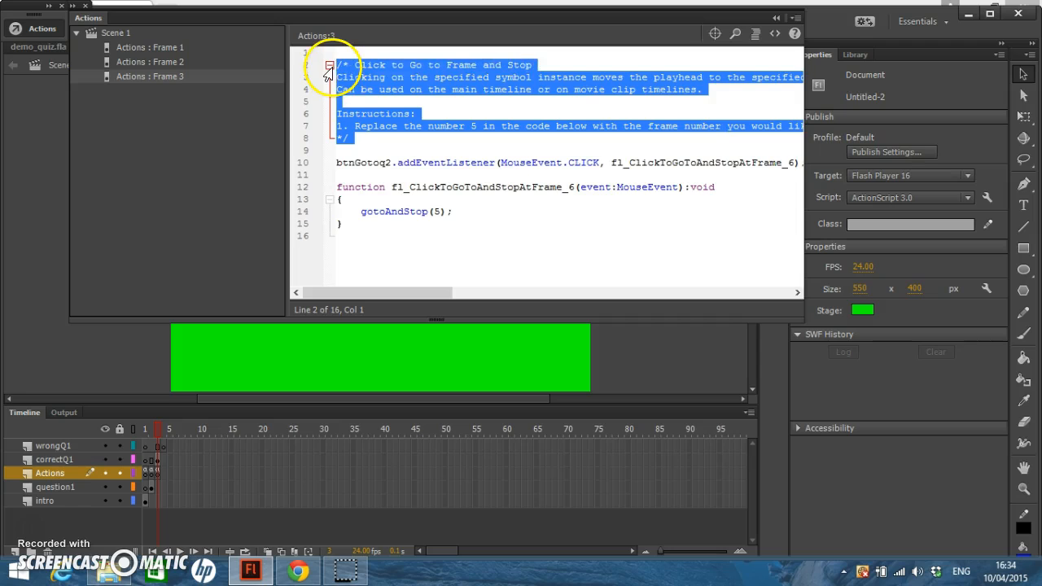
key(BackSpace)
text(stop();)
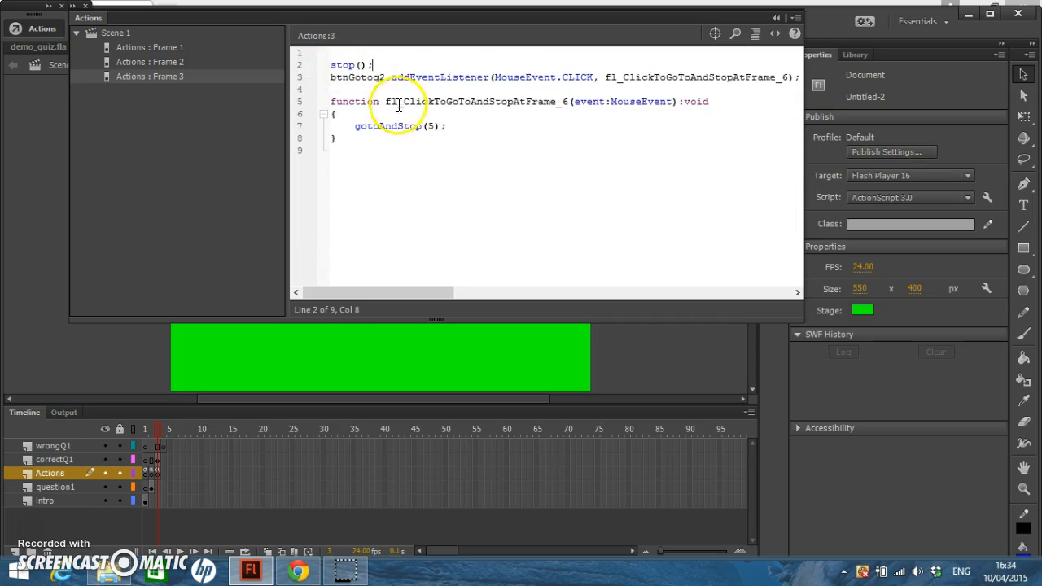
click(434, 125)
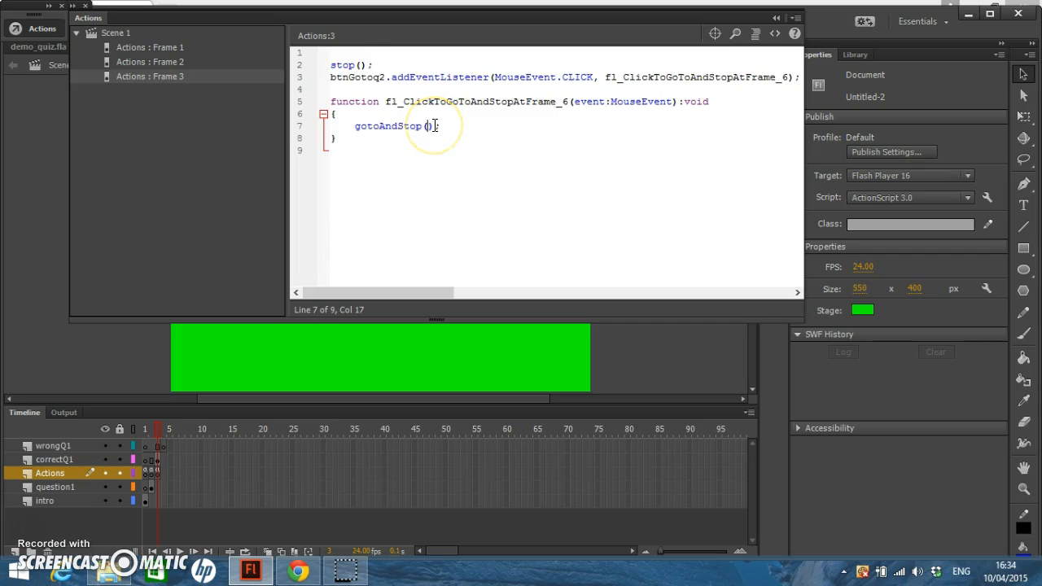
click(454, 127)
text(5)
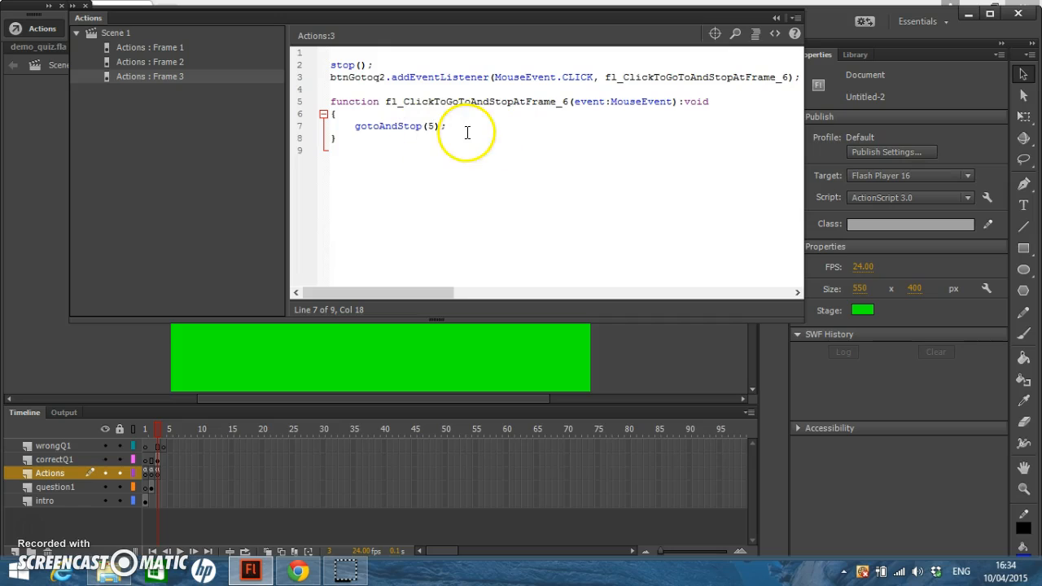
click(684, 370)
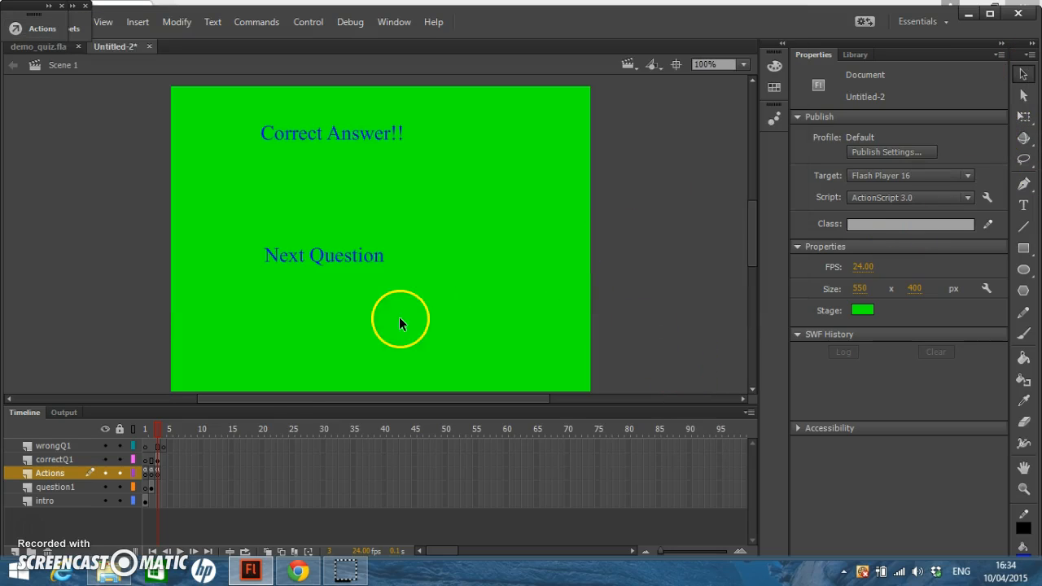
Step: Add the static text "That Wrong!!" in a box about 335 px wide near the stage's upper edge on wrongQ1 frame 4
click(163, 448)
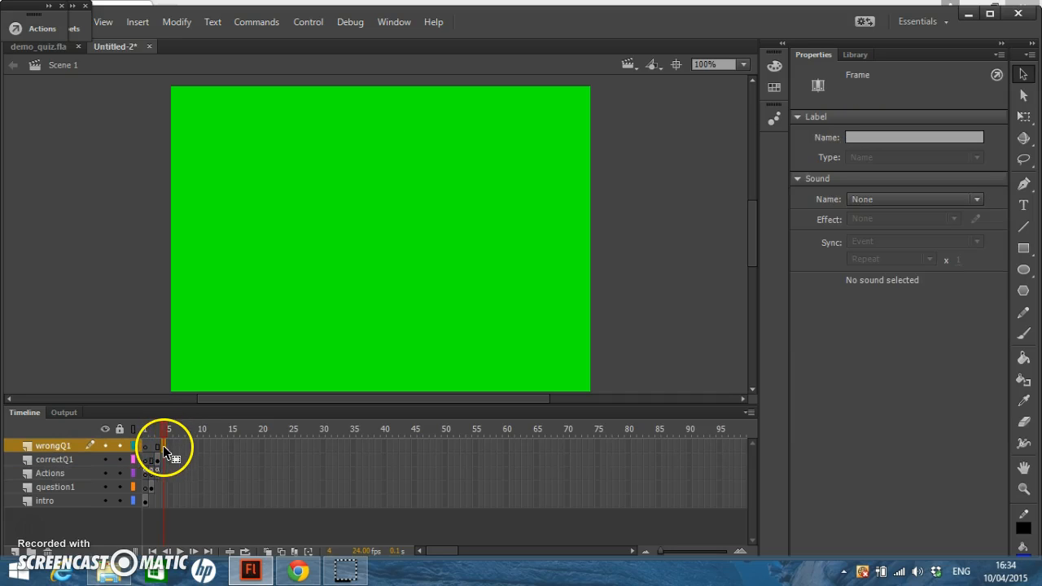
click(374, 245)
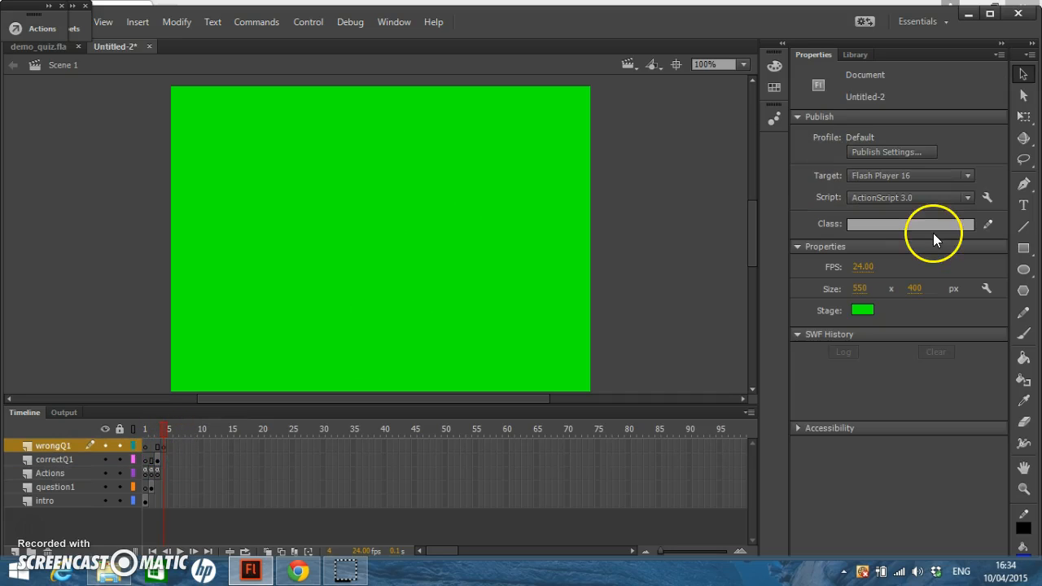
click(1024, 205)
drag(242, 142, 496, 221)
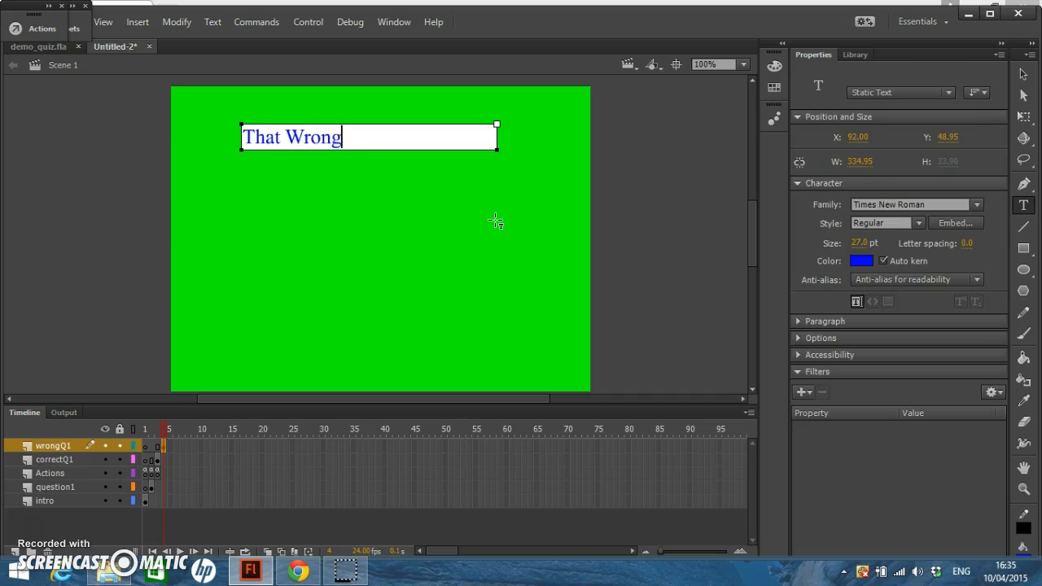
click(256, 205)
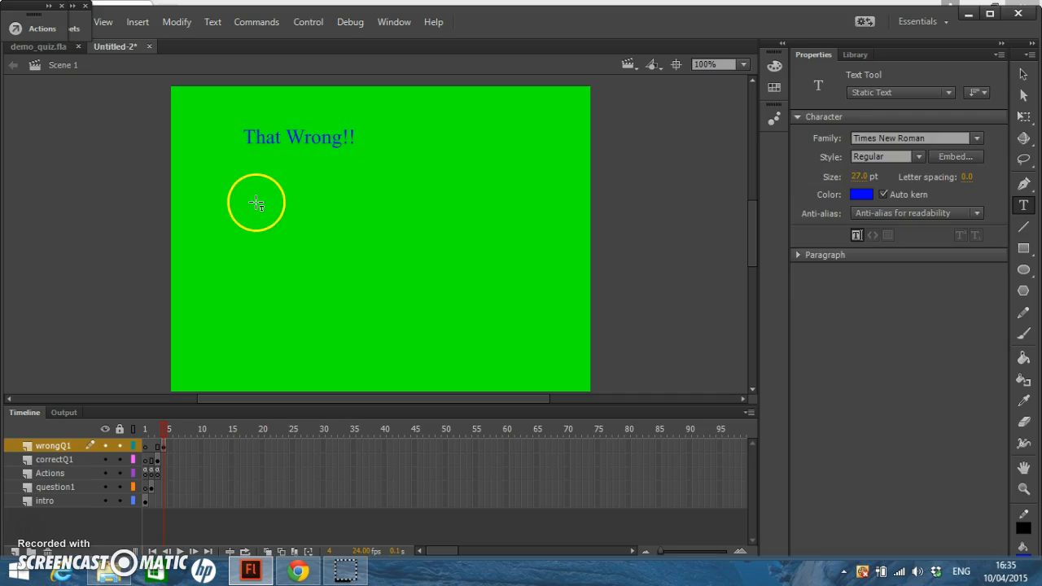
Step: Add the static text "Next Question" in a box about 233 px wide below the "That Wrong!!" text
drag(248, 222, 425, 258)
text(Next Question)
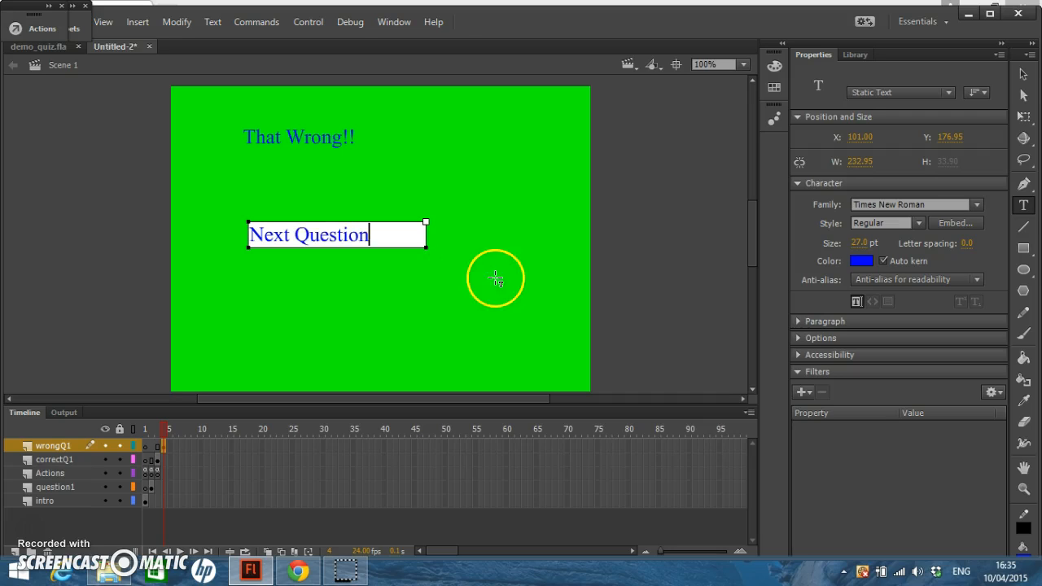
click(1024, 74)
click(476, 302)
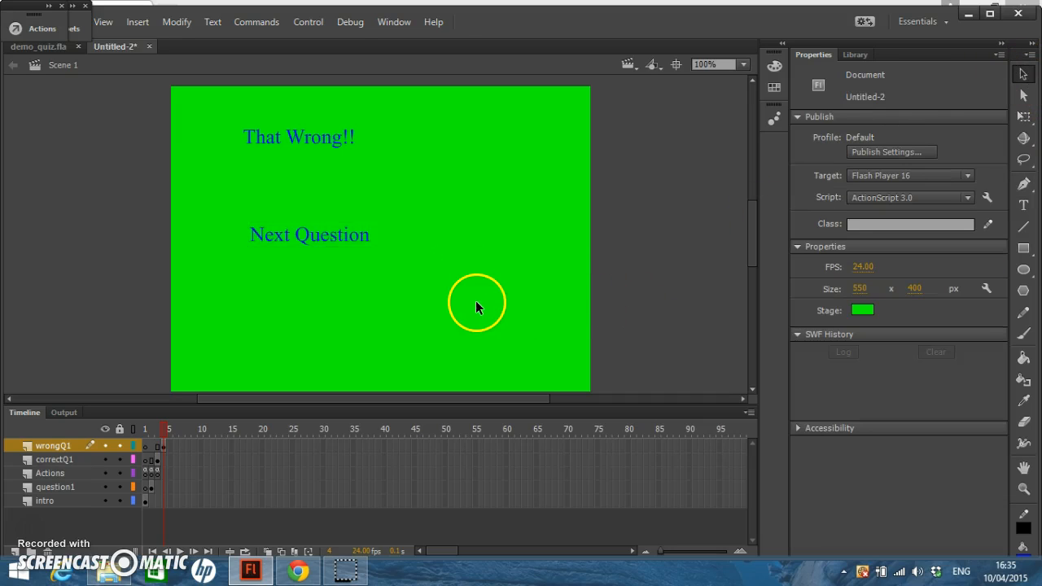
Step: Try to convert the "Next Question" text to a button symbol named btngotoq2
click(349, 234)
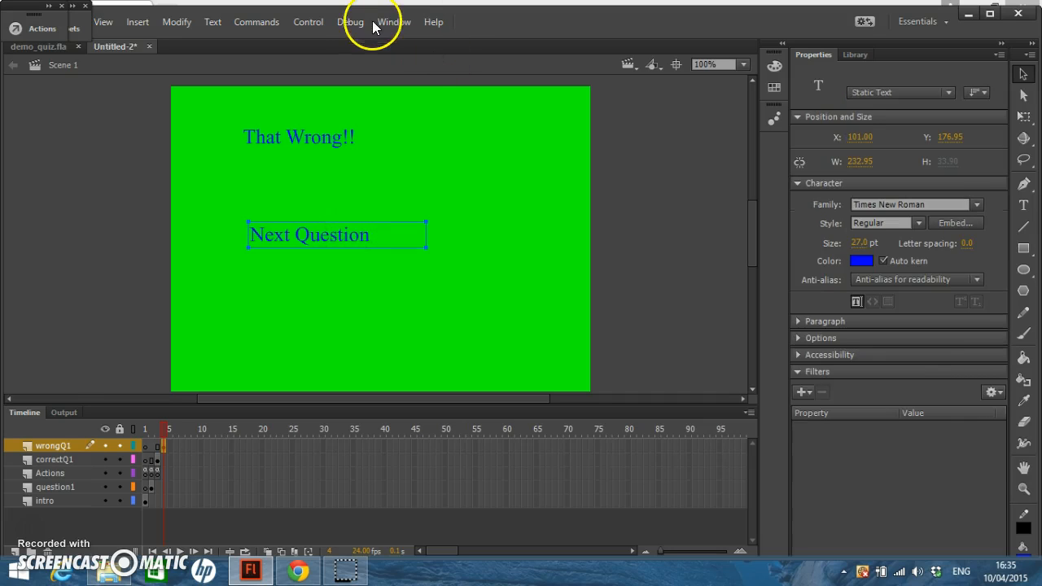
right_click(358, 236)
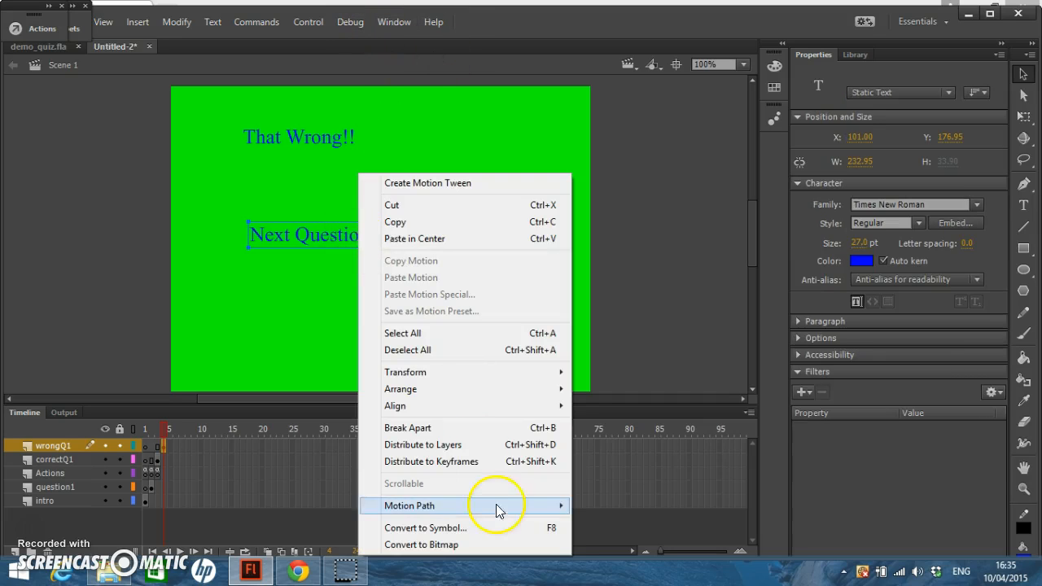
click(464, 529)
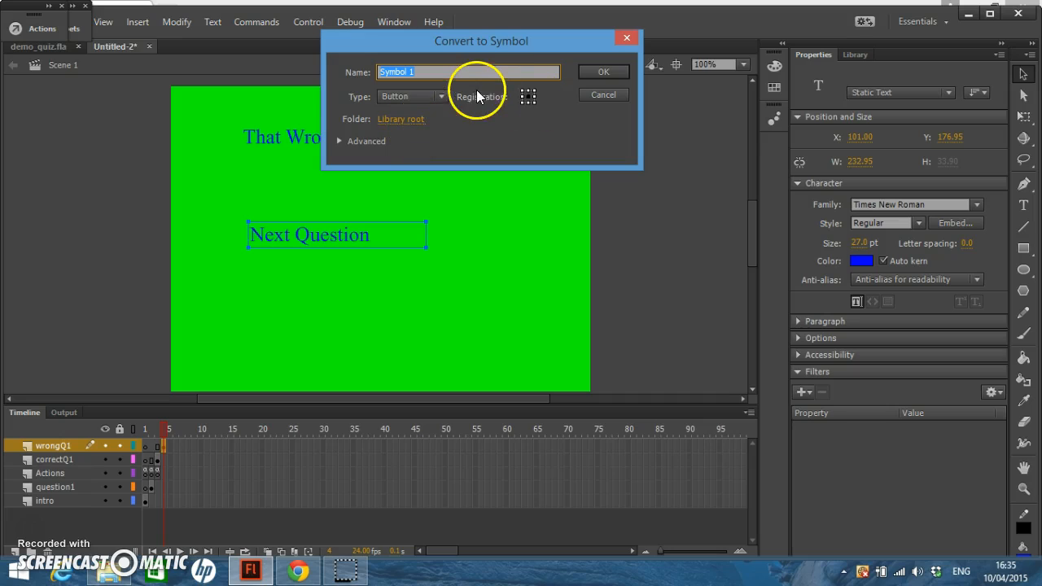
text(btngotoq2)
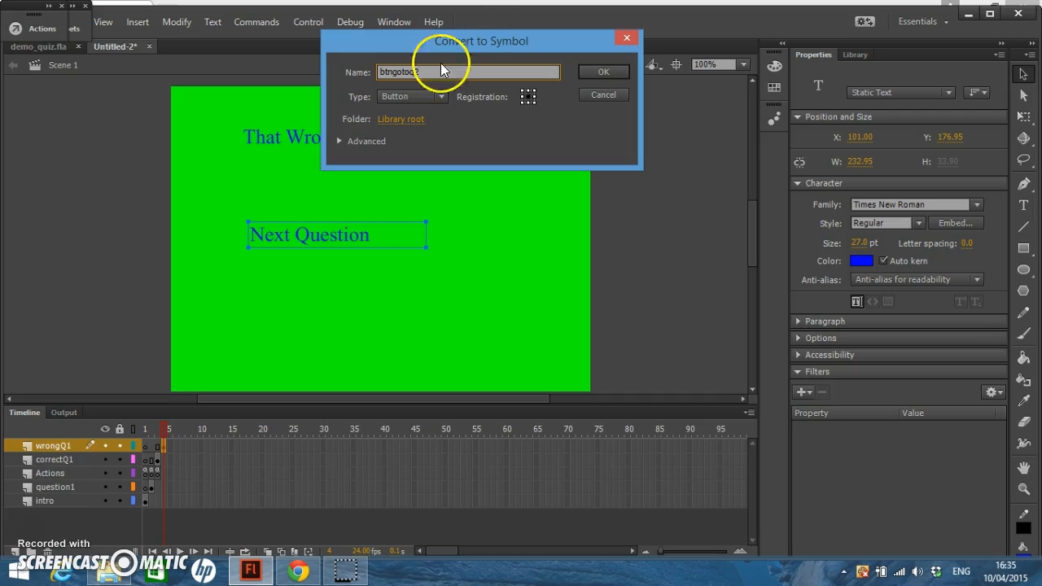
double_click(406, 72)
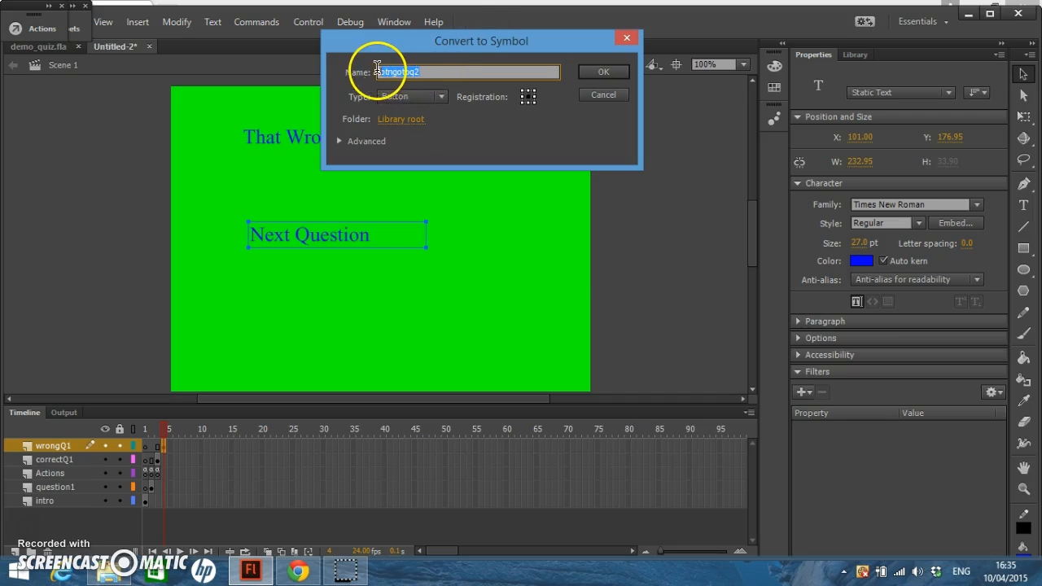
right_click(400, 71)
click(451, 121)
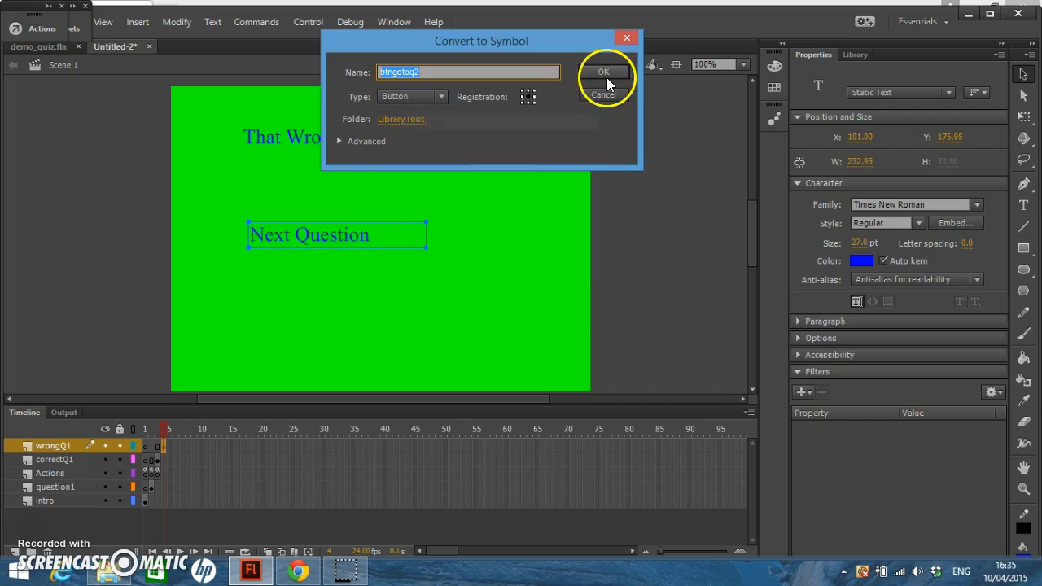
click(605, 75)
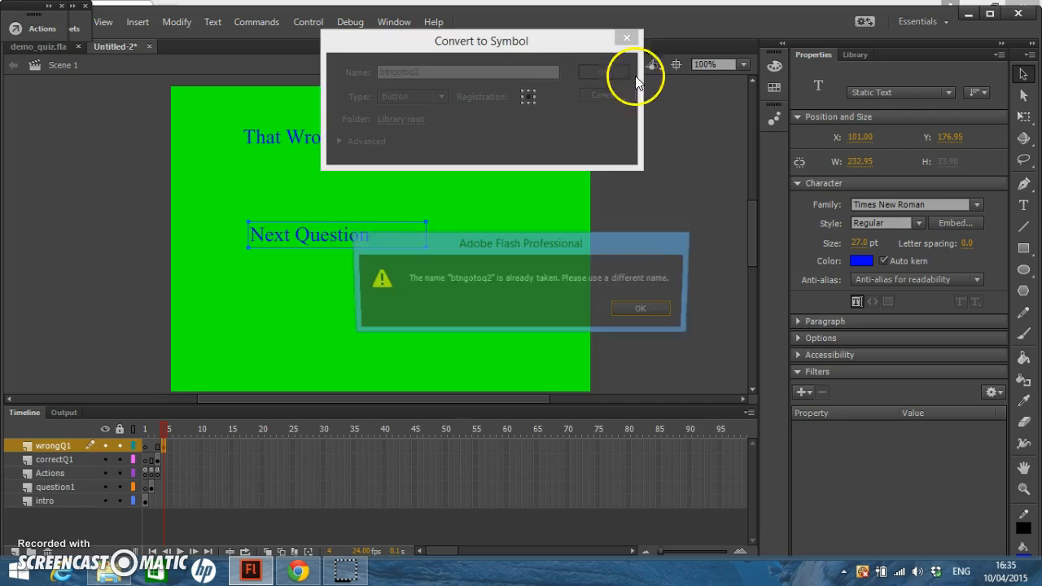
click(645, 310)
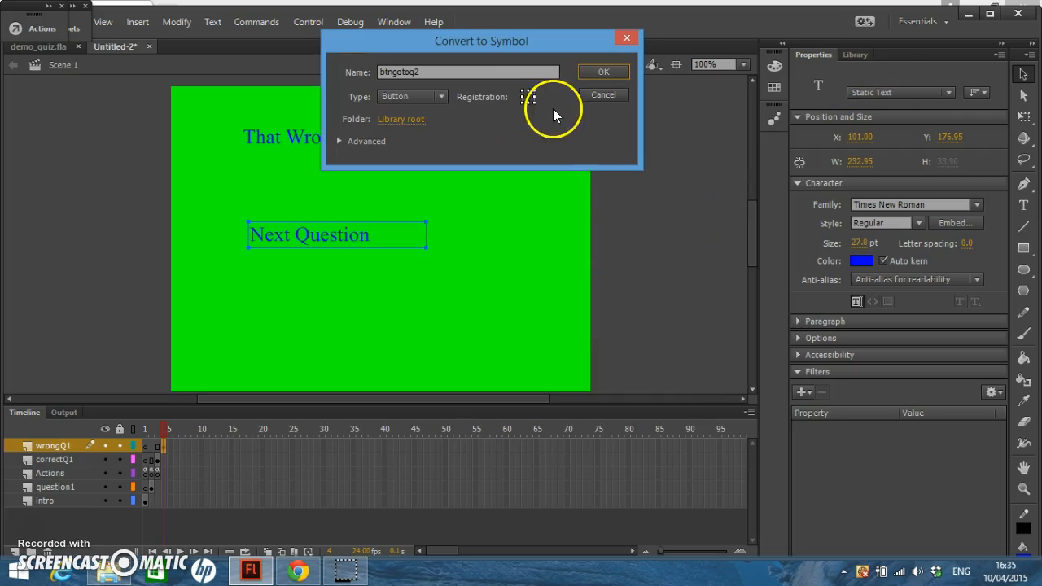
Step: Name the "Next Question" button symbol btngotoq2fromwrong, copying that name before confirming the conversion
click(420, 71)
text(fromwrong)
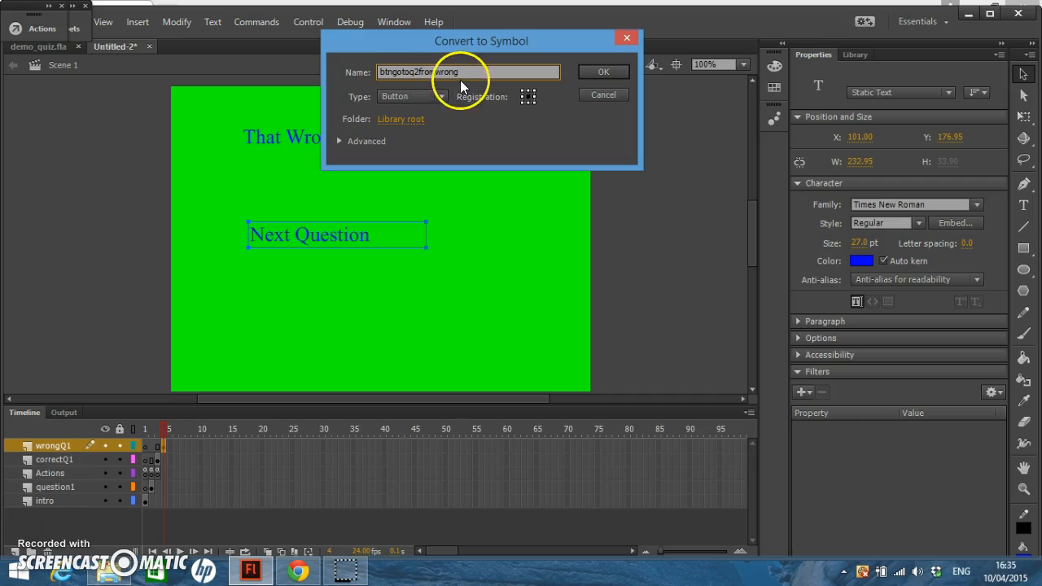
drag(464, 72, 361, 66)
right_click(402, 69)
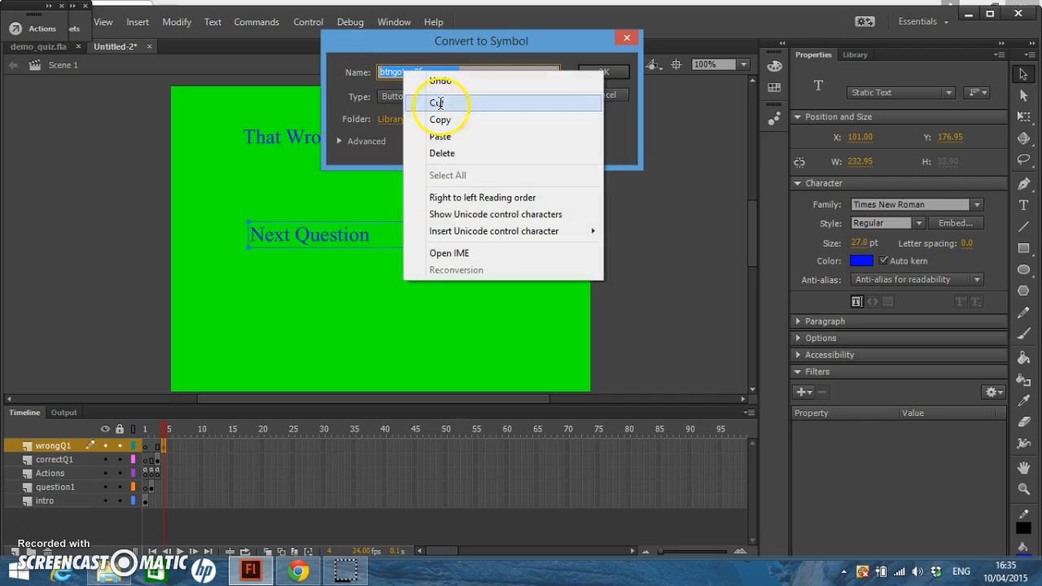
click(444, 121)
click(592, 79)
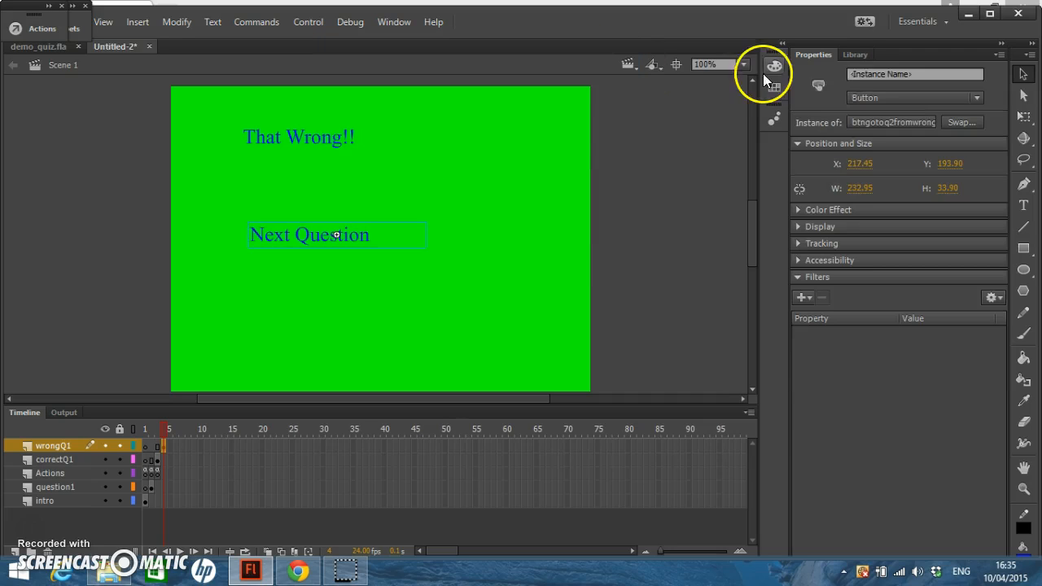
Step: Paste btngotoq2fromwrong as the instance name of the "Next Question" button on the wrong answer frame
click(860, 74)
right_click(860, 74)
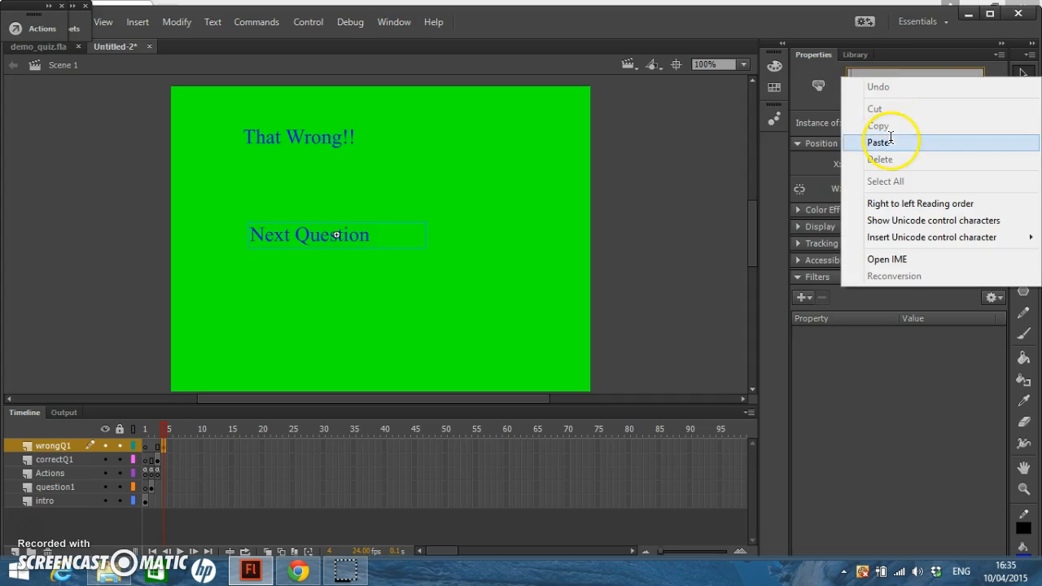
click(904, 140)
click(364, 358)
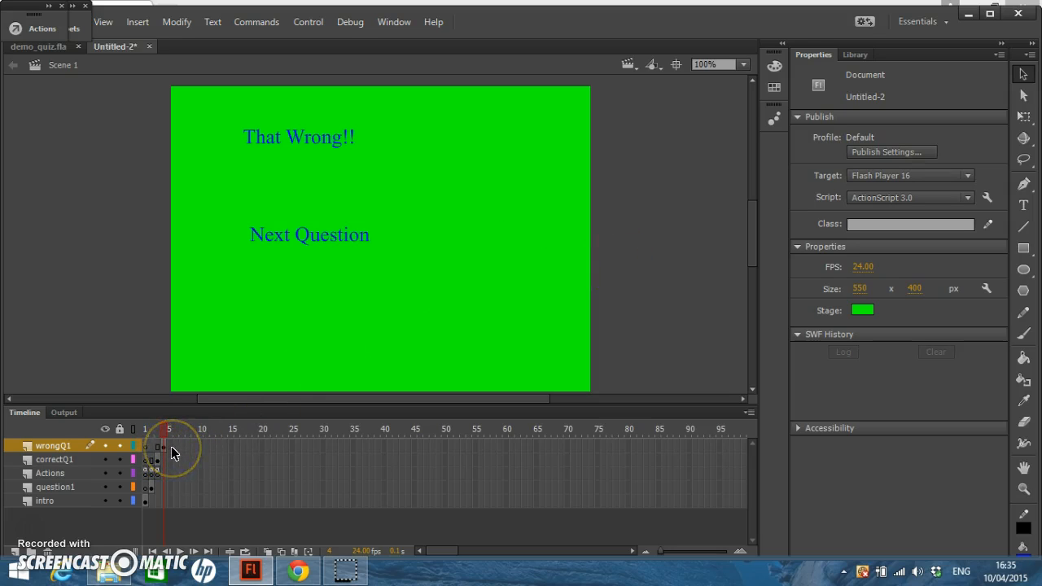
Step: Add the "Click to Go to Frame and Stop" snippet to the btngotoq2fromwrong button
click(363, 237)
click(397, 22)
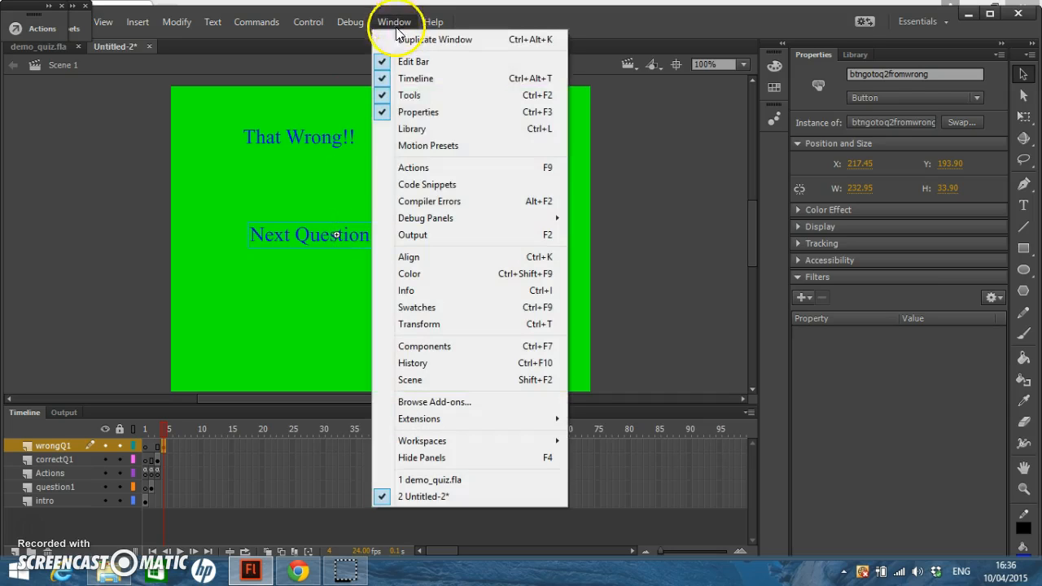
click(442, 186)
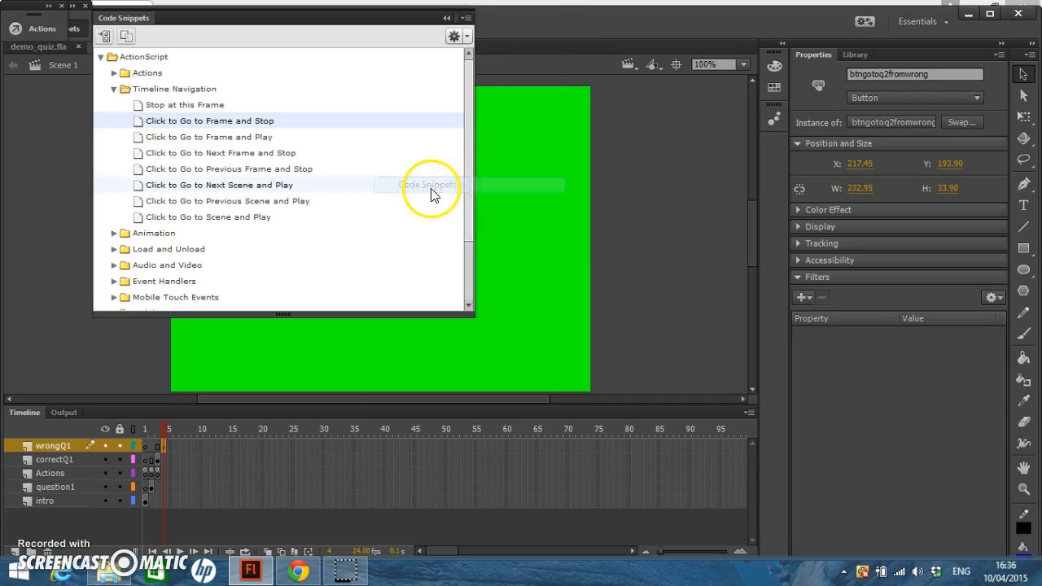
double_click(233, 122)
Step: Delete the snippet's instruction comment from the frame 4 script and collapse the code windows
click(363, 140)
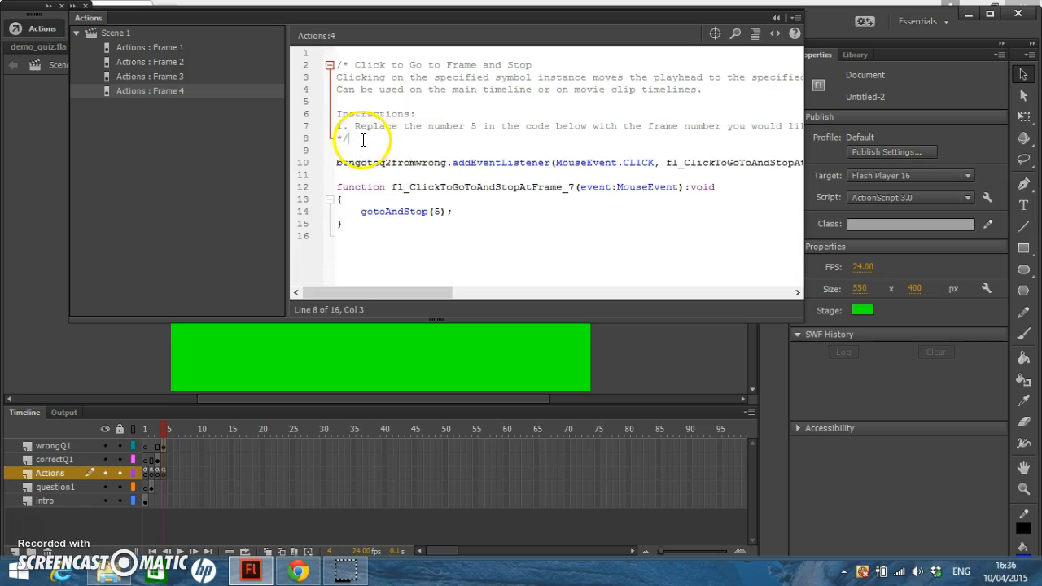
drag(363, 140, 337, 65)
key(BackSpace)
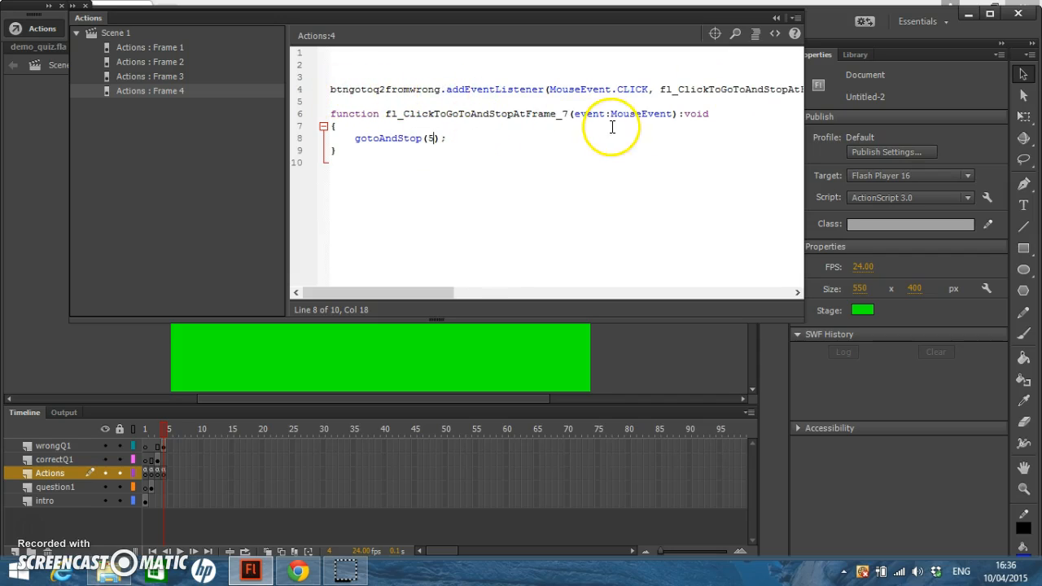
click(435, 148)
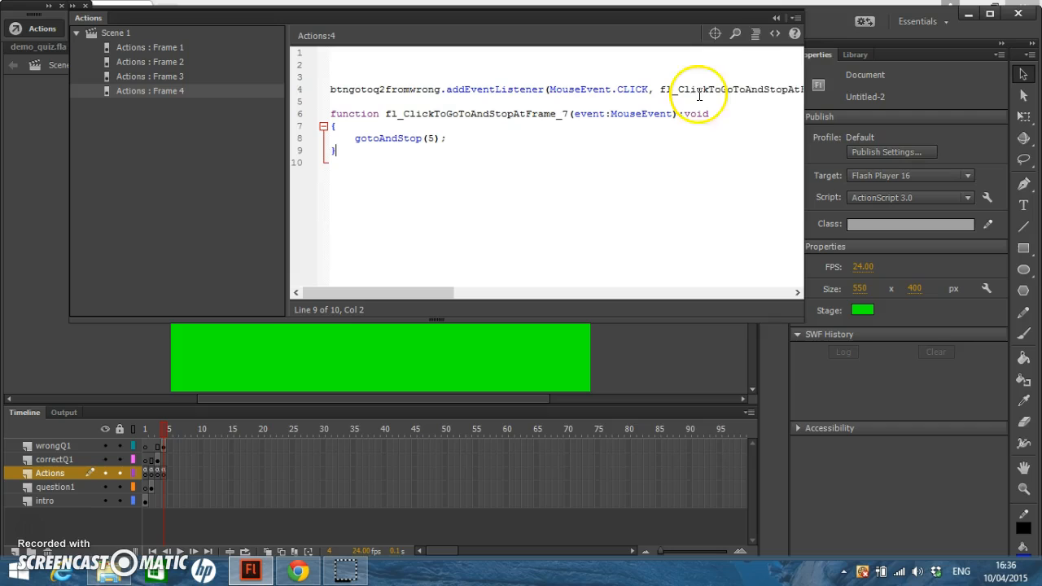
click(776, 18)
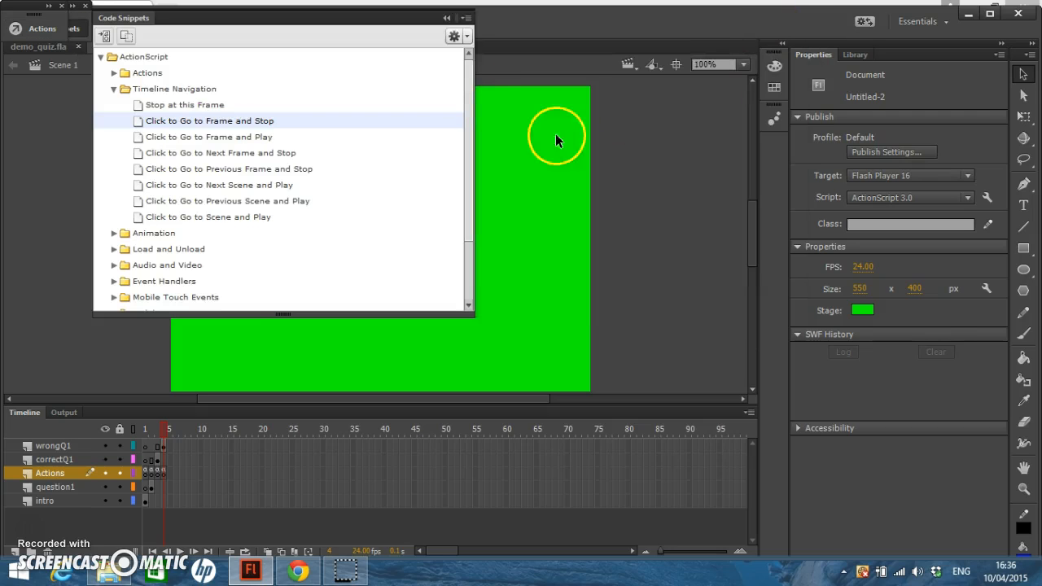
click(450, 18)
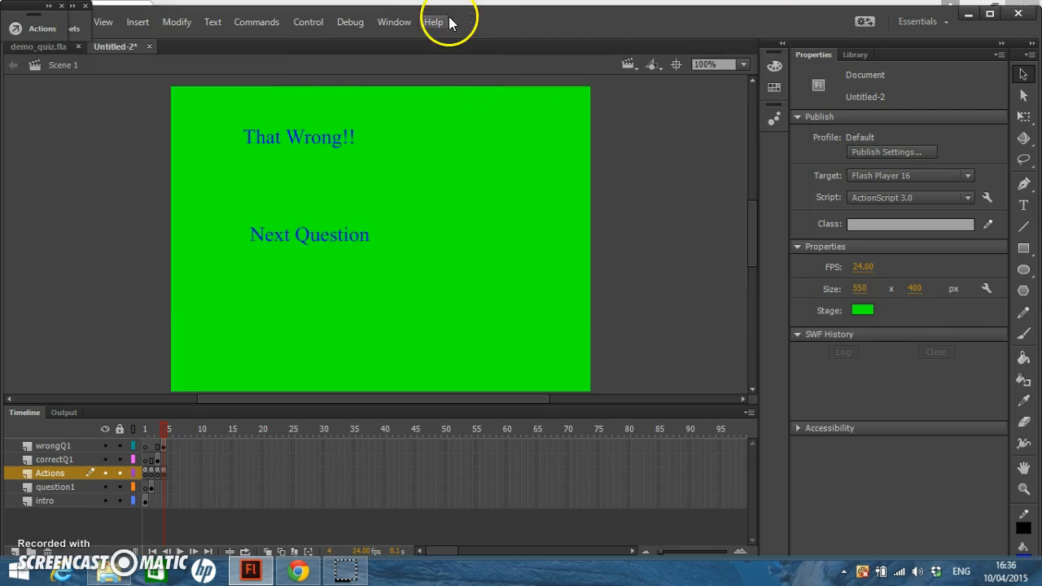
Step: Add a layer named question2 above wrongQ1 and select its frame 5
click(169, 447)
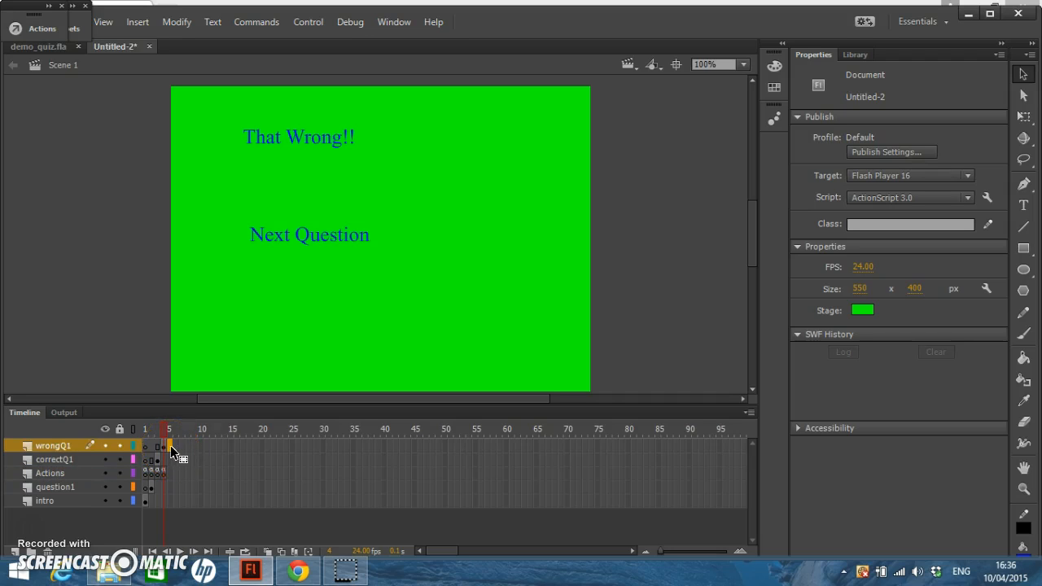
click(16, 551)
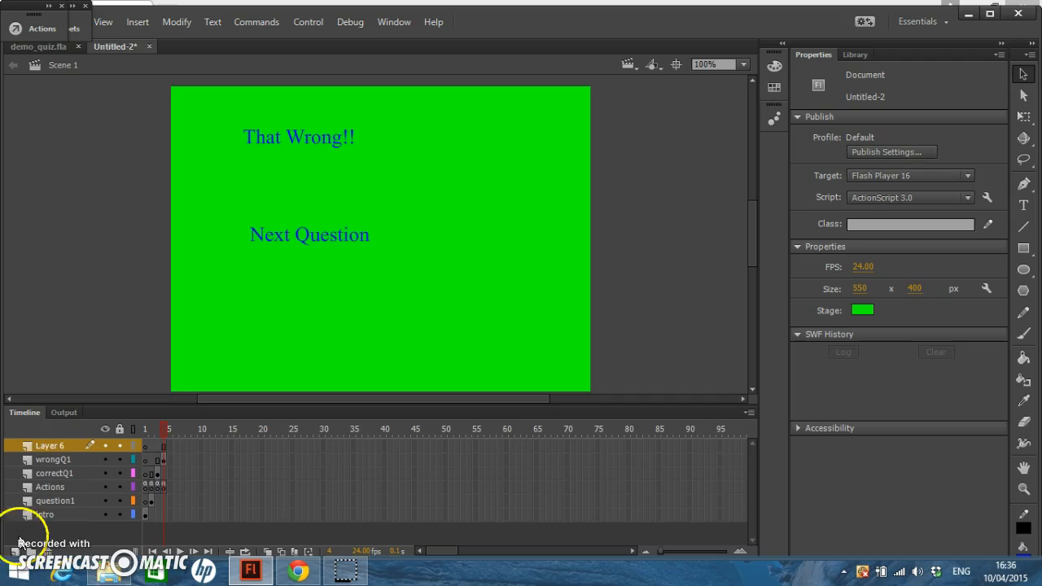
click(63, 444)
text(question2)
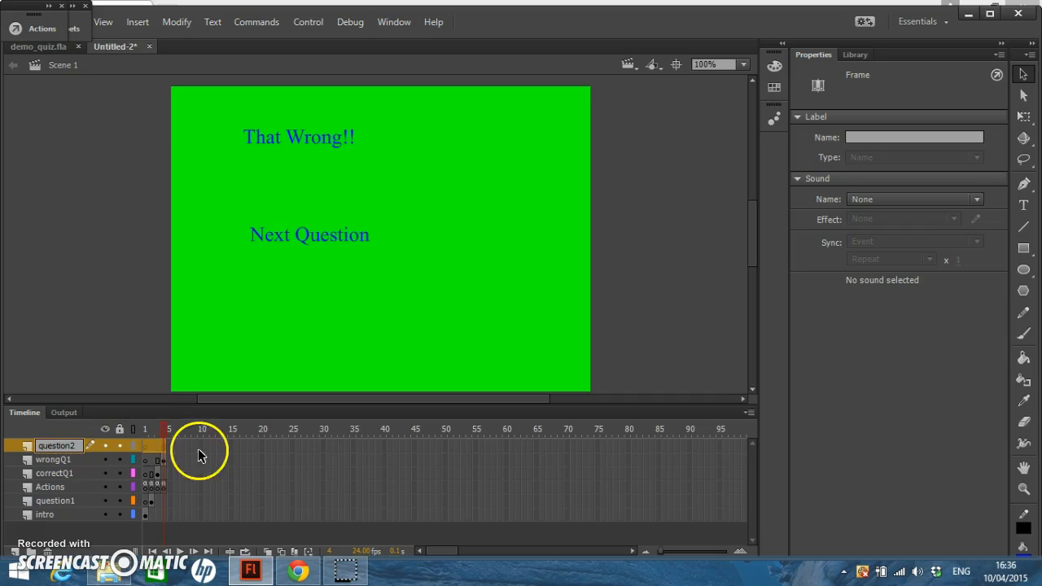
click(169, 448)
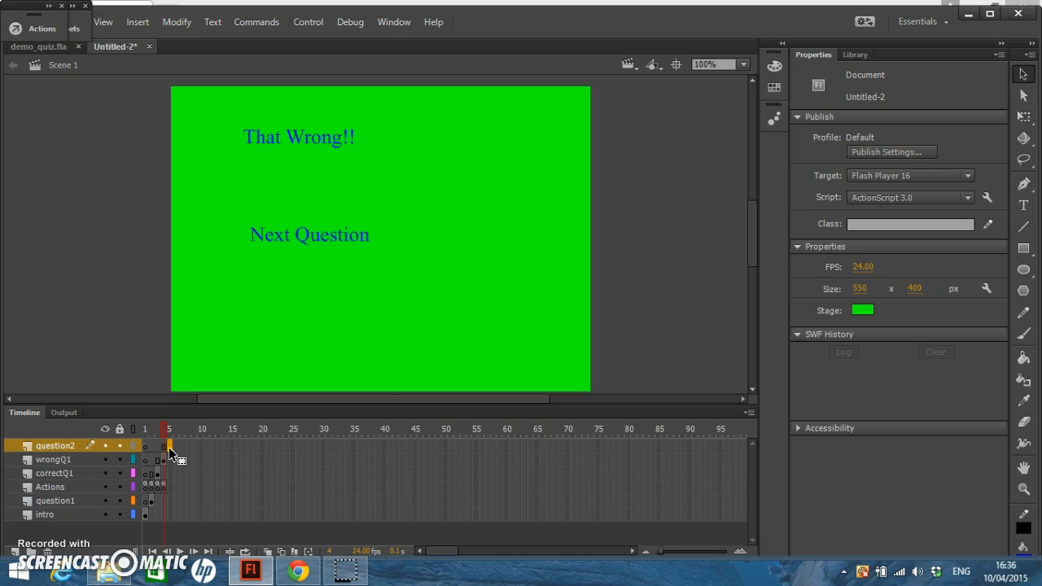
Step: Insert a keyframe on frame 5 of question2 and add a static text about 382 px wide near the stage's upper edge, reading "Spot" plus the person's name
right_click(169, 450)
click(255, 150)
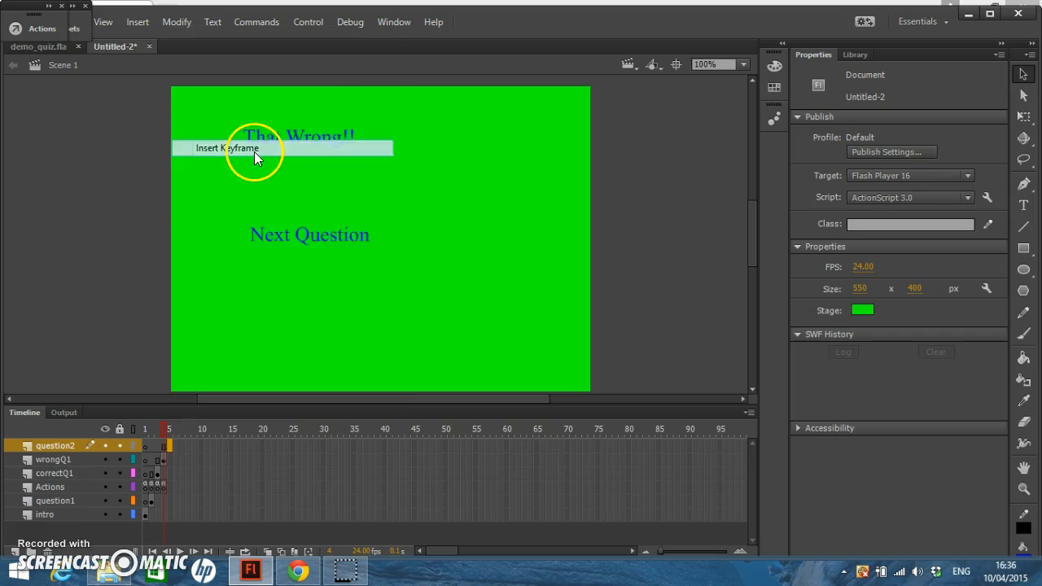
click(1023, 204)
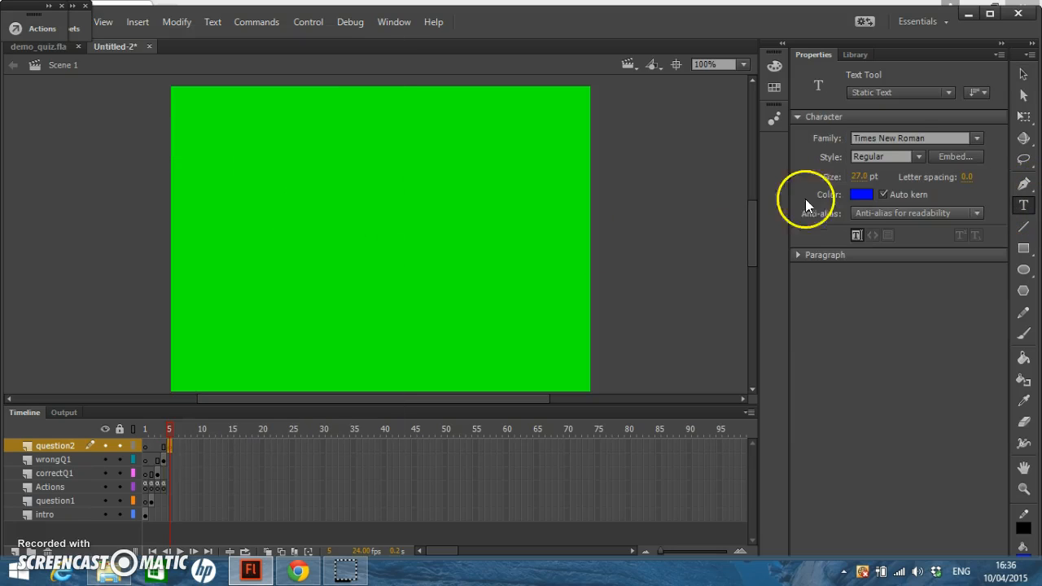
drag(240, 102, 527, 155)
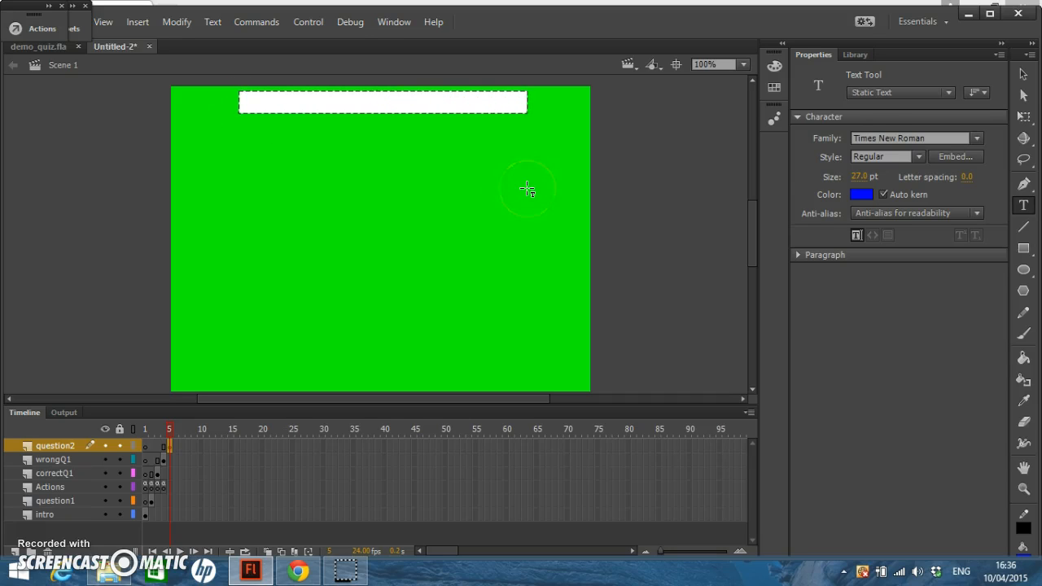
key(Escape)
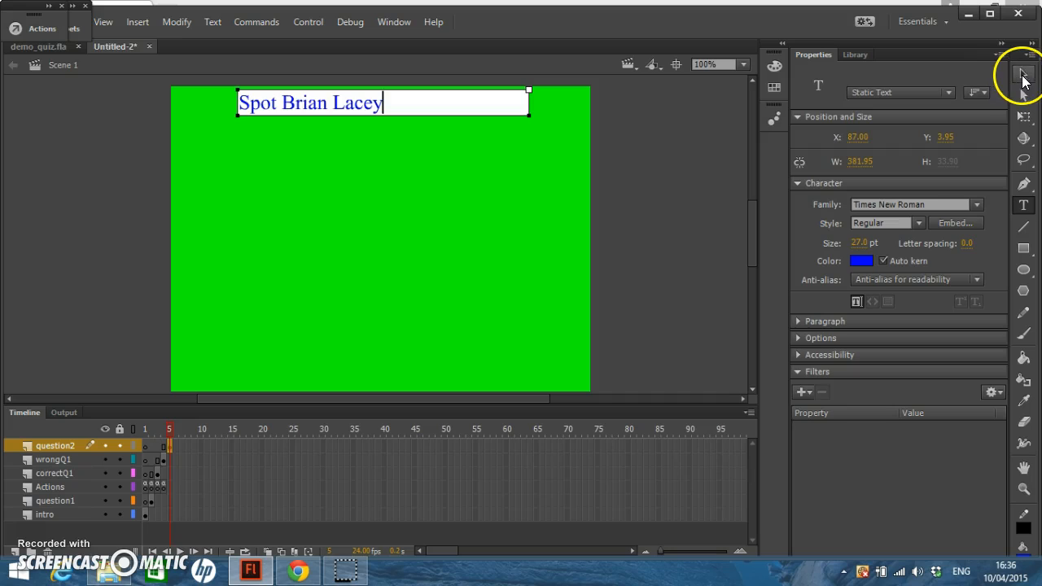
click(1023, 75)
click(444, 221)
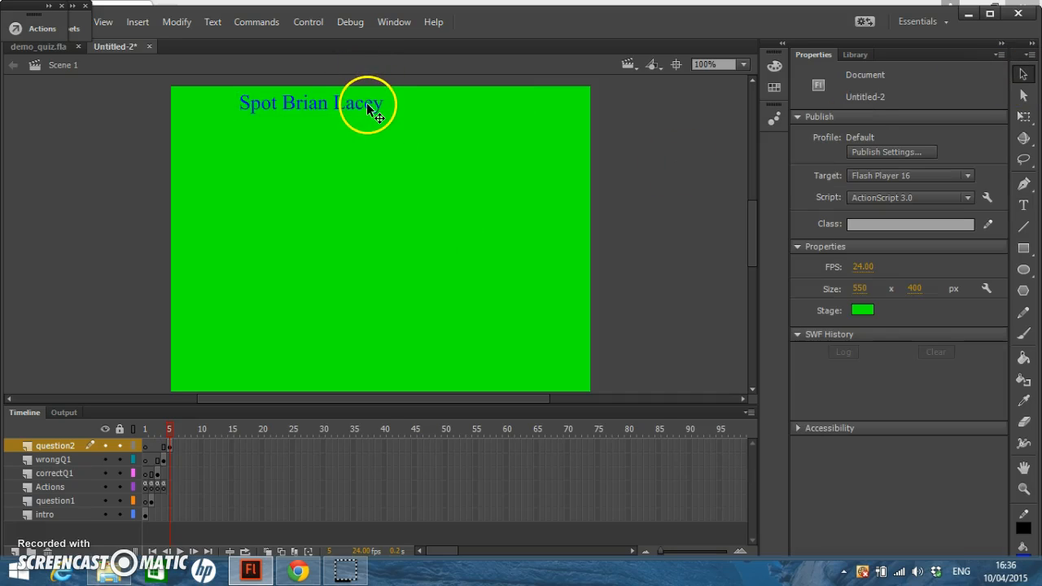
Step: Increase the font size of the question 2 heading so it fills most of its text box on one line
click(367, 103)
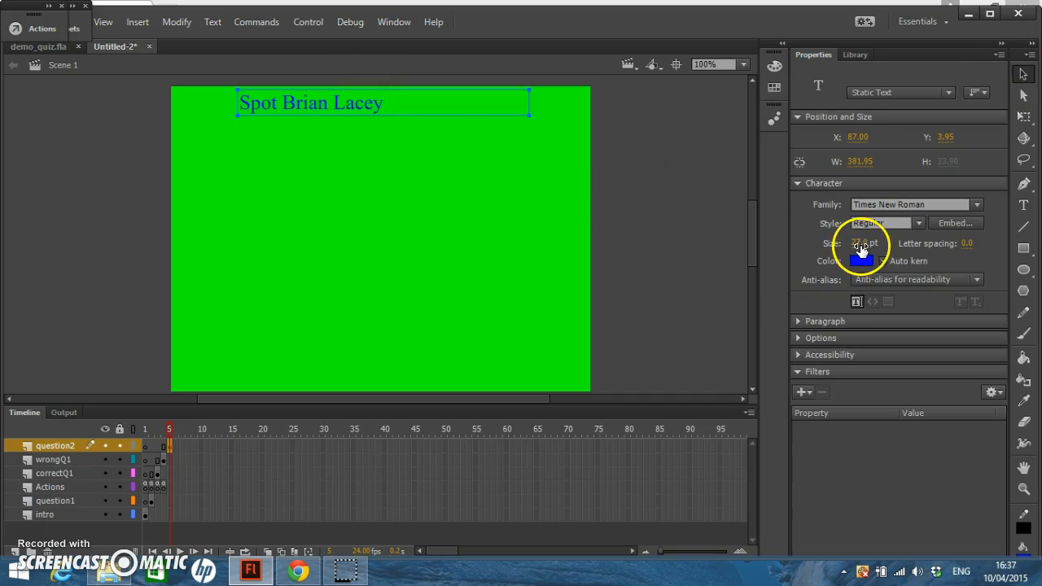
drag(870, 243, 882, 247)
click(450, 252)
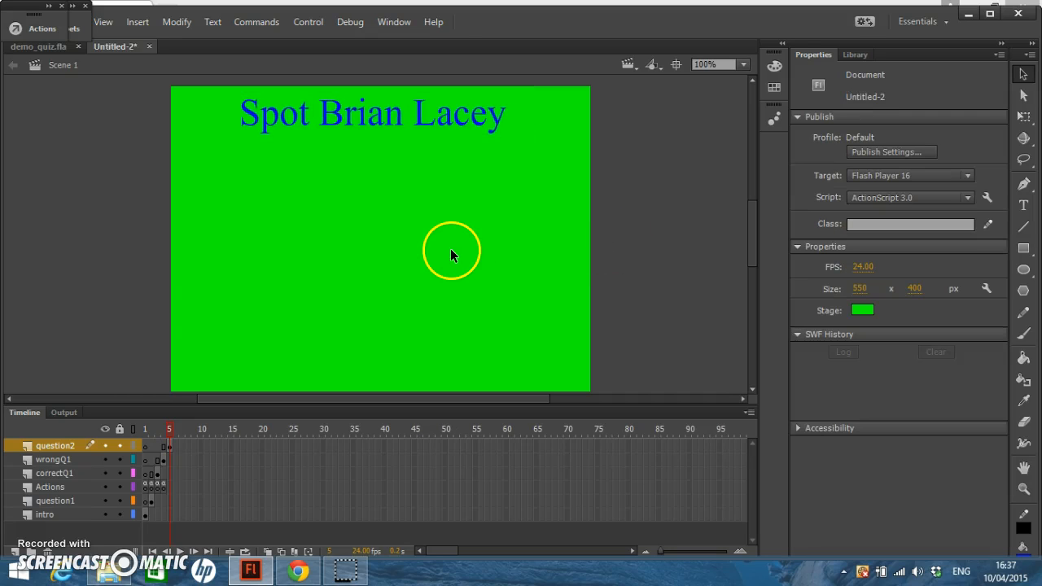